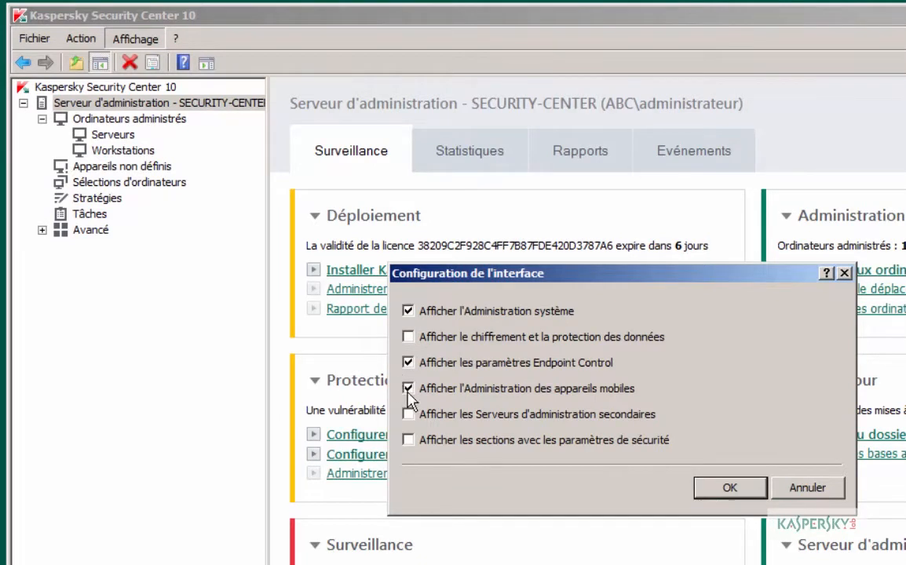
Step: Hide mobile device administration from the console interface and acknowledge the licence notice
click(407, 388)
click(751, 500)
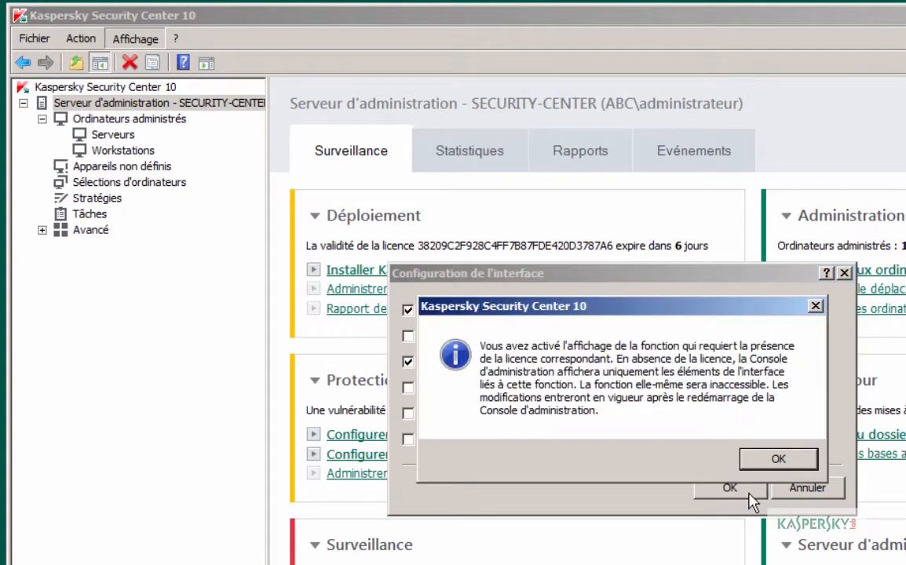
click(780, 461)
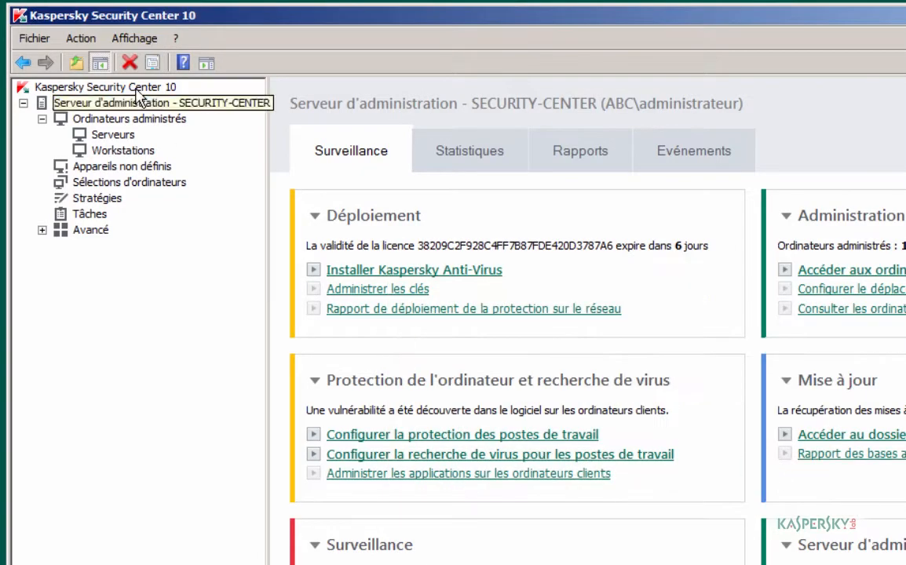
click(35, 39)
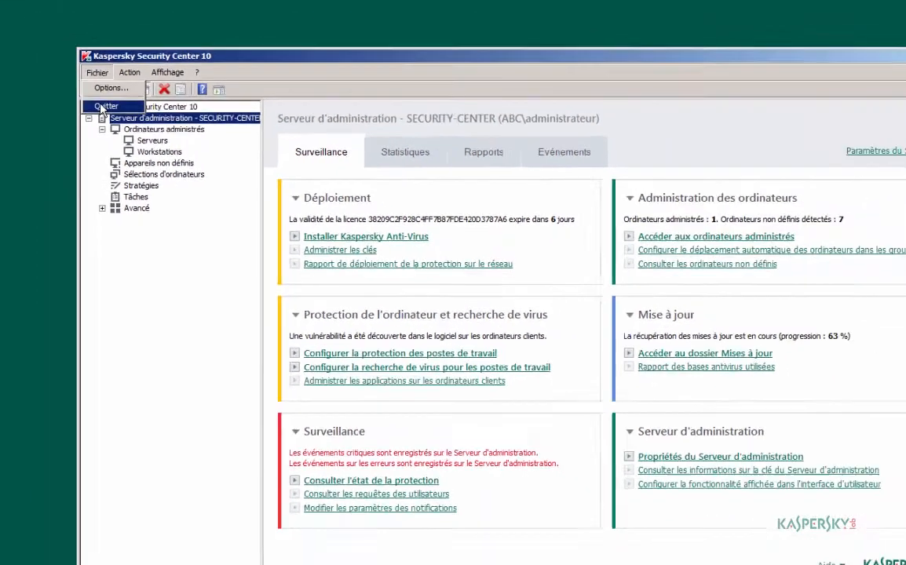
Step: Quit and relaunch the console, then expand the Avancé node in the tree
click(102, 108)
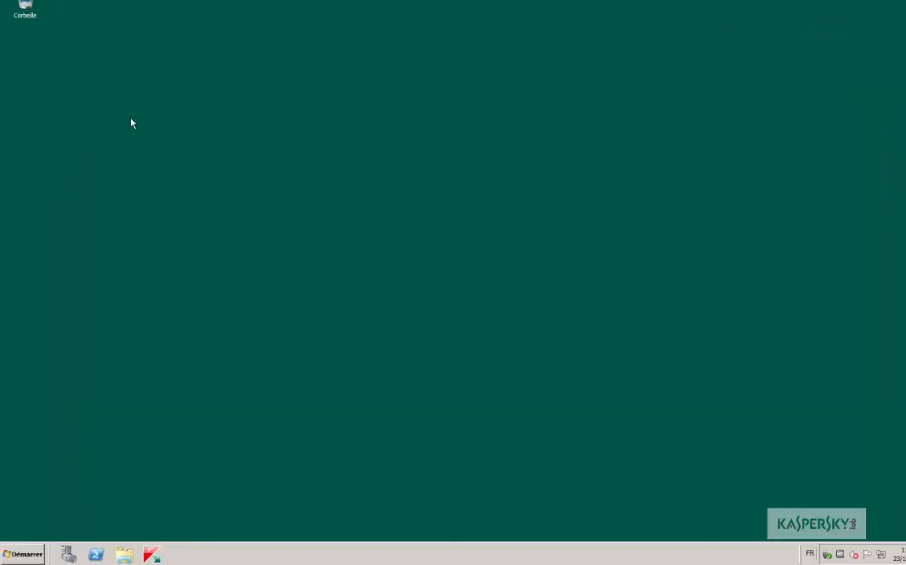
click(152, 554)
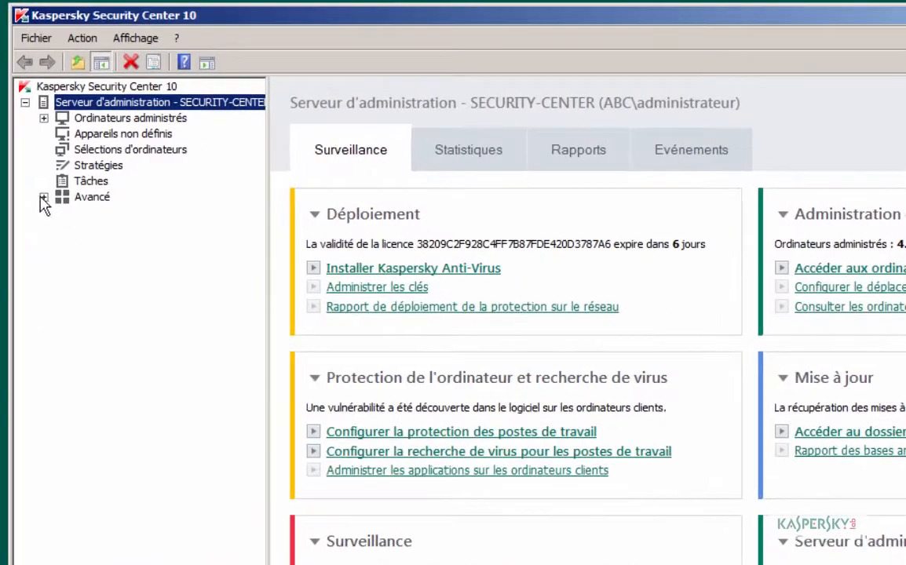
click(132, 179)
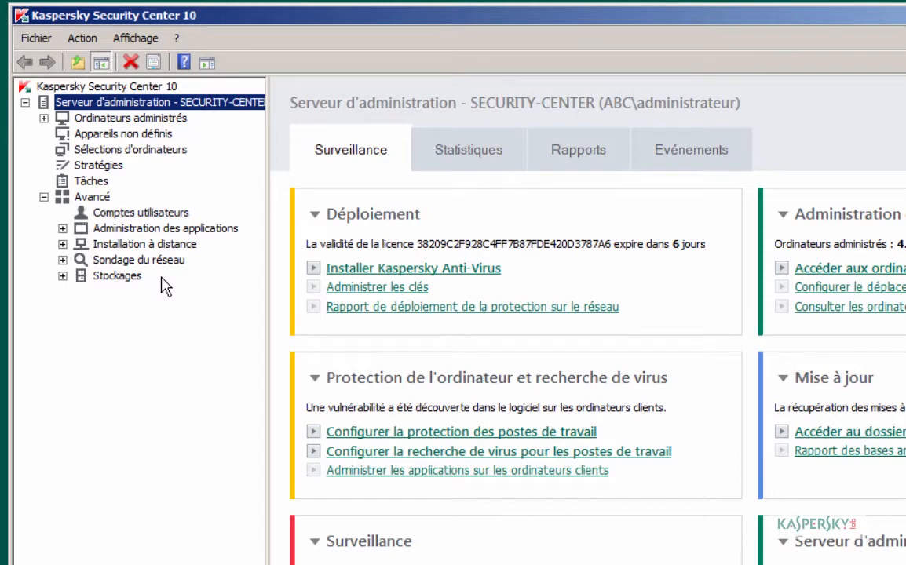
Step: Expand Ordinateurs administrés, list its tasks with a wider Nom column, then select Workstations
click(86, 117)
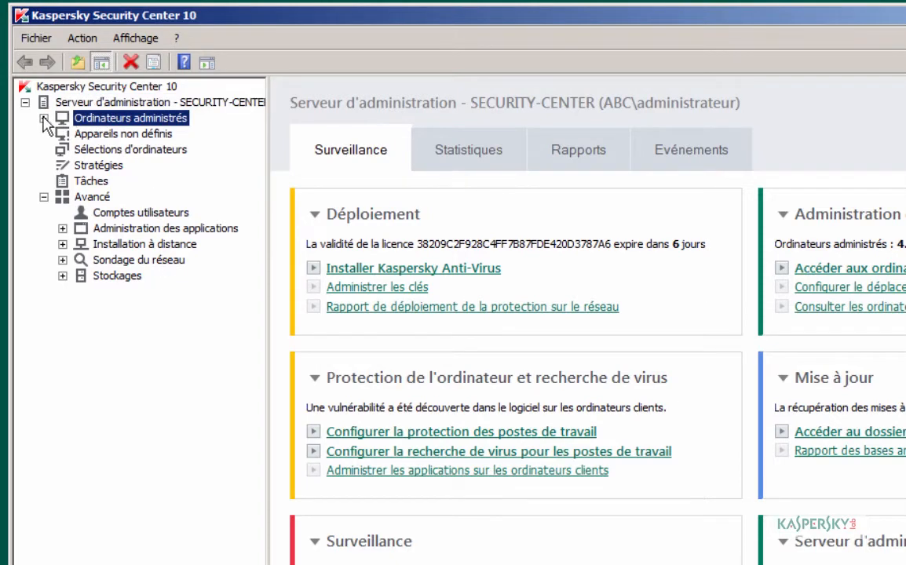
click(43, 119)
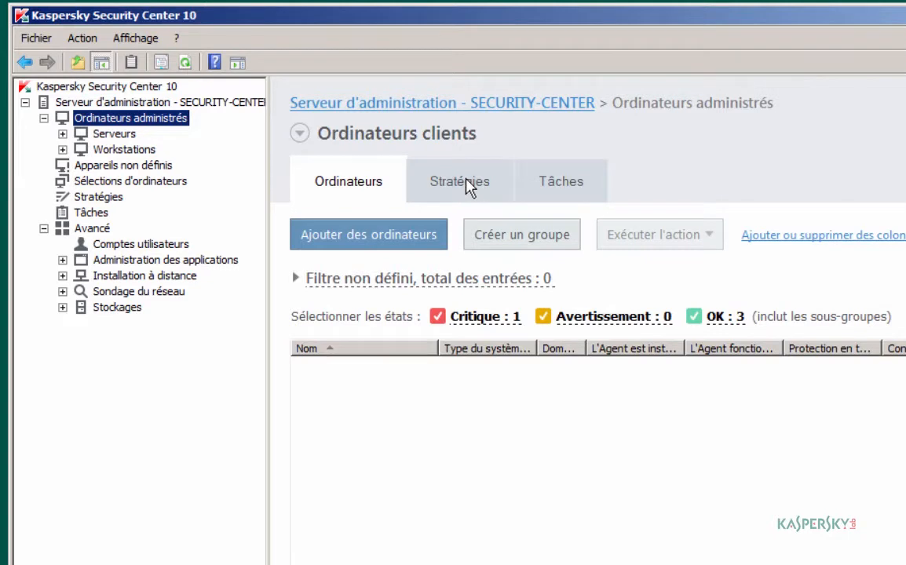
click(555, 186)
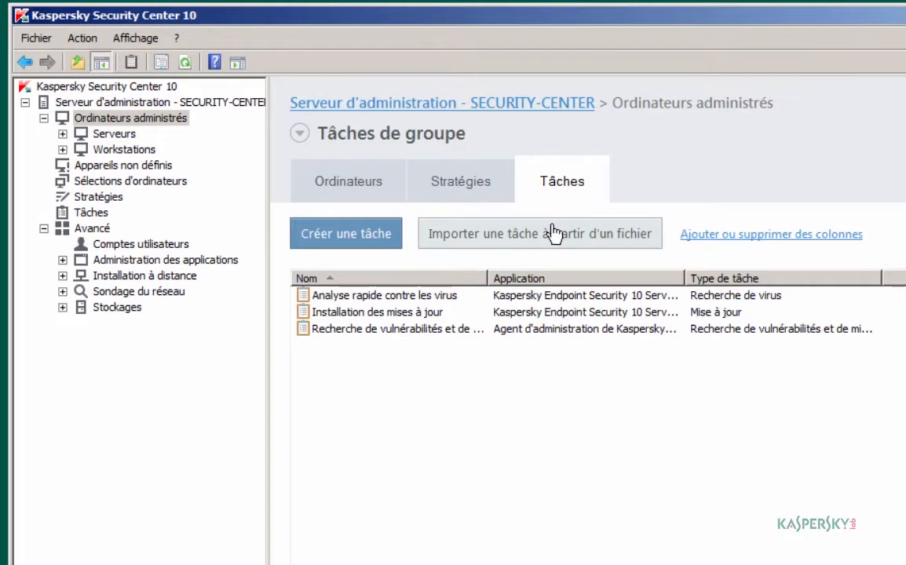
drag(486, 278, 557, 281)
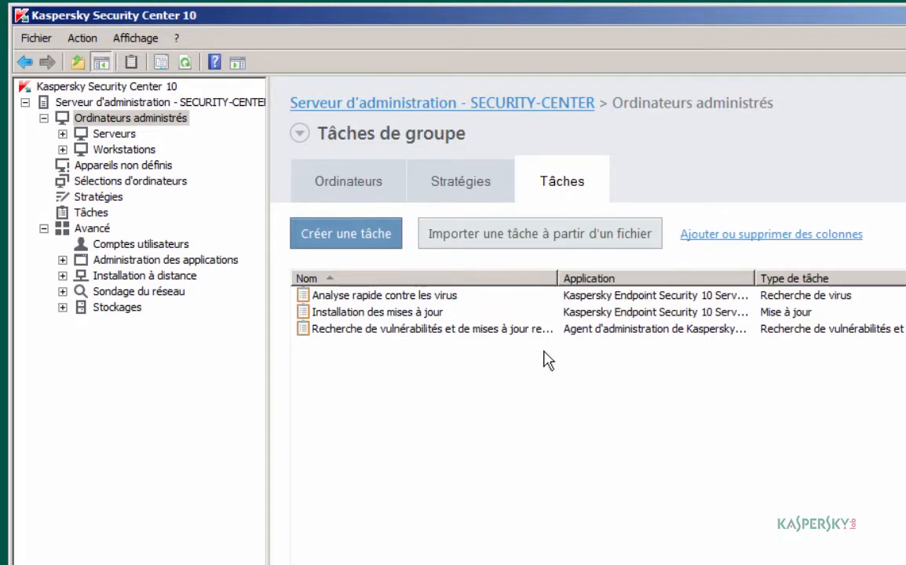
click(377, 295)
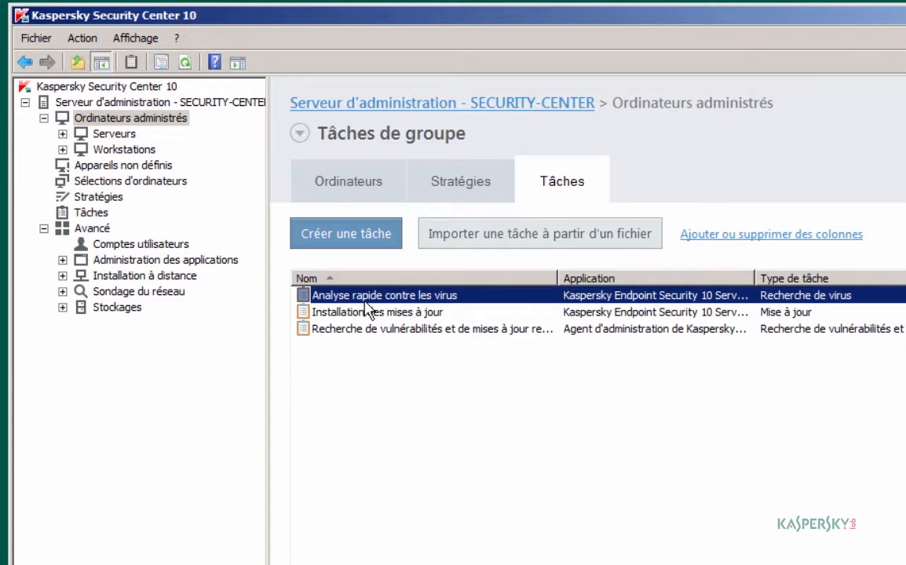
click(108, 153)
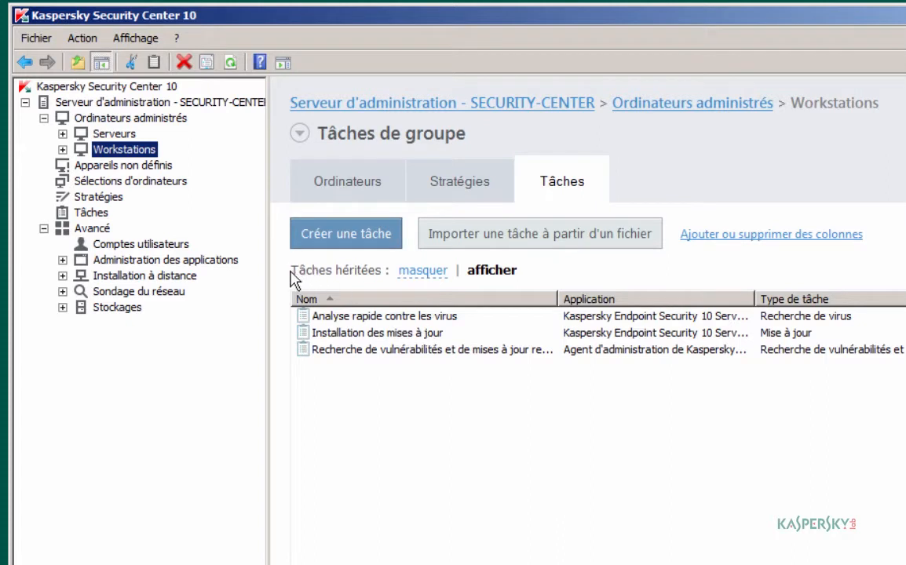
Step: Toggle inherited tasks and check computers in Workstations, then switch to Ordinateurs administrés tasks
click(425, 274)
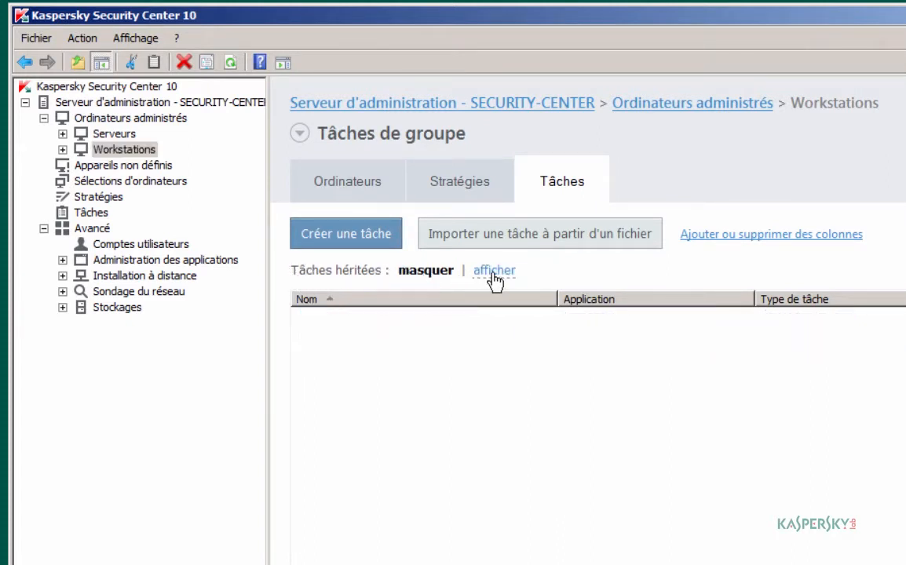
click(493, 274)
click(437, 272)
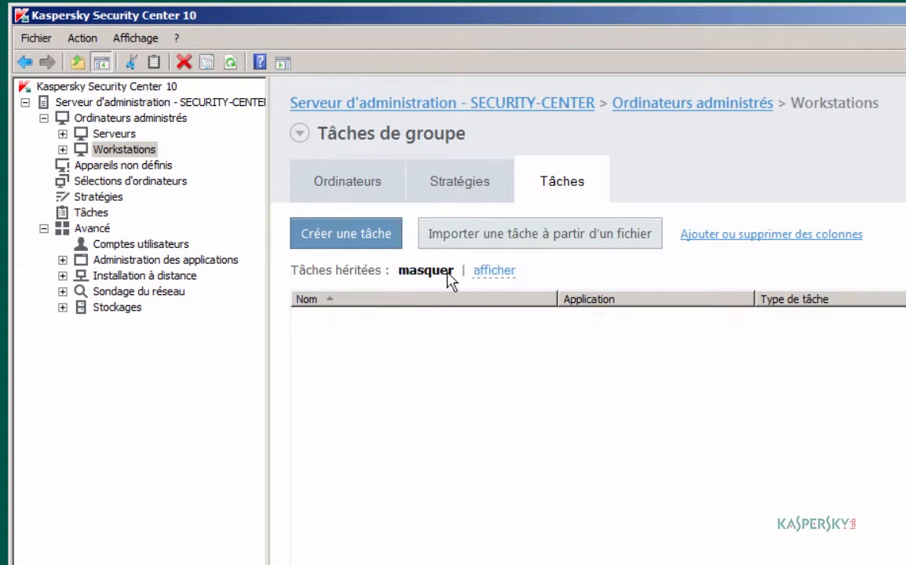
click(492, 273)
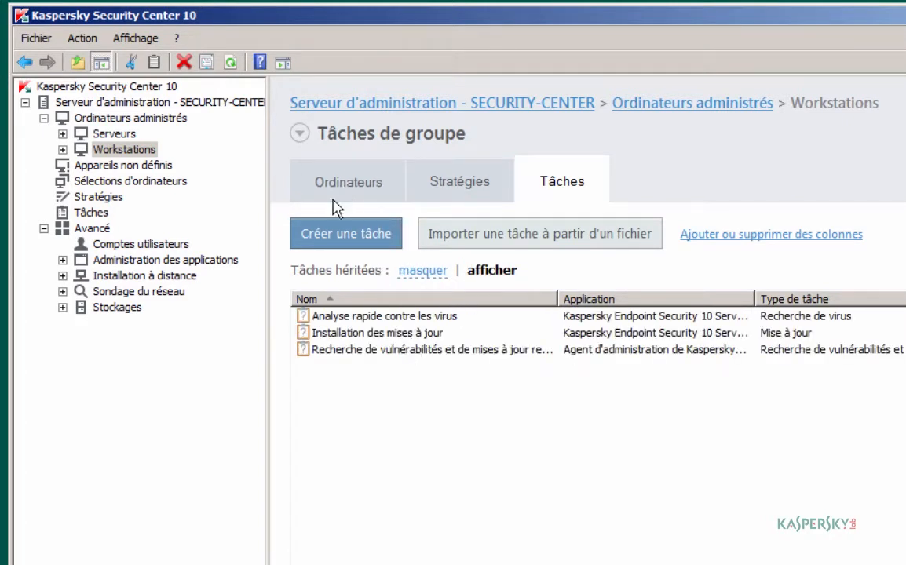
click(337, 192)
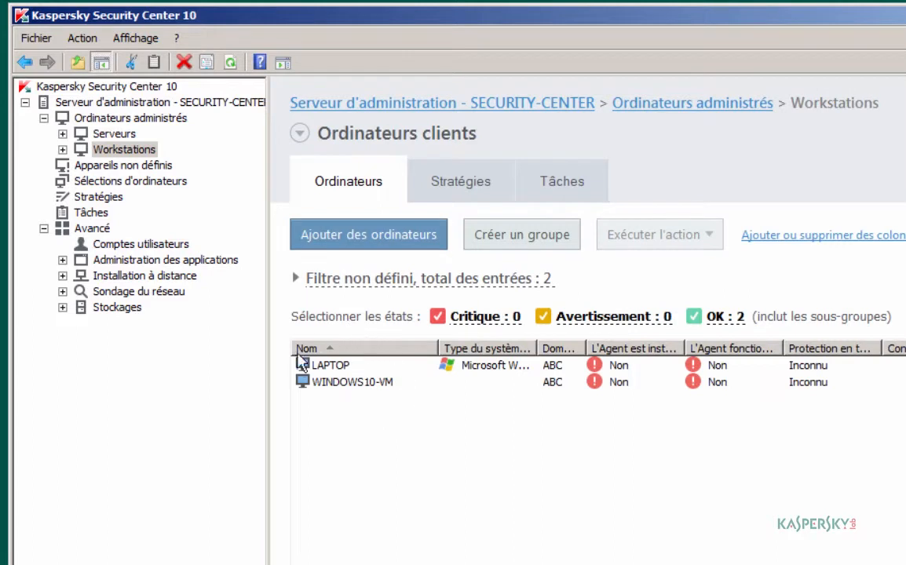
click(562, 187)
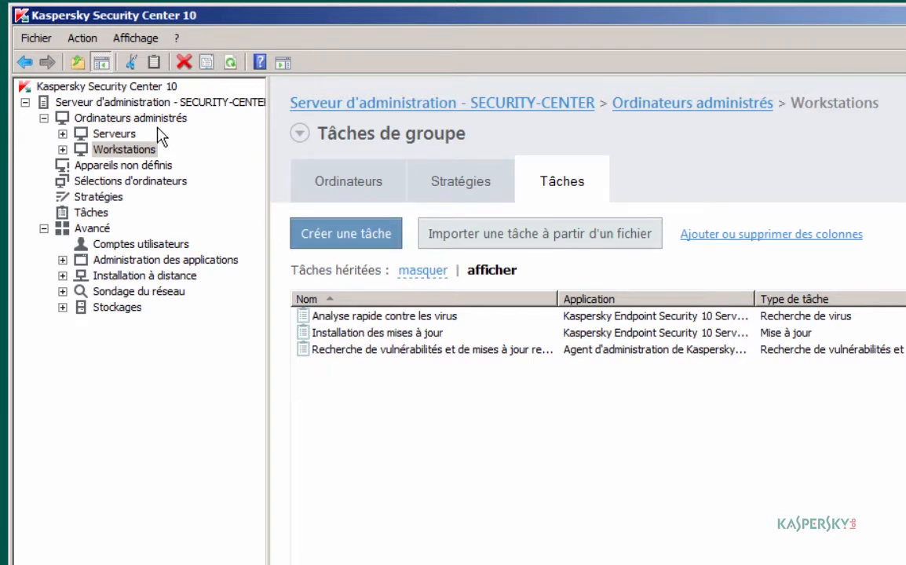
click(153, 117)
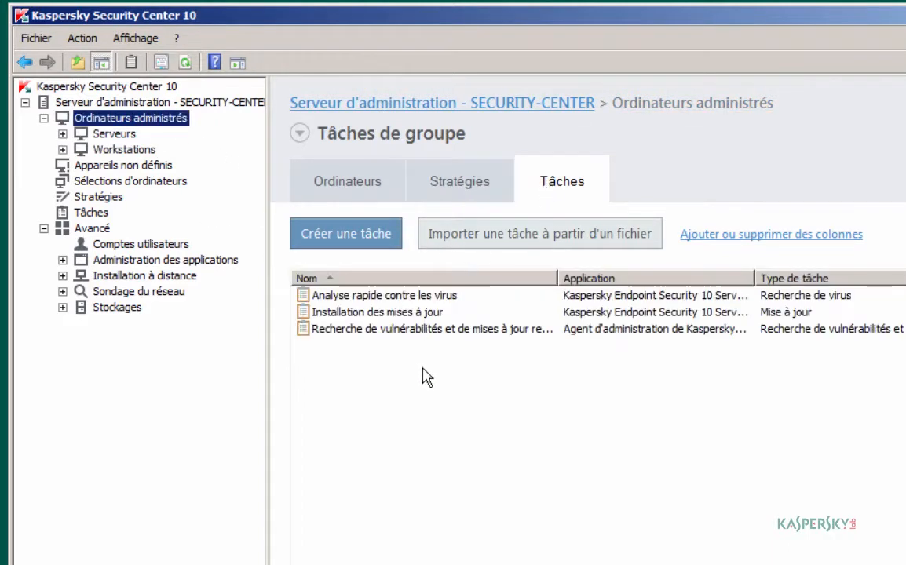
drag(425, 376, 364, 352)
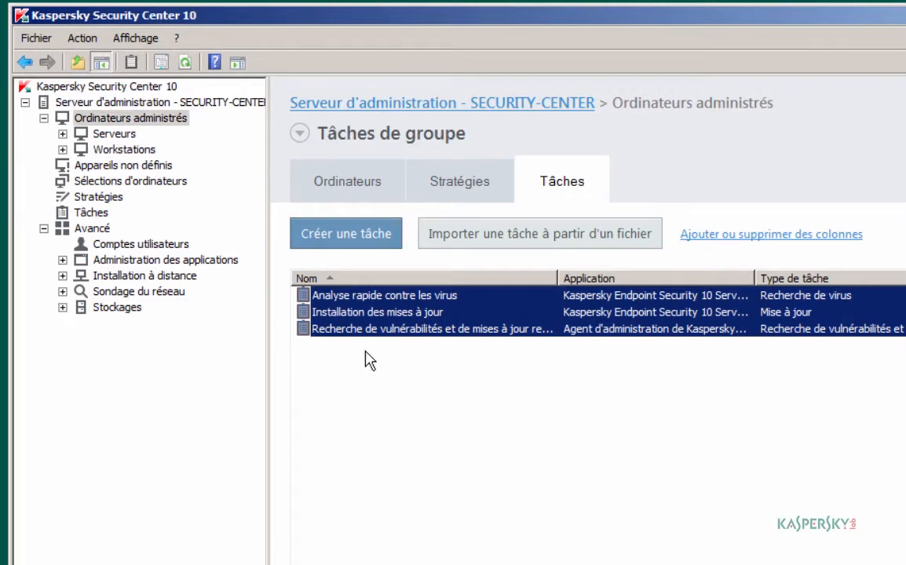
click(364, 350)
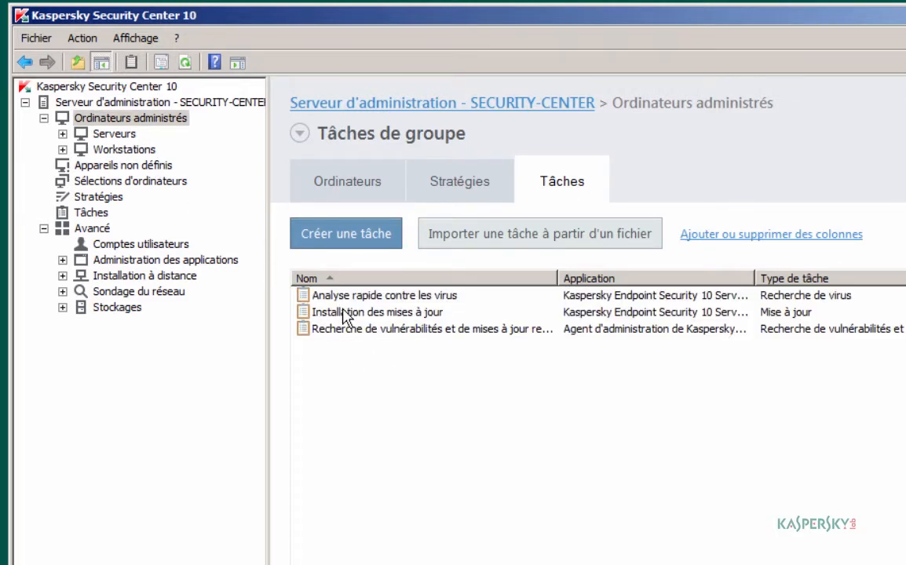
click(341, 311)
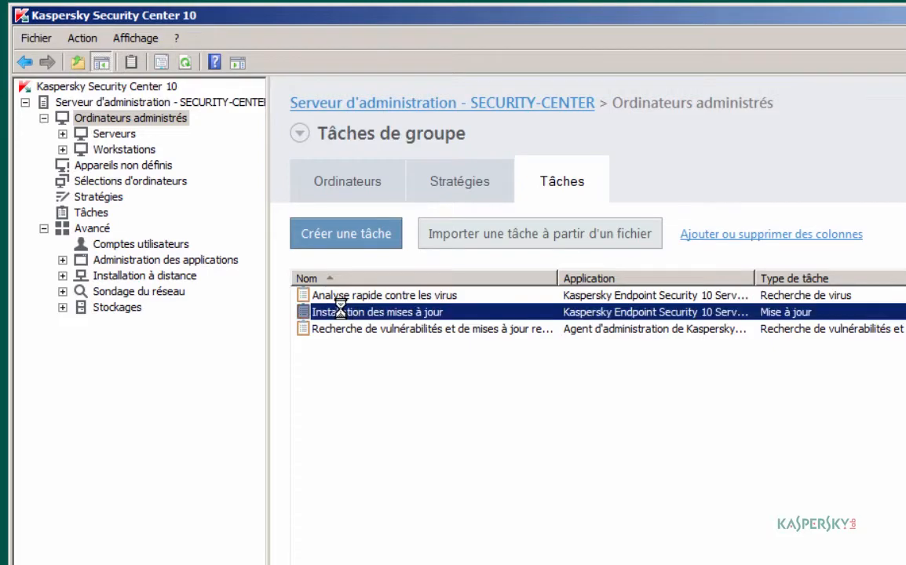
click(300, 304)
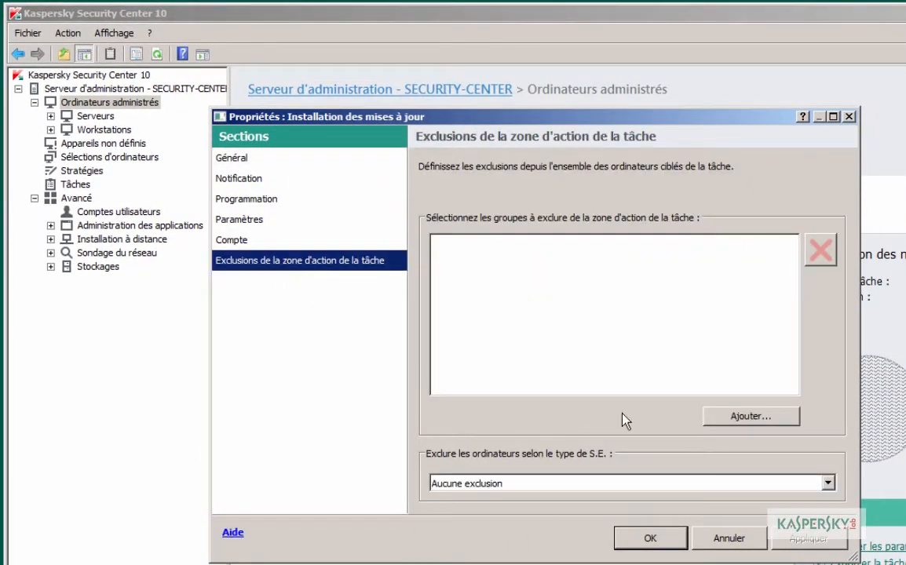
click(721, 417)
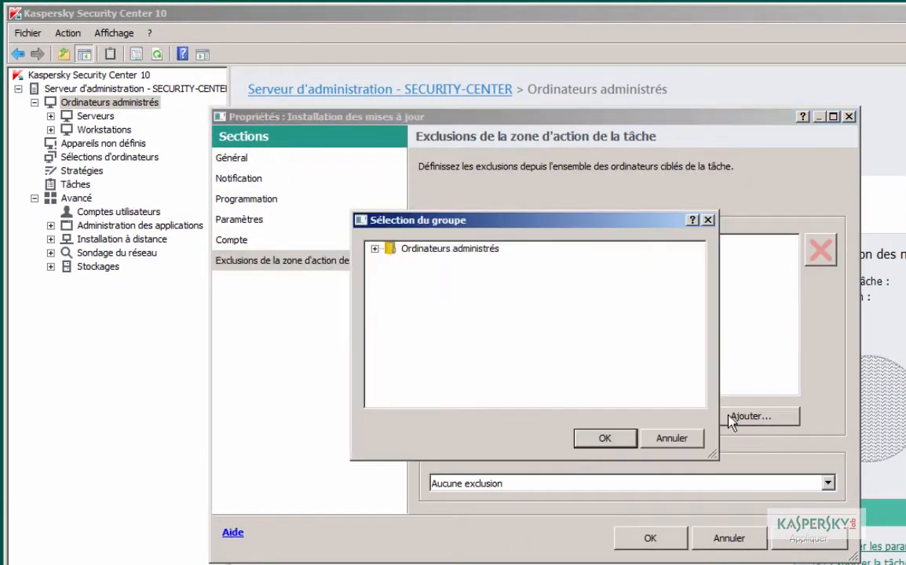
double_click(401, 249)
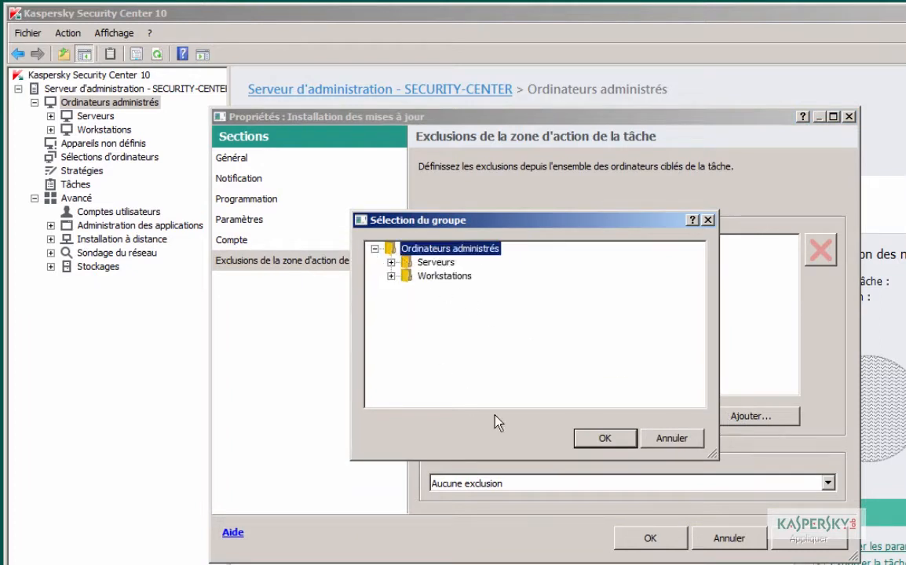
click(653, 437)
click(667, 483)
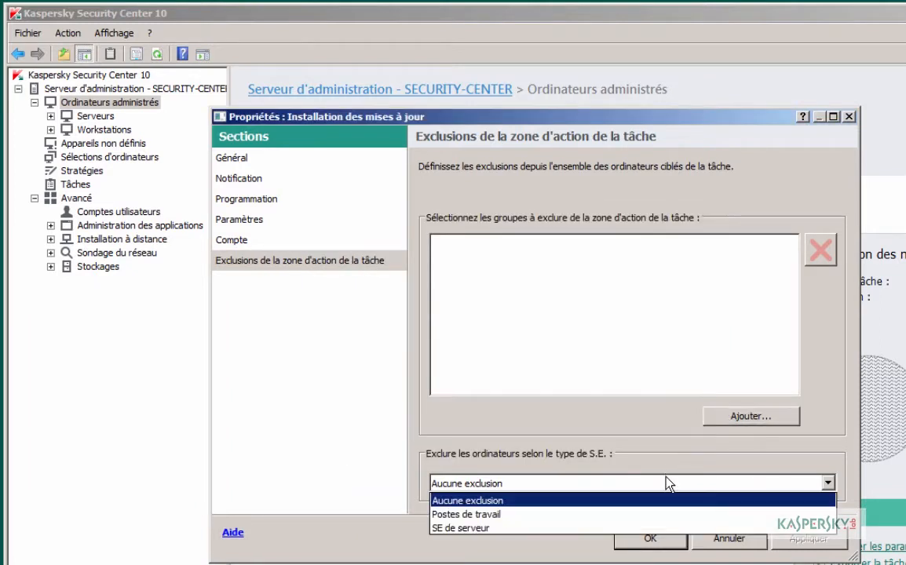
click(665, 500)
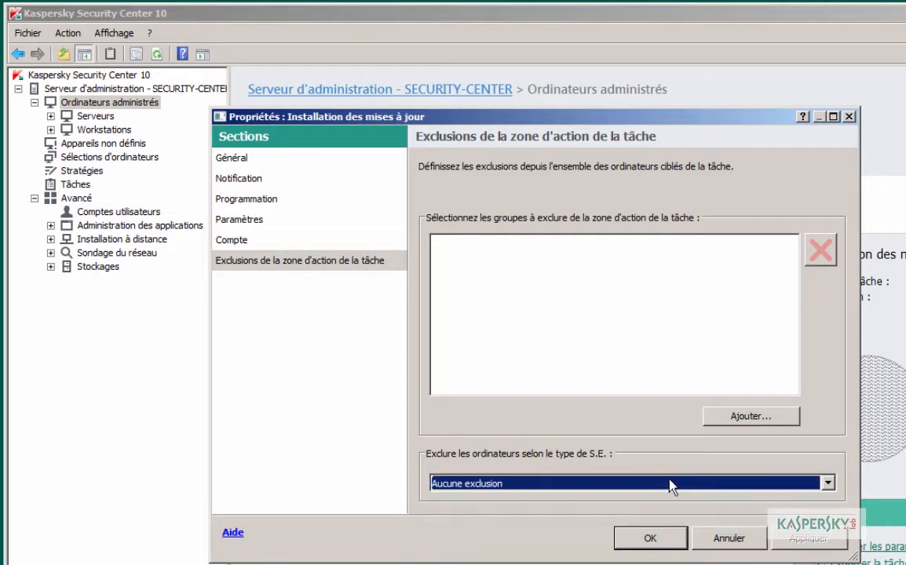
click(727, 538)
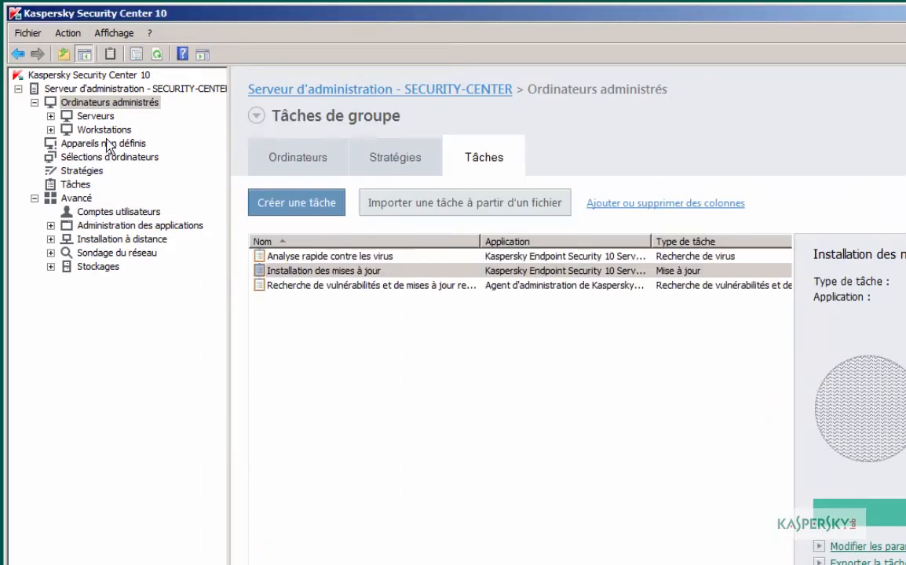
Step: Review group and Workstations policies, toggling inherited ones, then select Installation des mises à jour
click(389, 163)
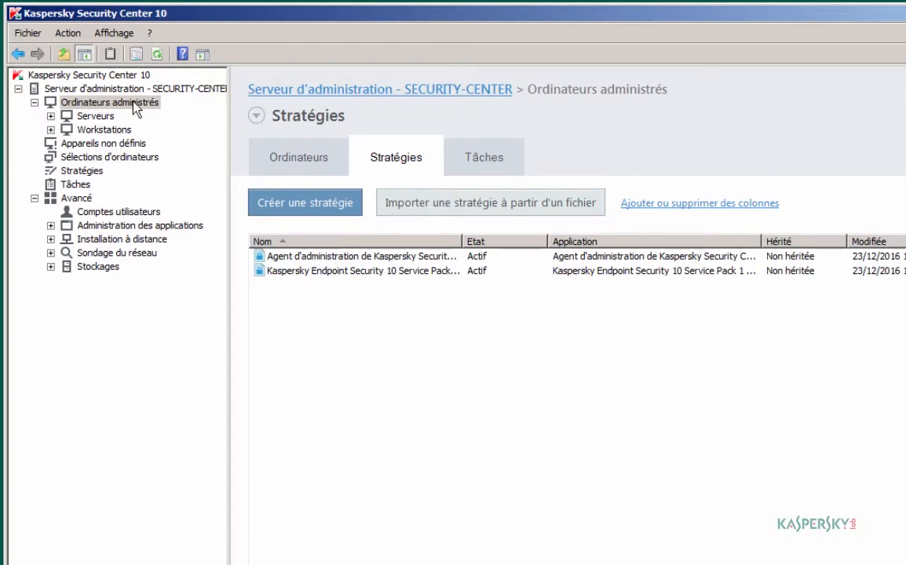
click(109, 132)
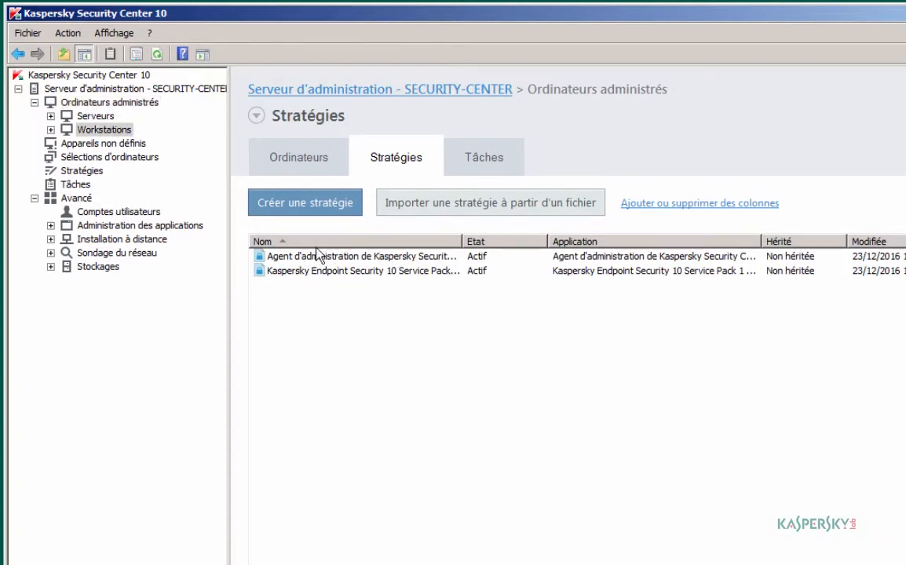
click(375, 235)
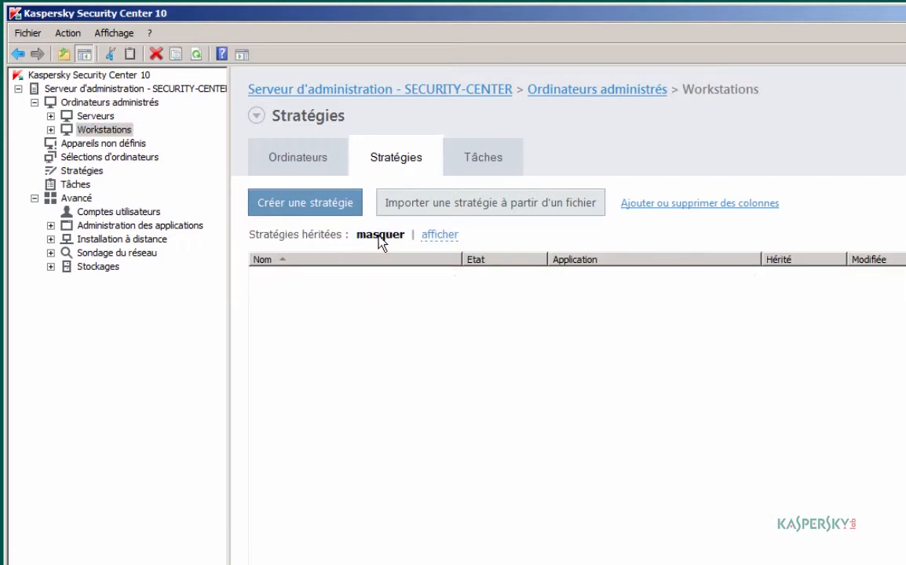
click(438, 236)
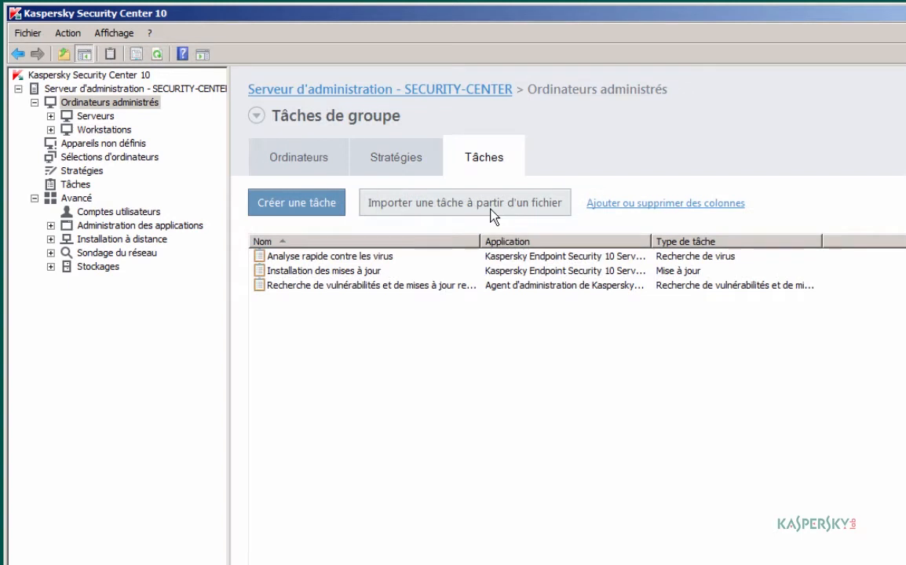
click(317, 271)
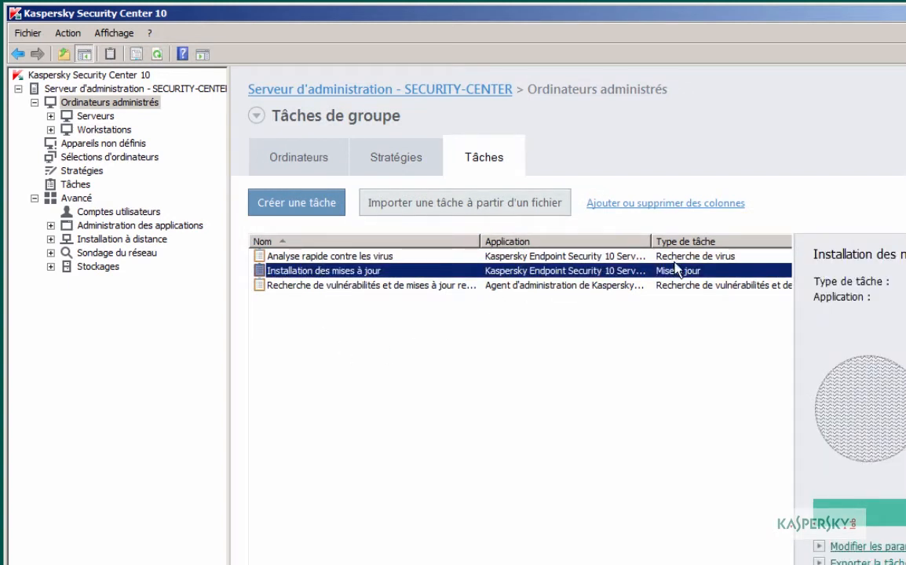
Step: Schedule the Installation des mises à jour task to run every 3 hours
double_click(358, 274)
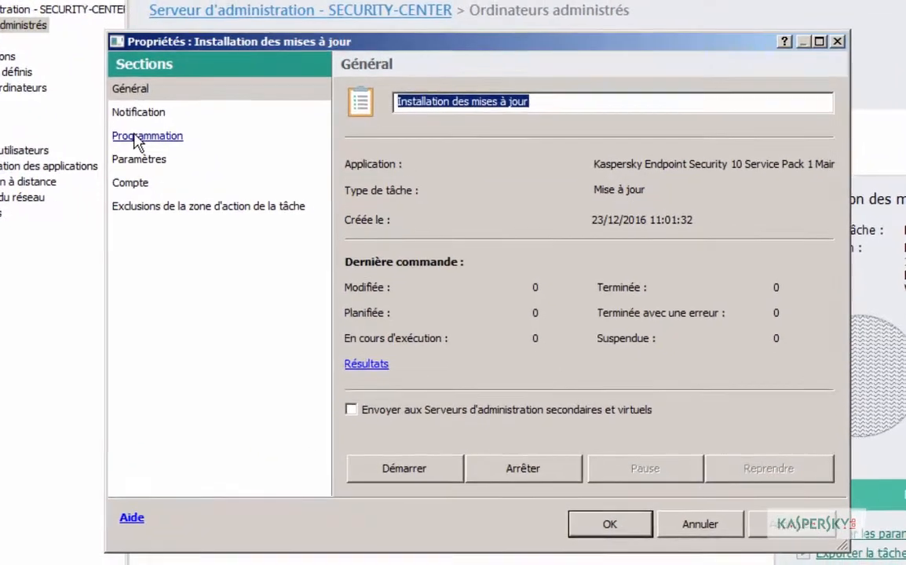
click(236, 201)
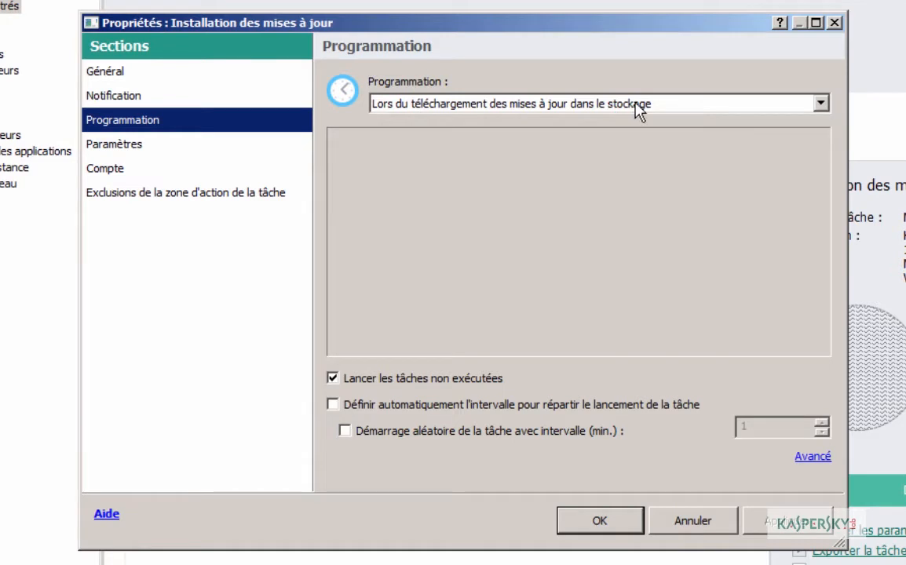
click(820, 105)
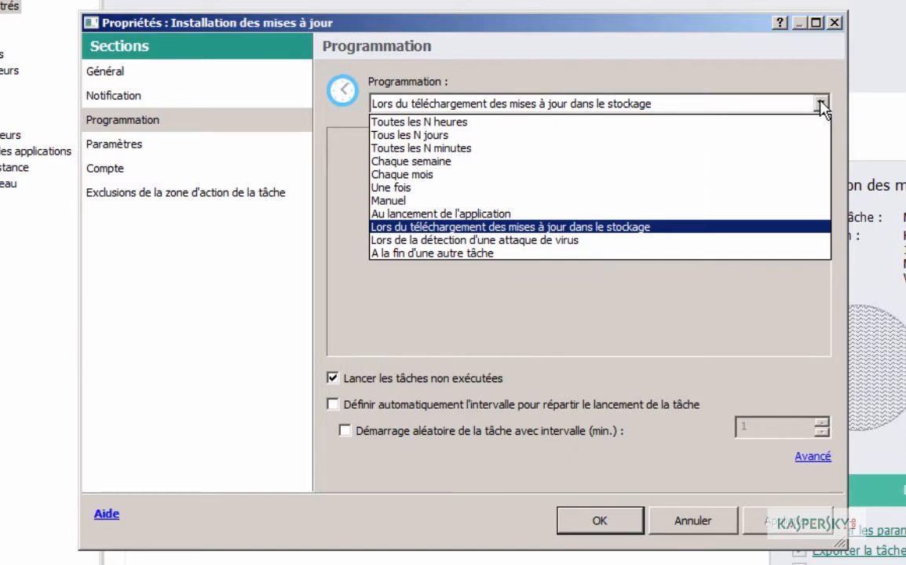
click(433, 122)
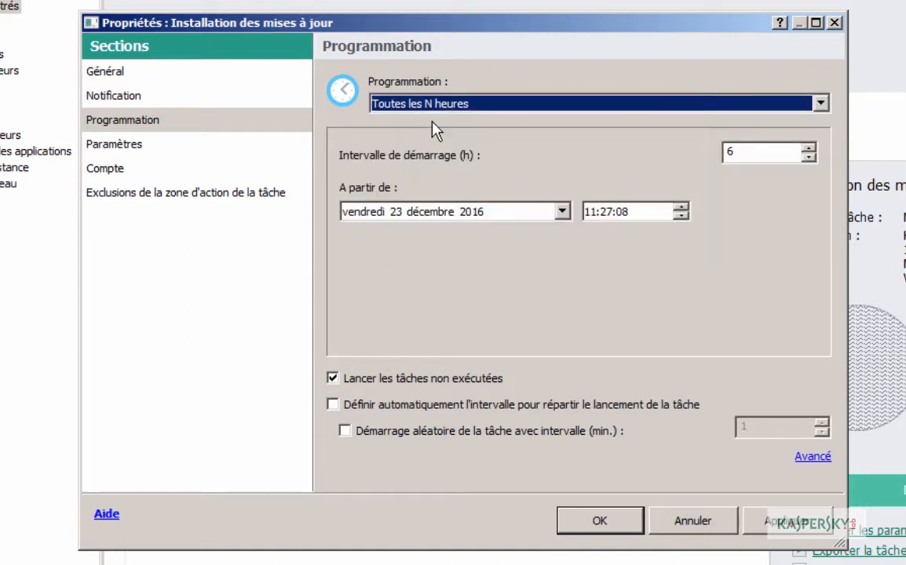
click(809, 157)
click(809, 157)
click(808, 157)
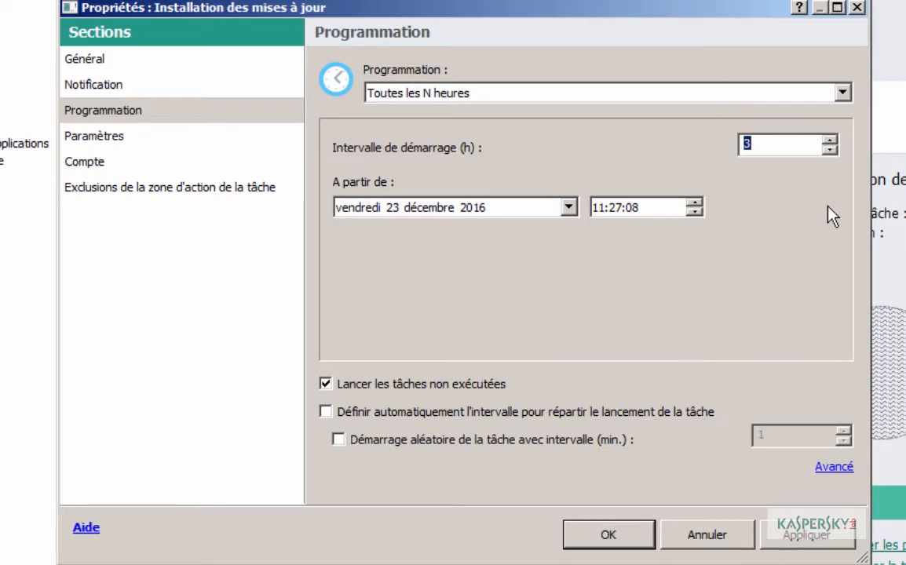
click(112, 139)
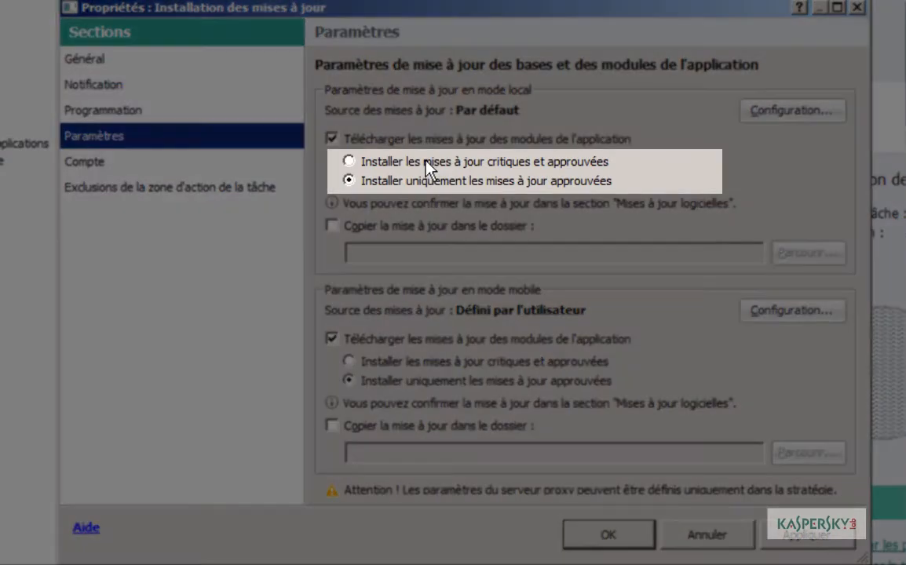
Step: Install critical and approved updates in local and mobile modes; review both update source lists
click(425, 162)
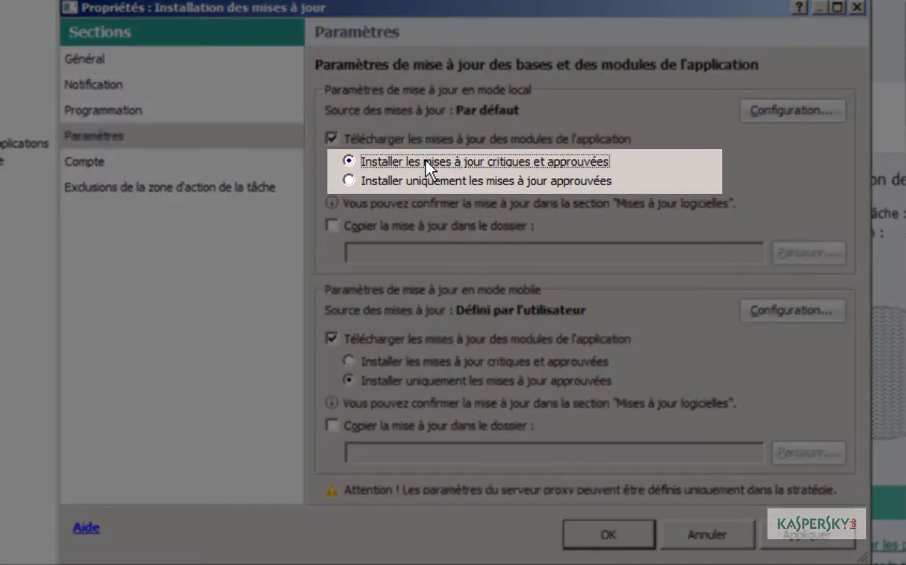
click(421, 362)
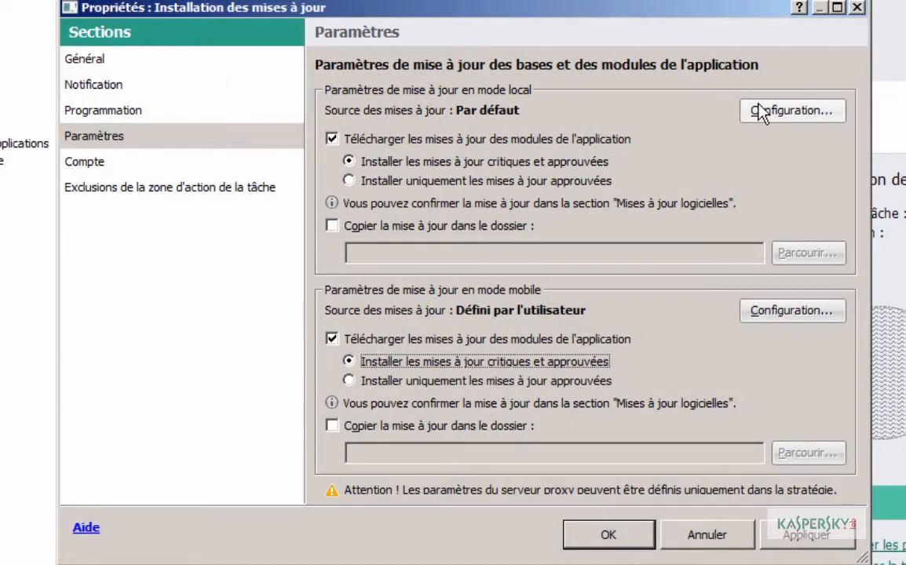
click(758, 110)
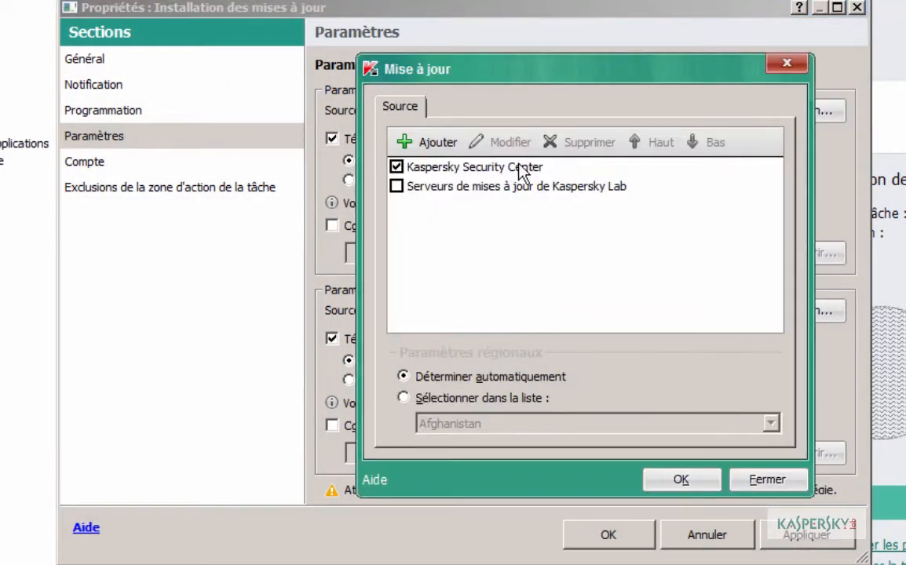
click(761, 480)
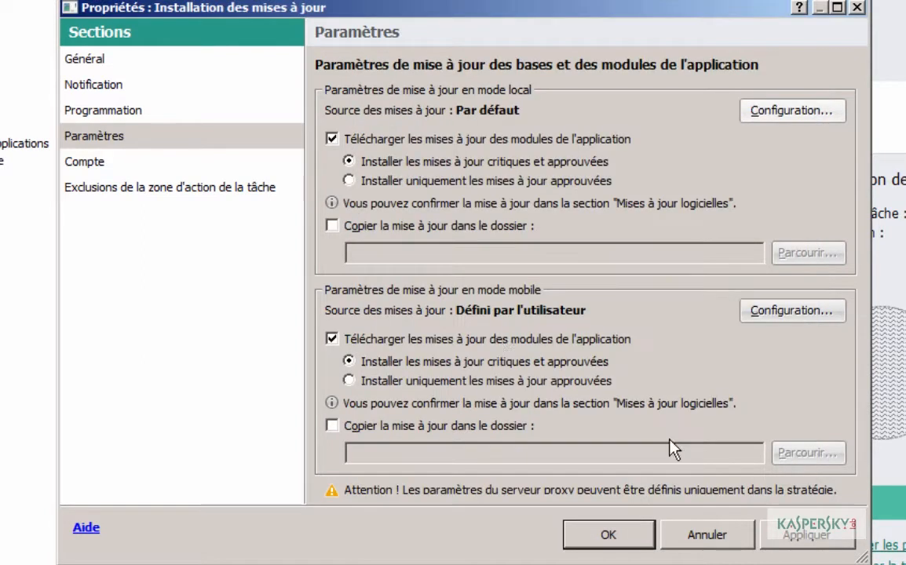
click(769, 312)
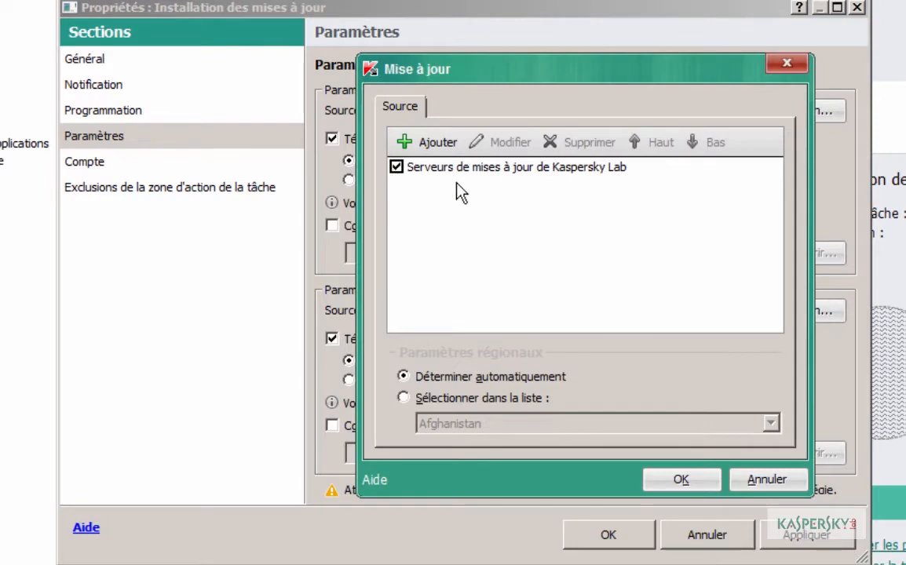
click(771, 480)
Step: Inspect adding a local update source without changes, then save the update task settings
click(775, 117)
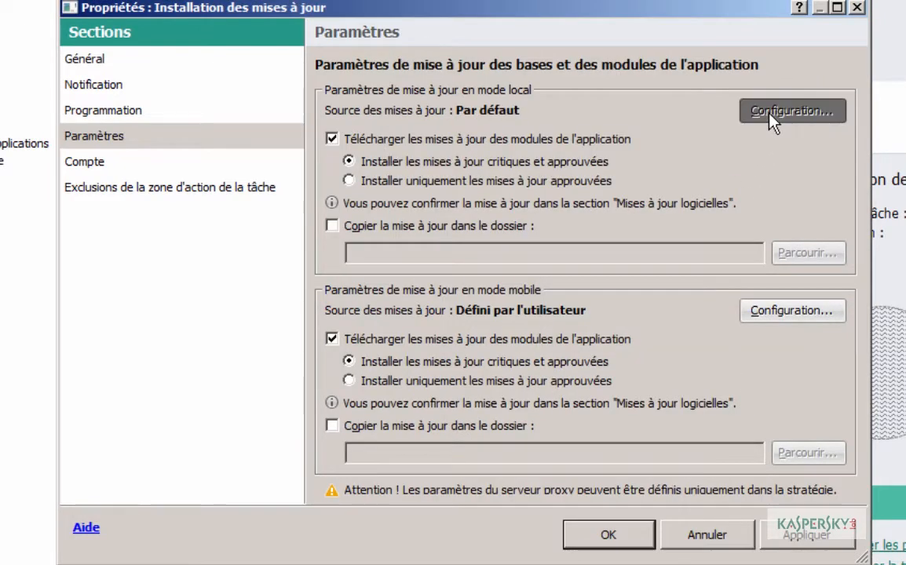
click(451, 145)
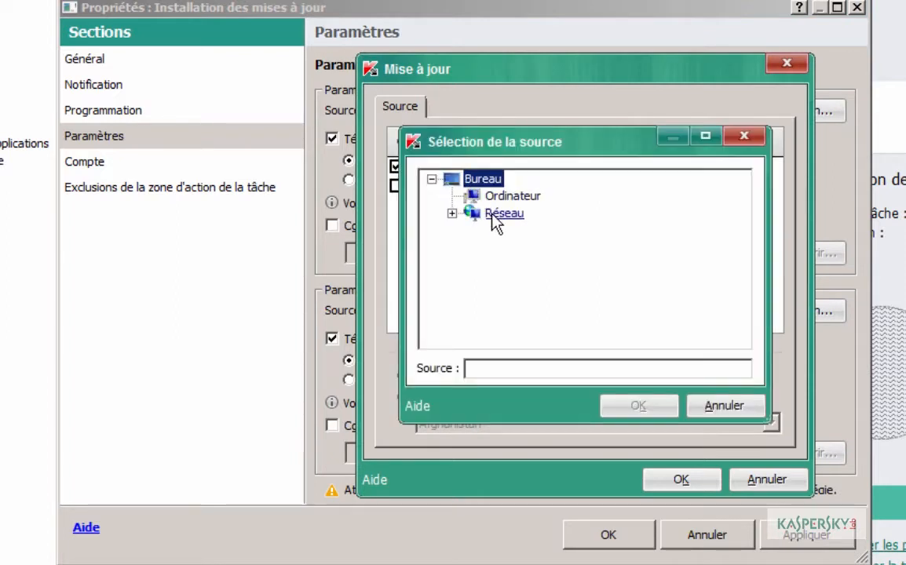
drag(552, 157, 781, 146)
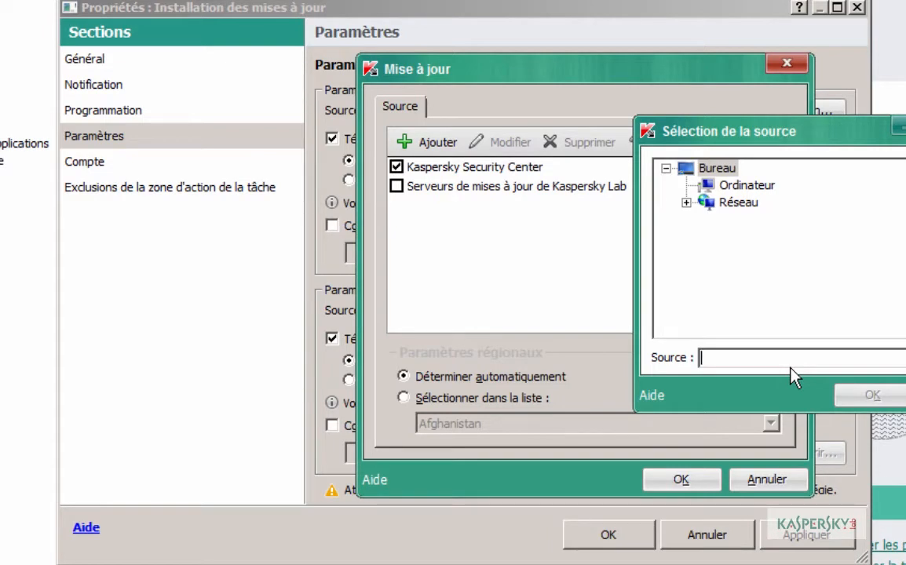
key(Escape)
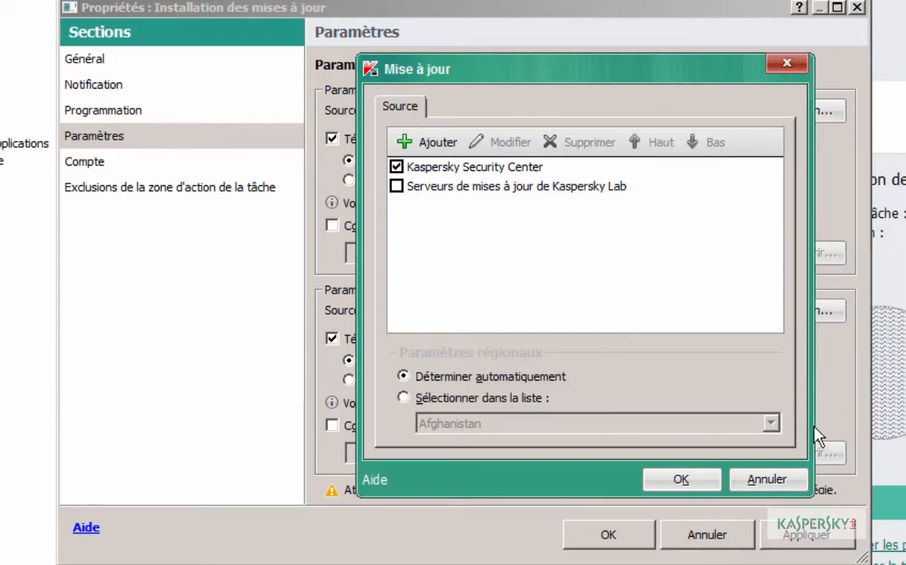
click(773, 482)
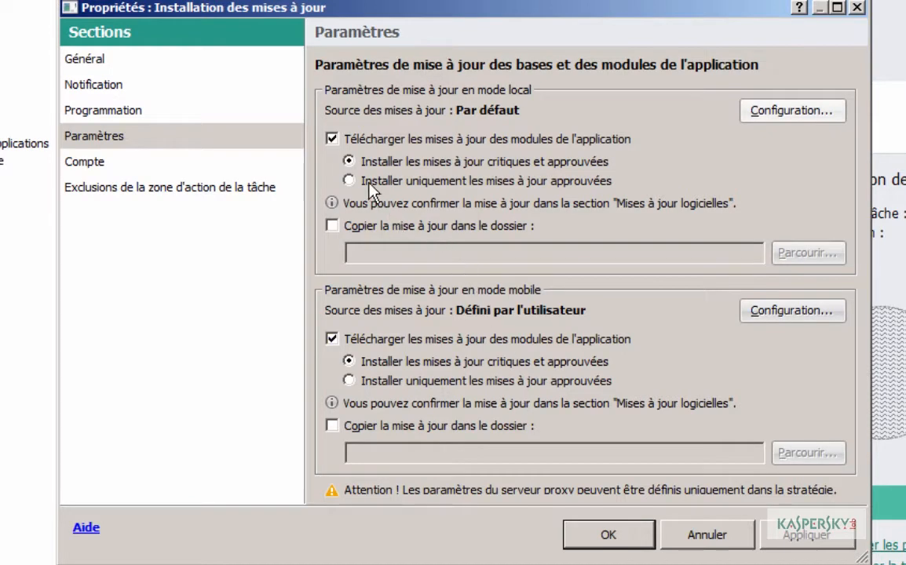
click(349, 361)
click(603, 534)
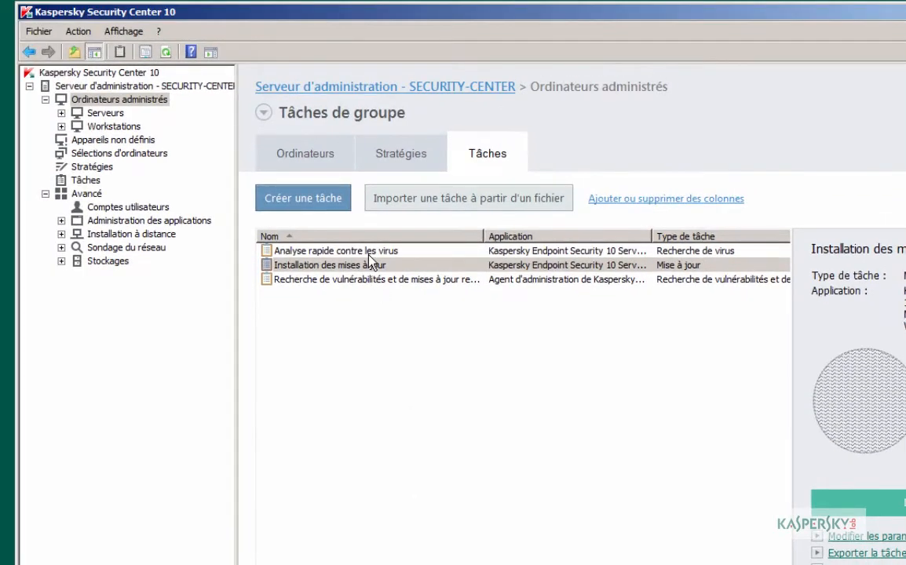
click(369, 254)
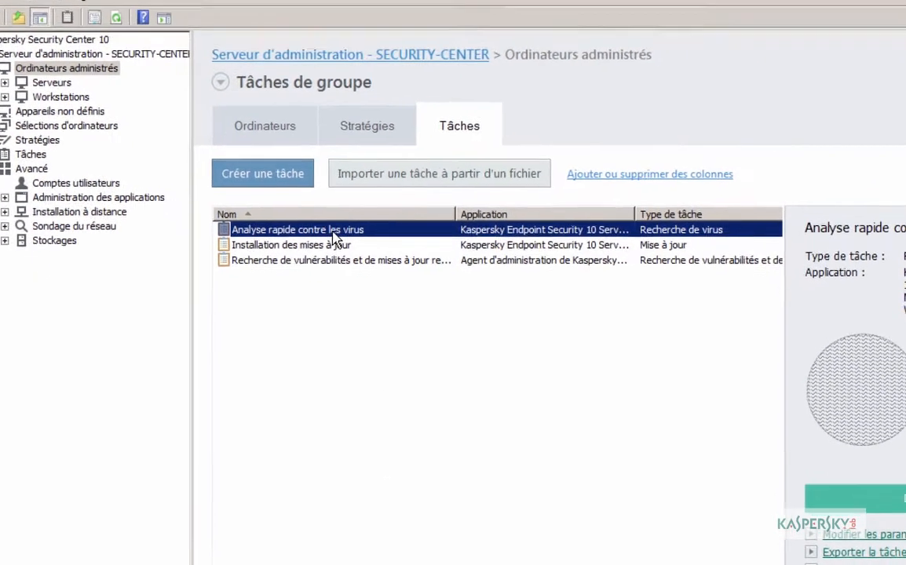
double_click(369, 252)
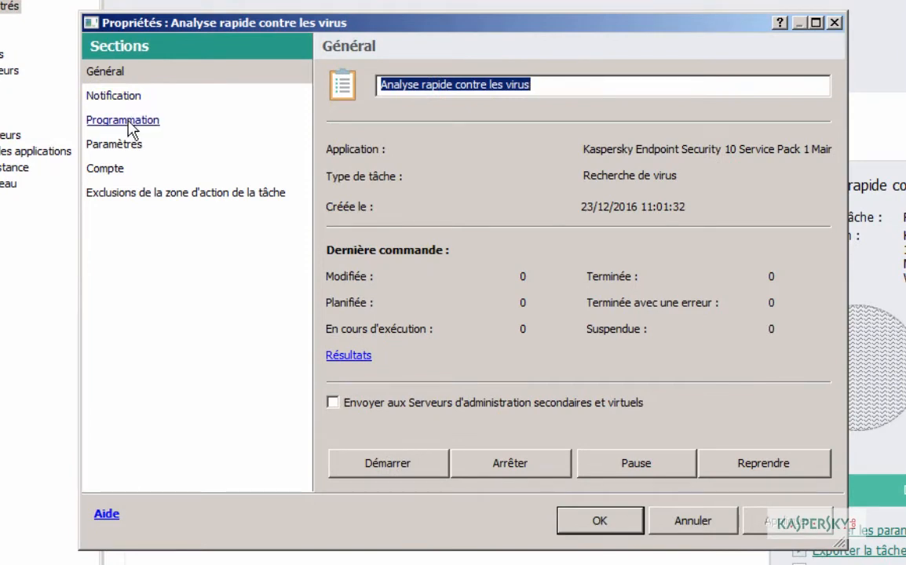
click(131, 125)
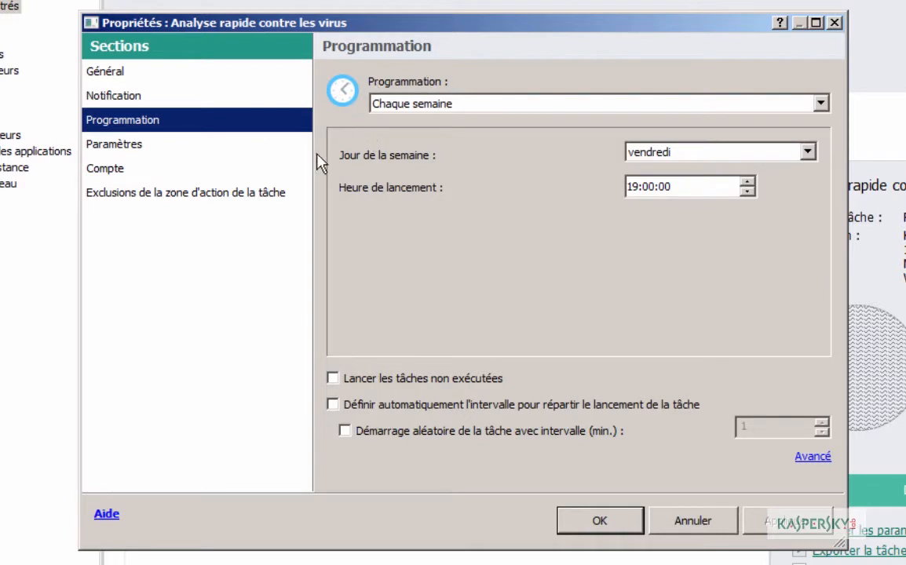
click(127, 146)
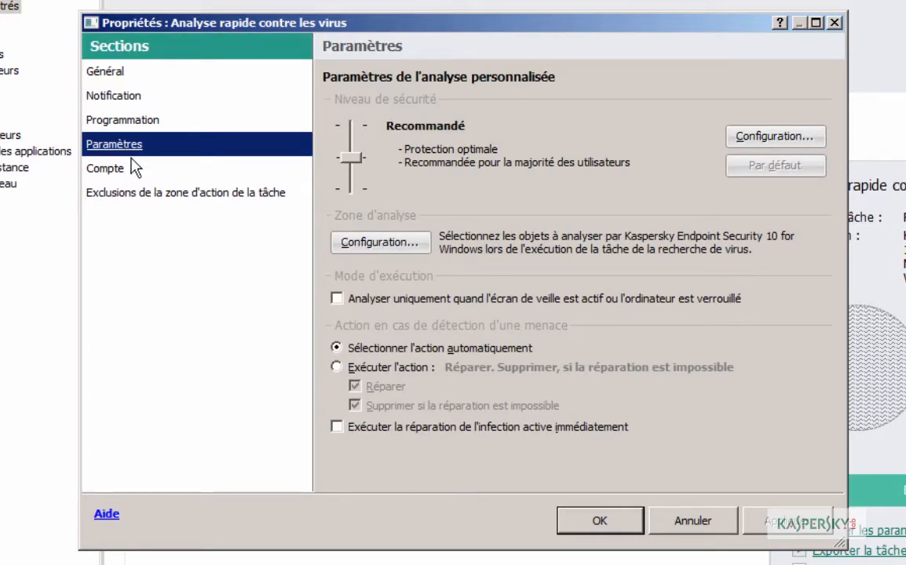
click(356, 241)
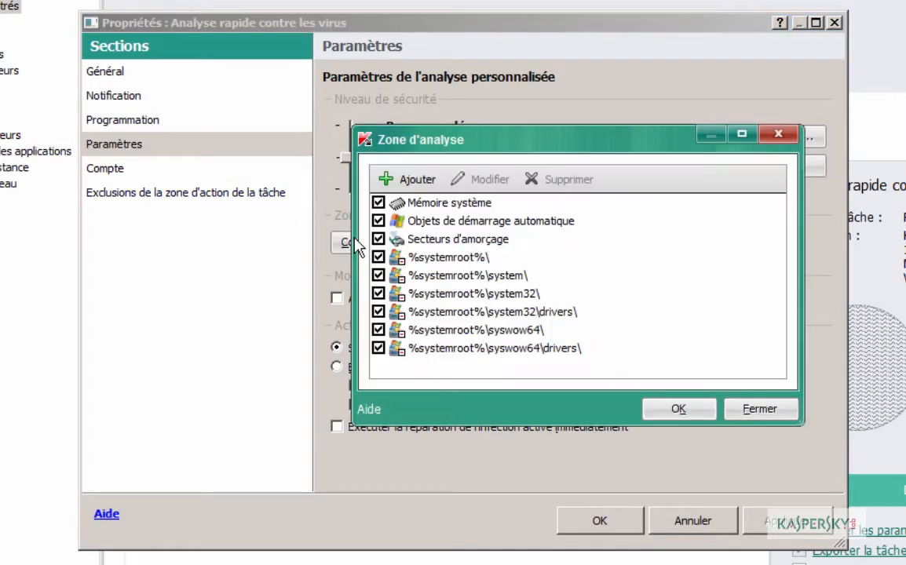
click(463, 203)
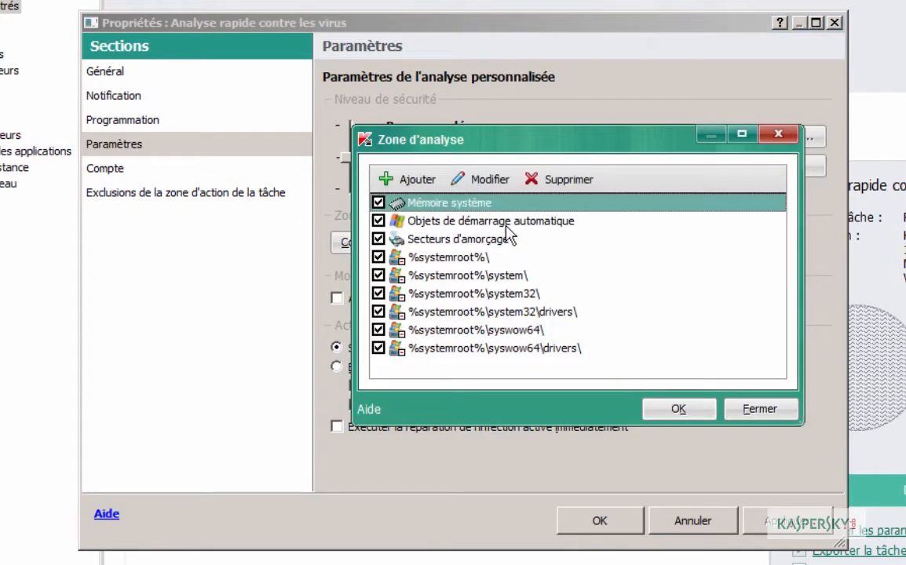
click(494, 222)
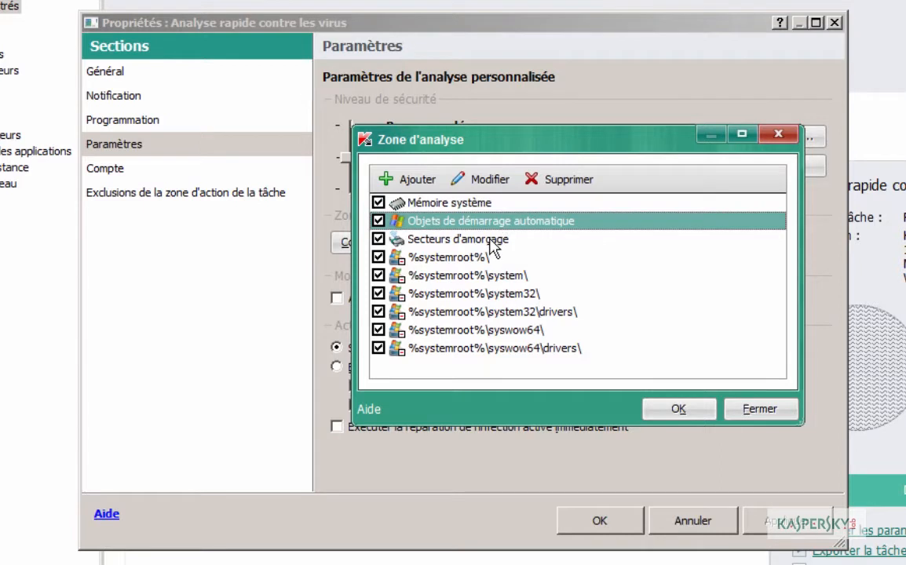
click(492, 238)
click(484, 259)
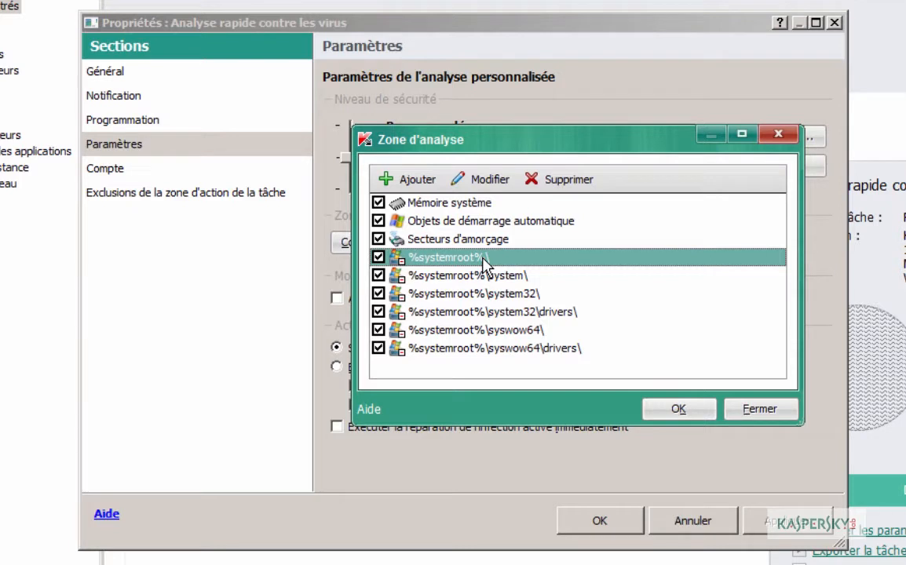
click(760, 410)
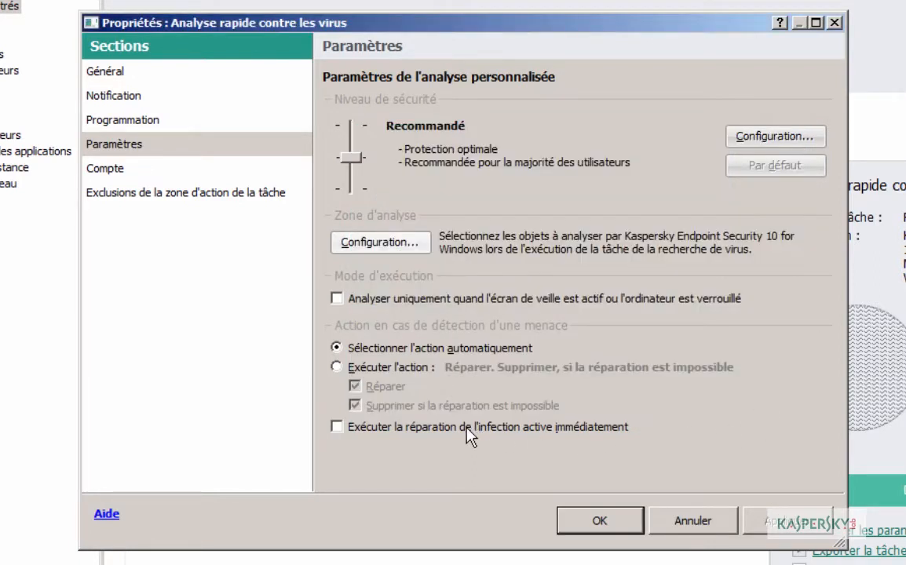
click(621, 531)
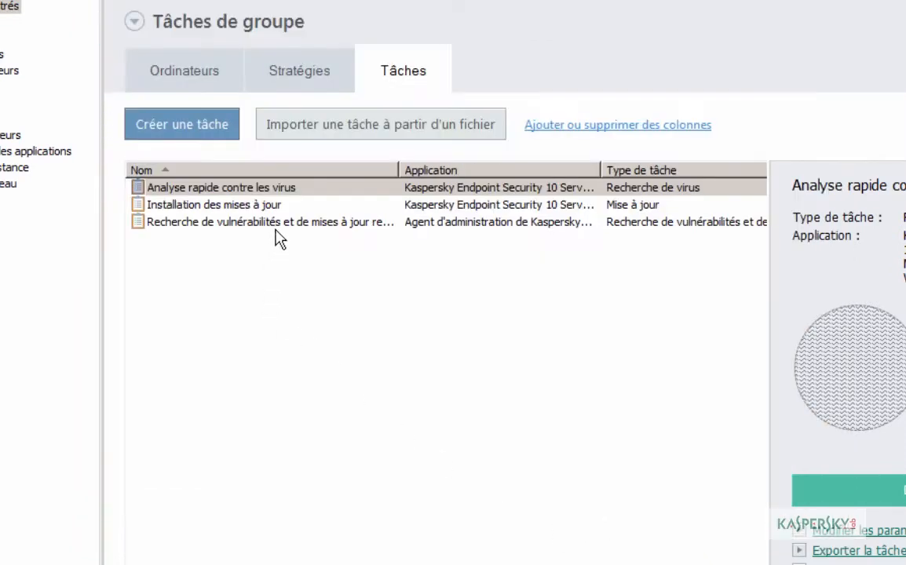
Step: Duplicate the Analyse rapide contre les virus task by copying and pasting it
click(245, 189)
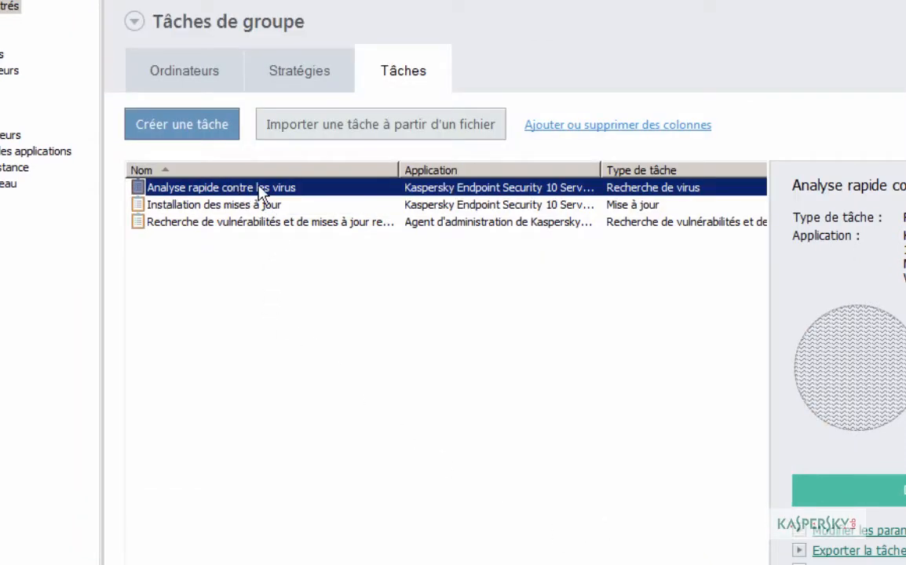
right_click(274, 188)
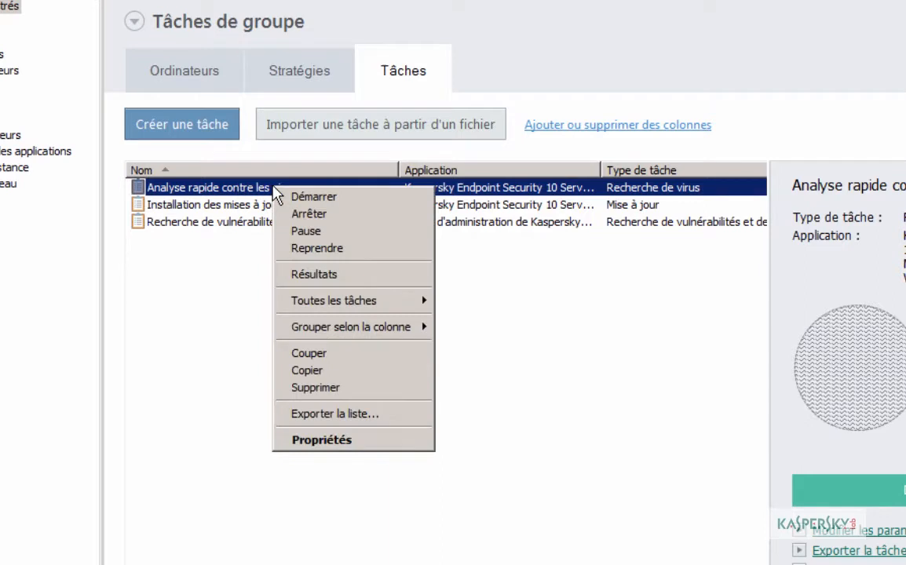
click(322, 372)
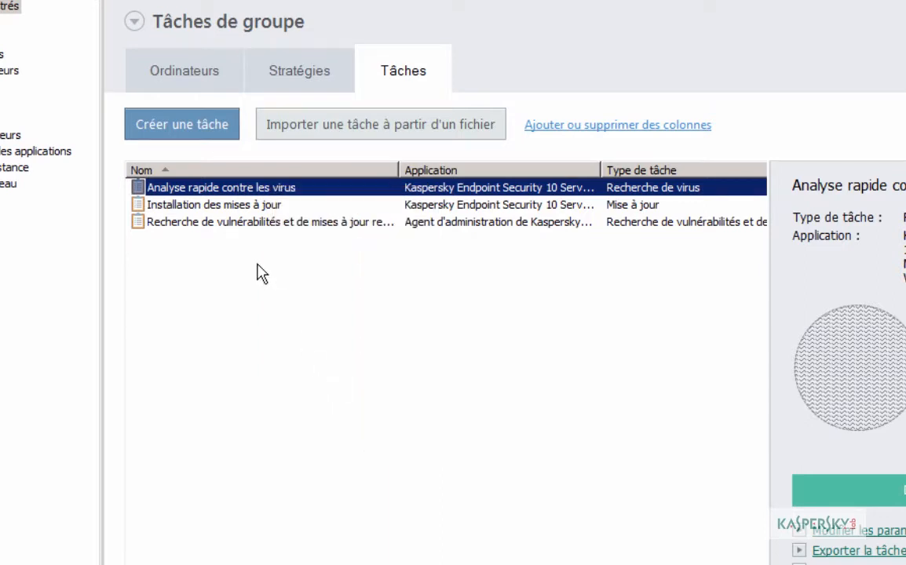
right_click(258, 267)
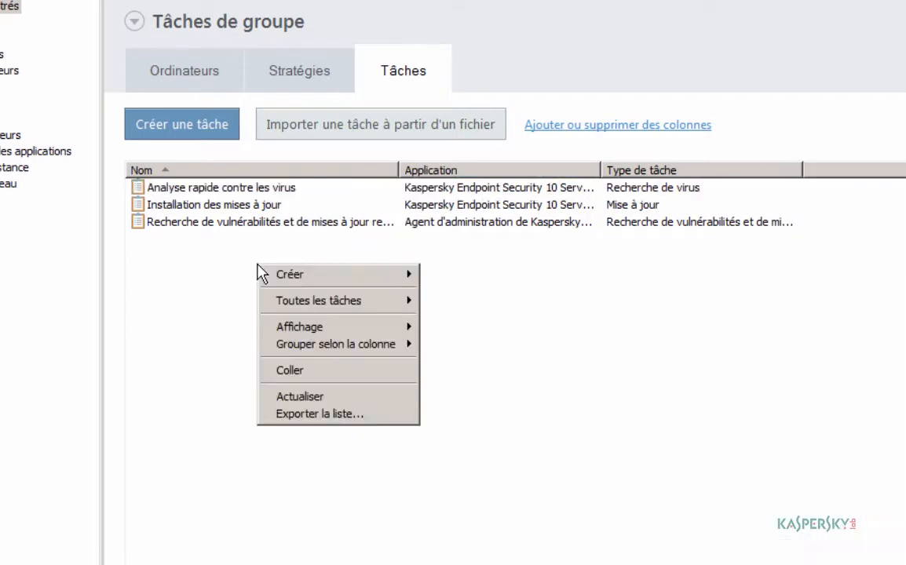
click(283, 370)
click(214, 240)
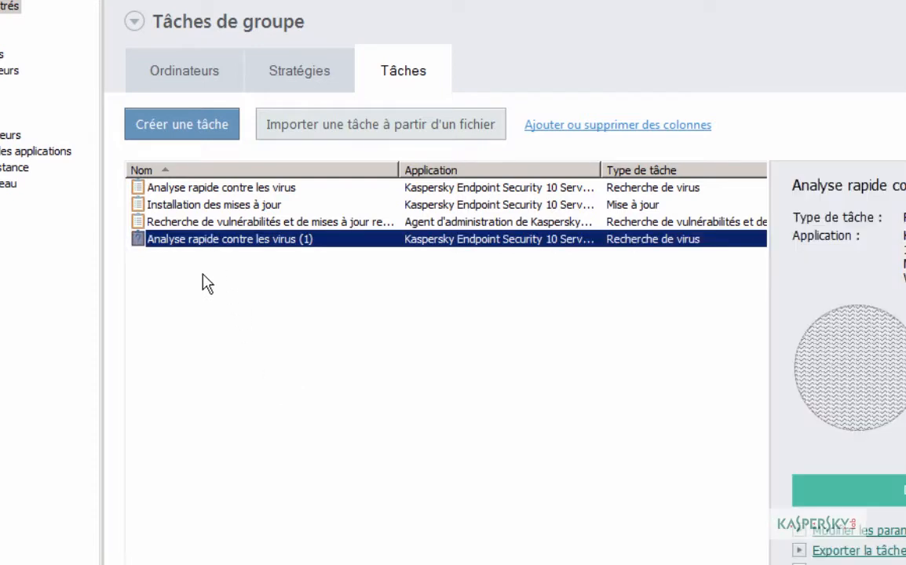
Step: Rename the copied task to 'Analyse complète contre les virus'
double_click(215, 242)
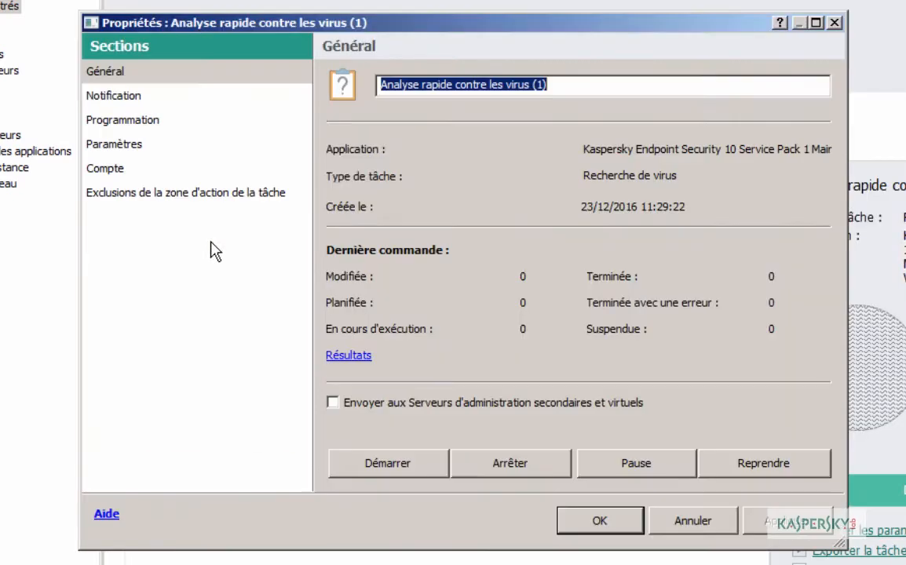
double_click(437, 86)
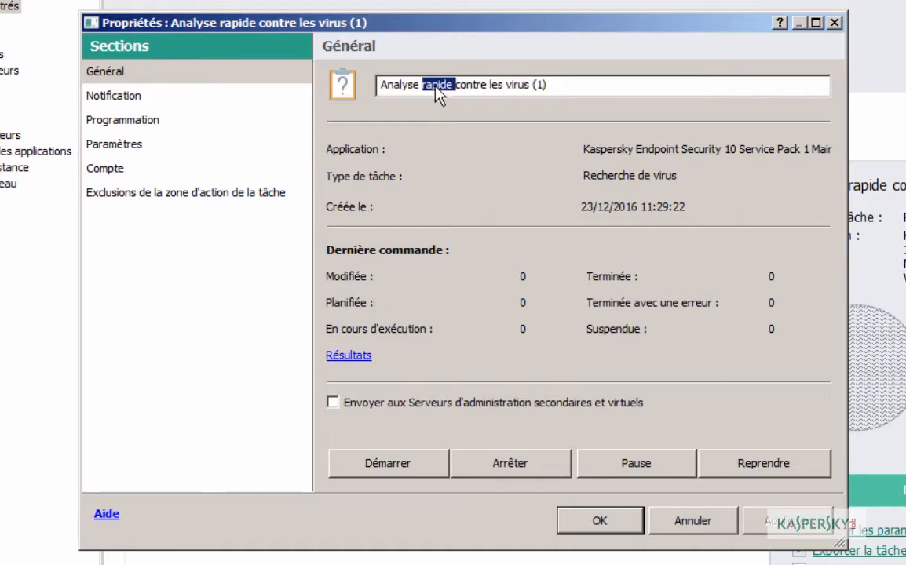
text(complète)
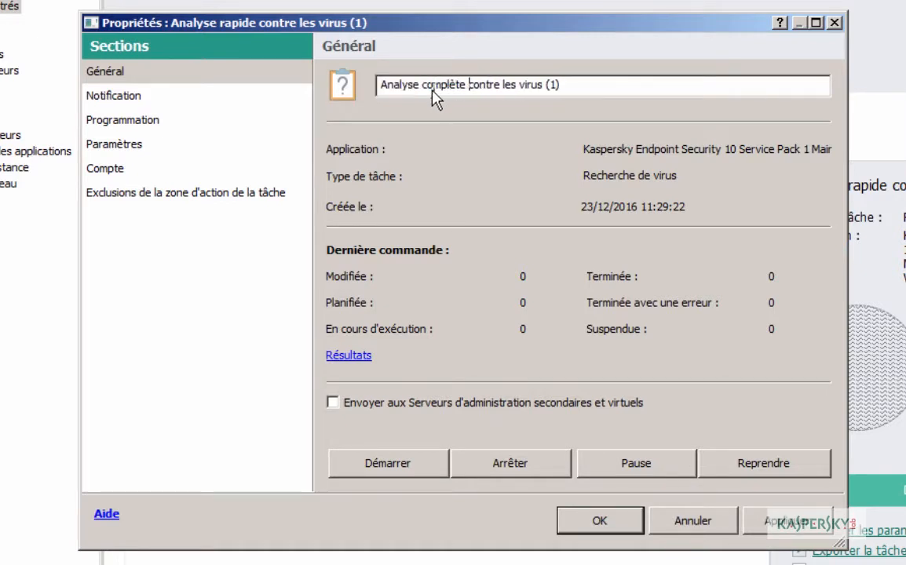
click(568, 87)
key(BackSpace)
key(BackSpace)
key(BackSpace)
key(BackSpace)
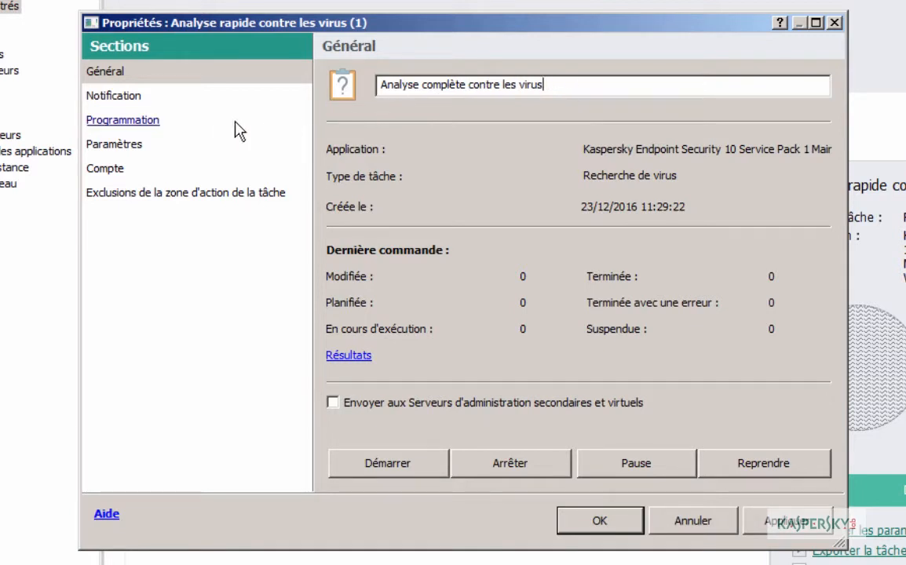
click(150, 127)
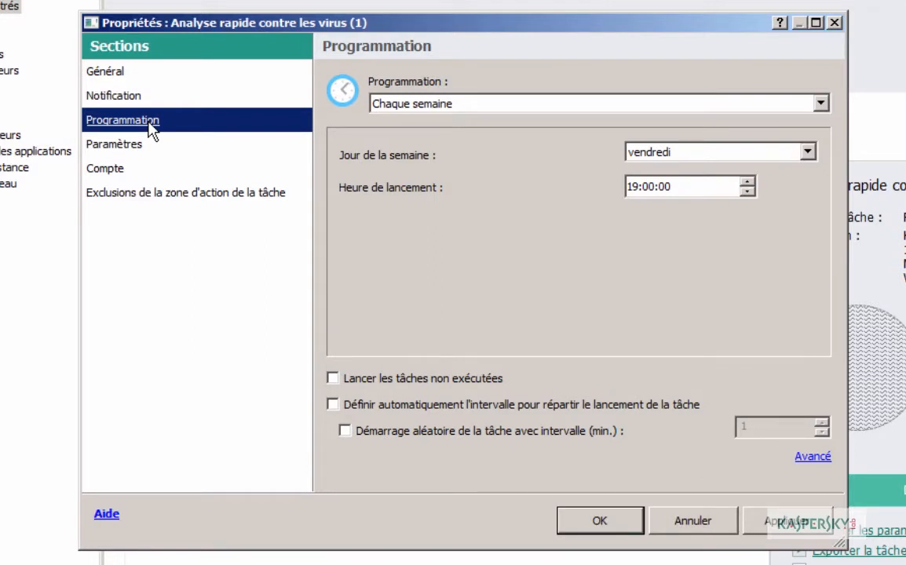
Step: Schedule the scan weekly on mardi at 08:00, running missed tasks
click(518, 105)
click(519, 105)
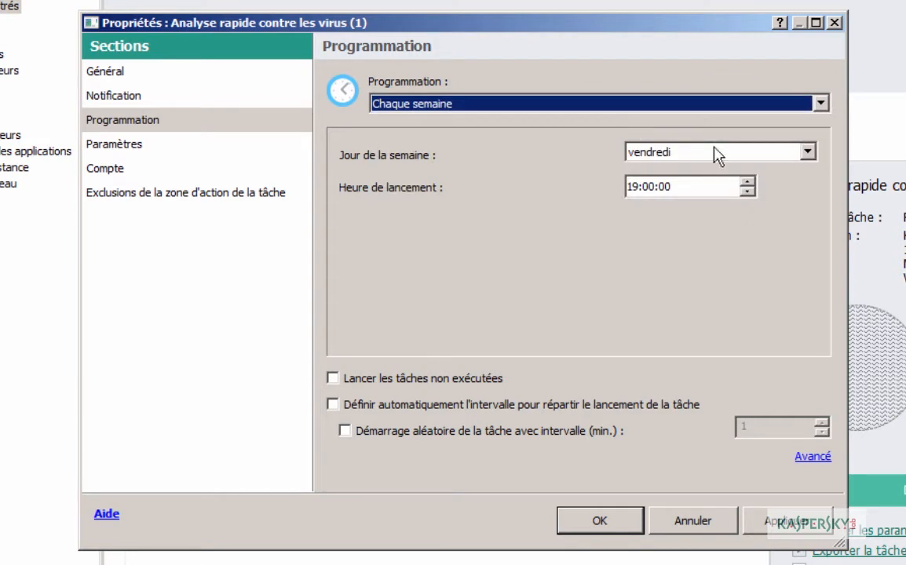
click(629, 189)
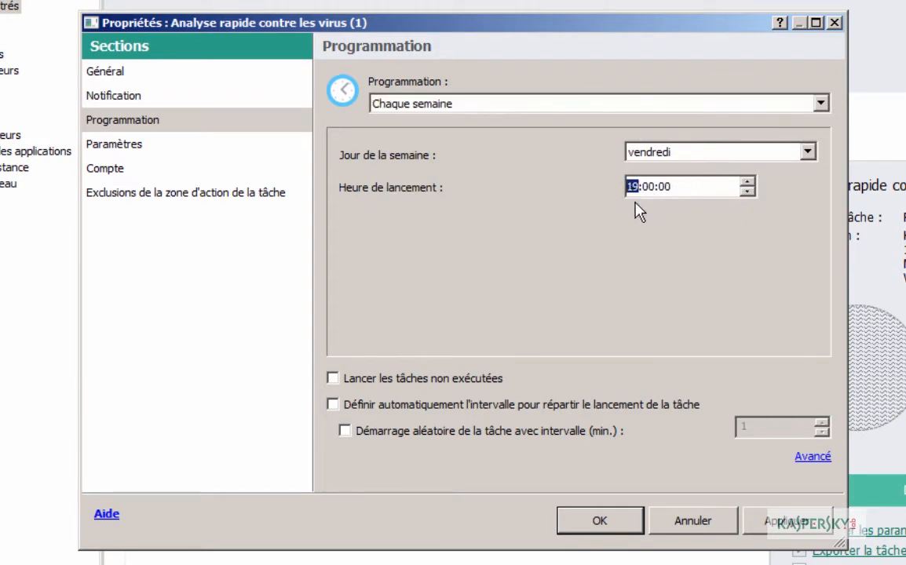
text(08)
click(811, 153)
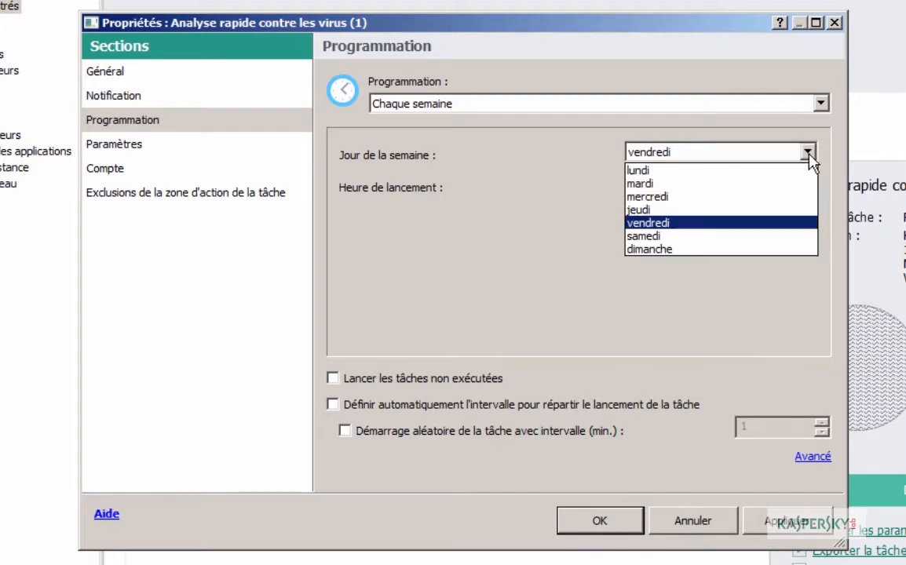
click(731, 185)
click(334, 380)
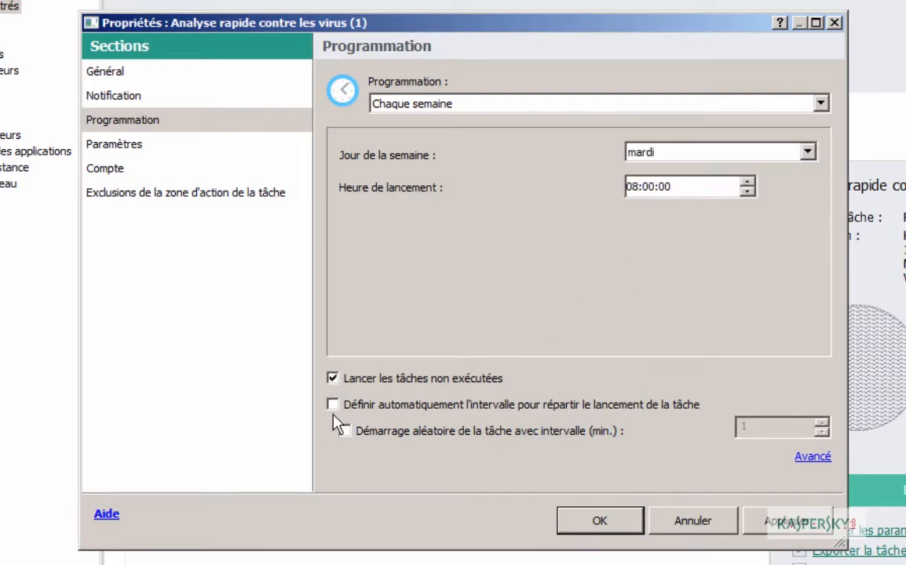
Step: Add Ordinateur to the scan scope and scan only during screensaver or lock
click(119, 147)
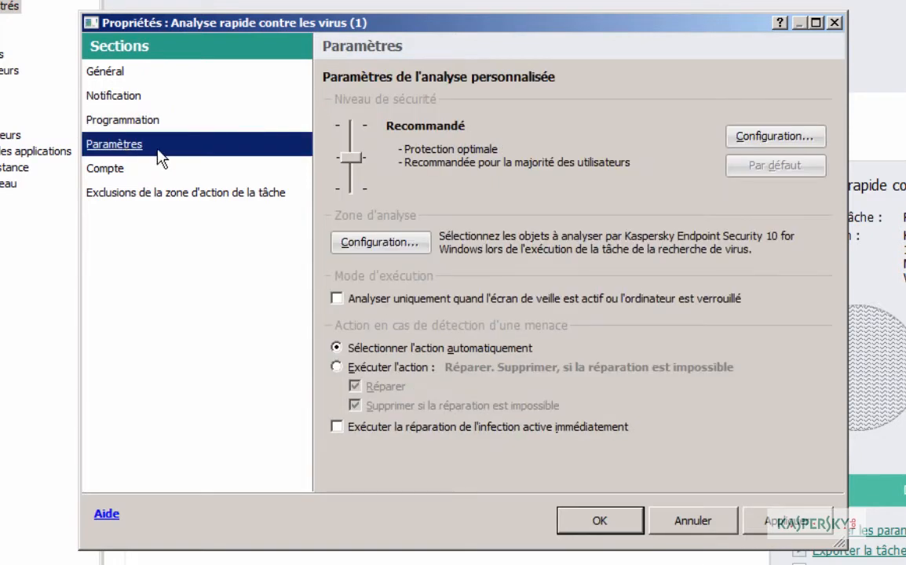
click(383, 245)
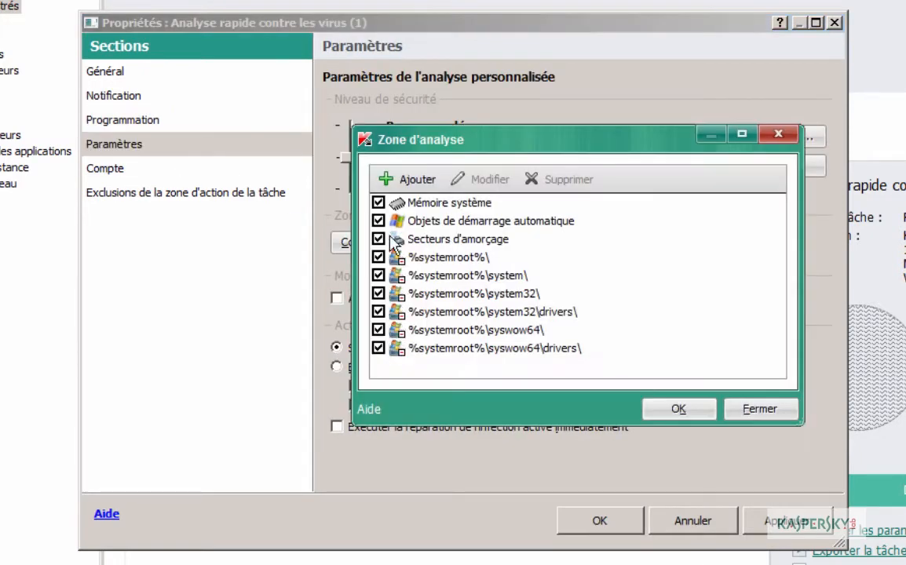
click(389, 180)
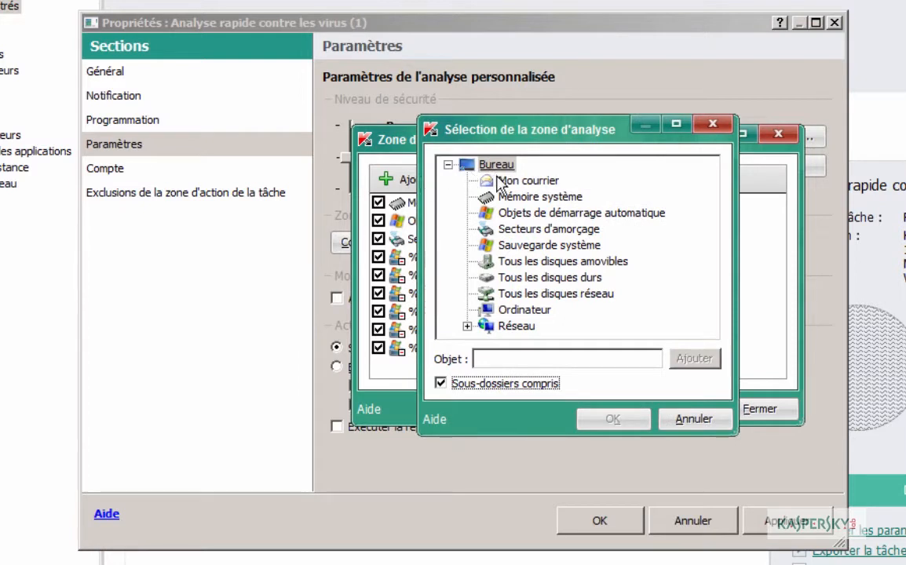
click(518, 309)
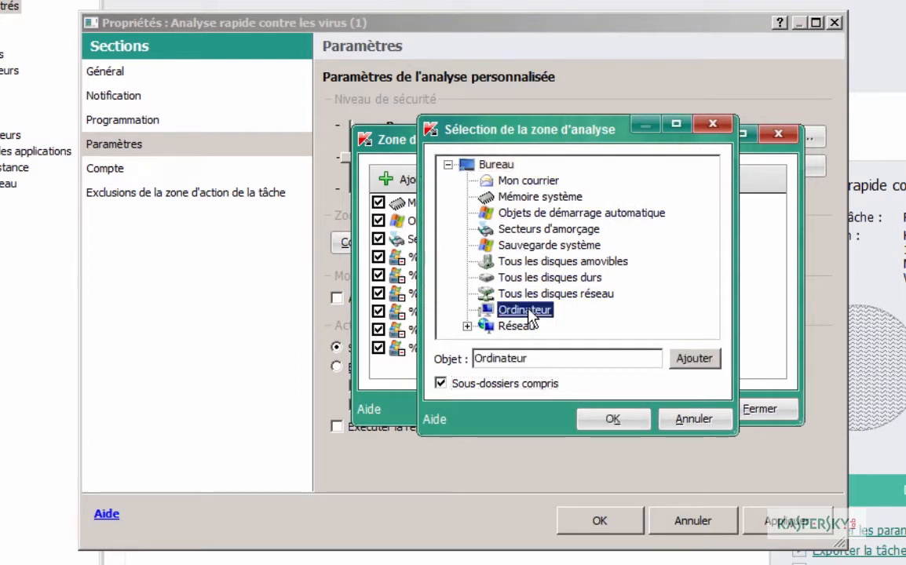
click(624, 424)
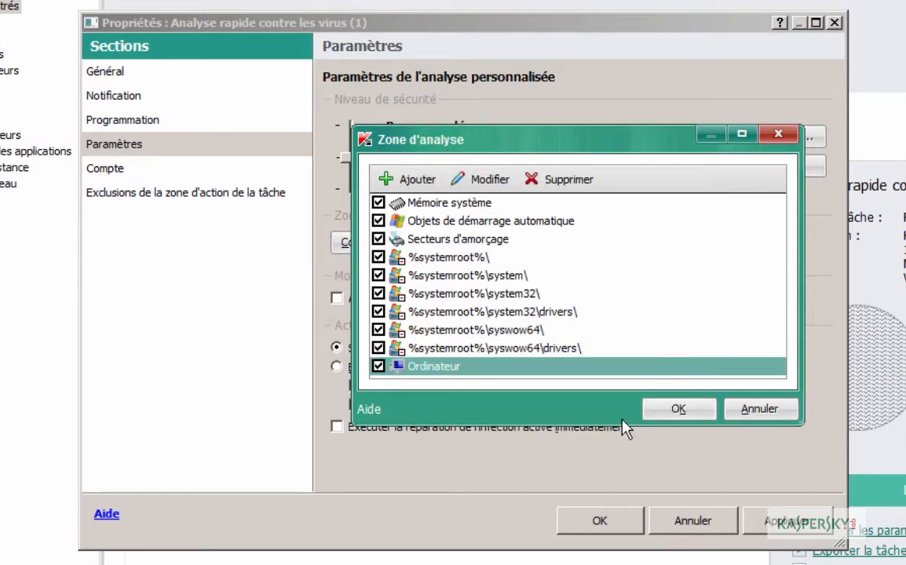
click(666, 415)
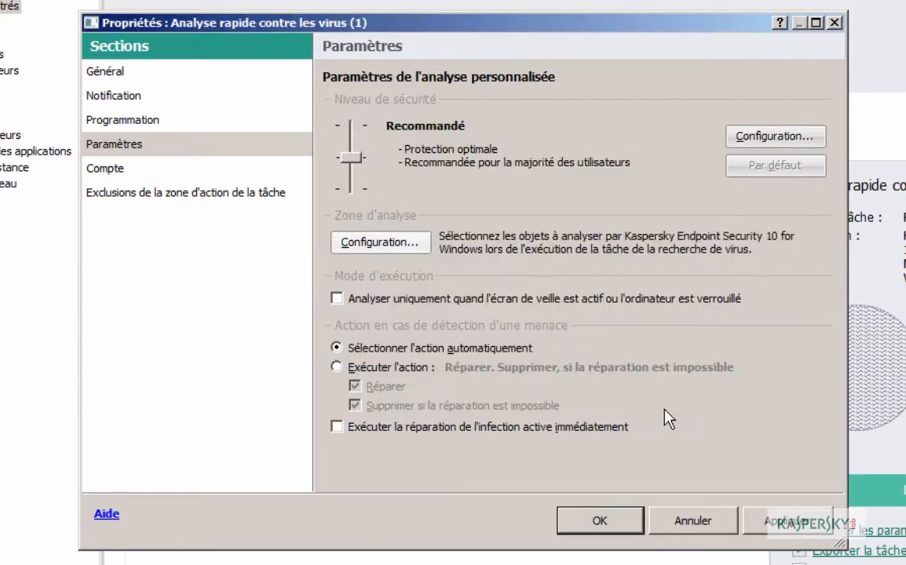
click(336, 298)
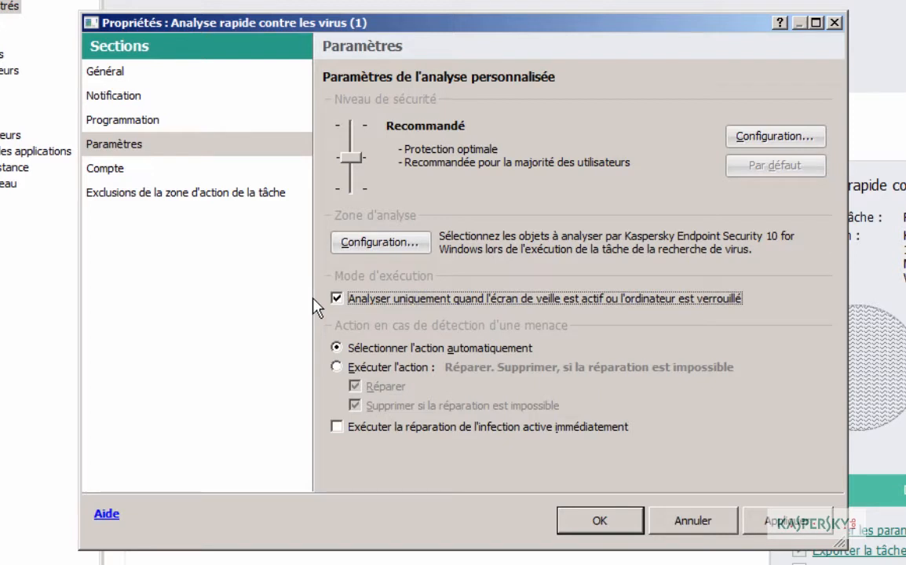
click(118, 124)
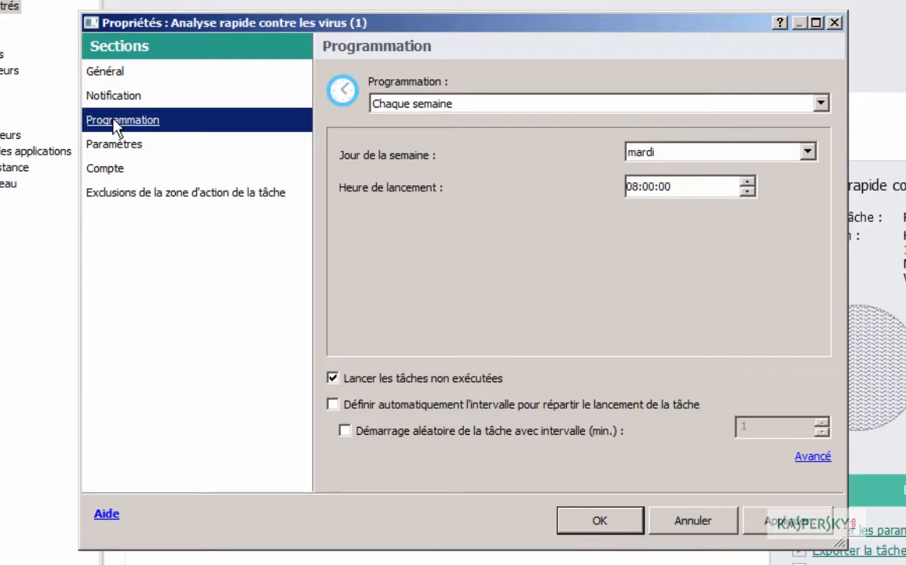
Step: Leave advanced scheduling unchanged, save the full scan task, and open the quick scan's properties
click(812, 458)
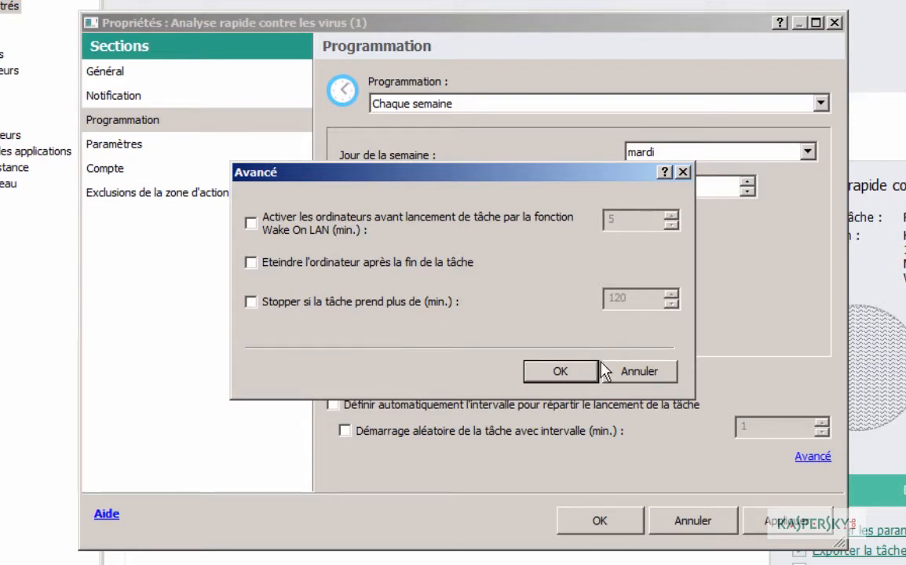
click(624, 379)
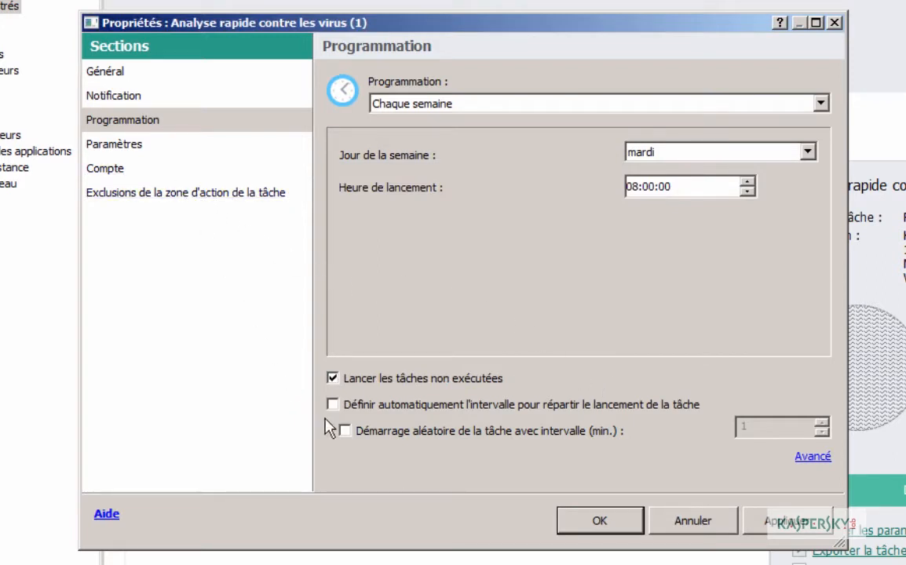
click(600, 525)
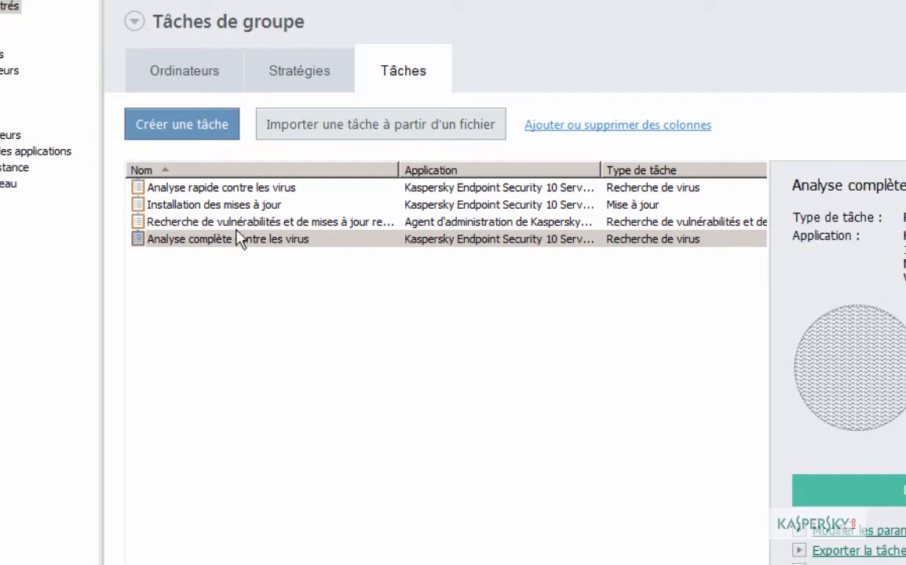
click(236, 194)
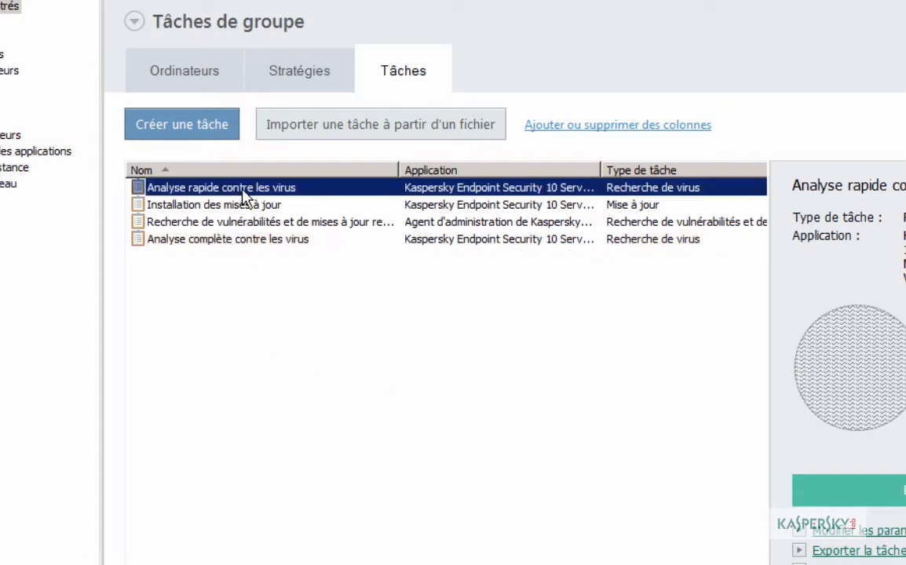
double_click(242, 193)
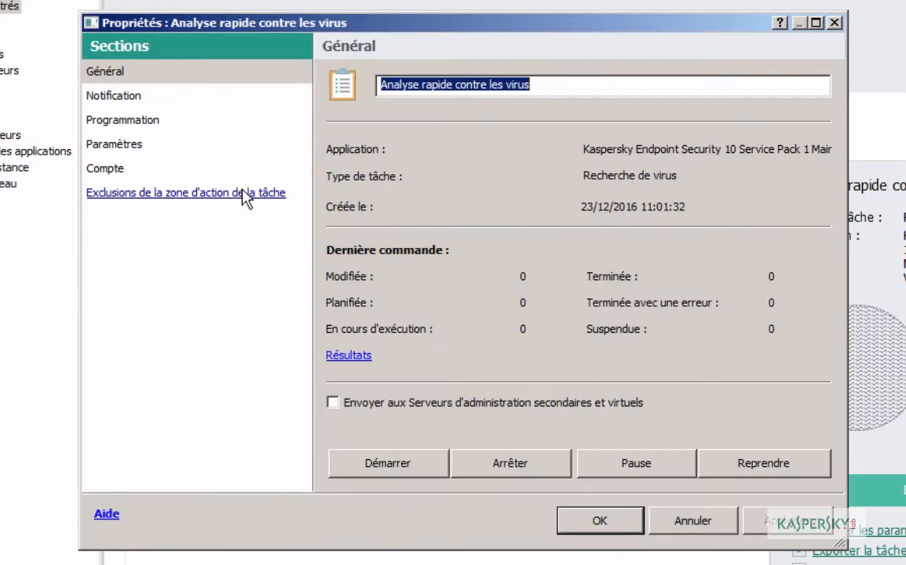
Step: Schedule the quick scan every 3 days starting at 12:30, then select the vulnerability search task
click(133, 121)
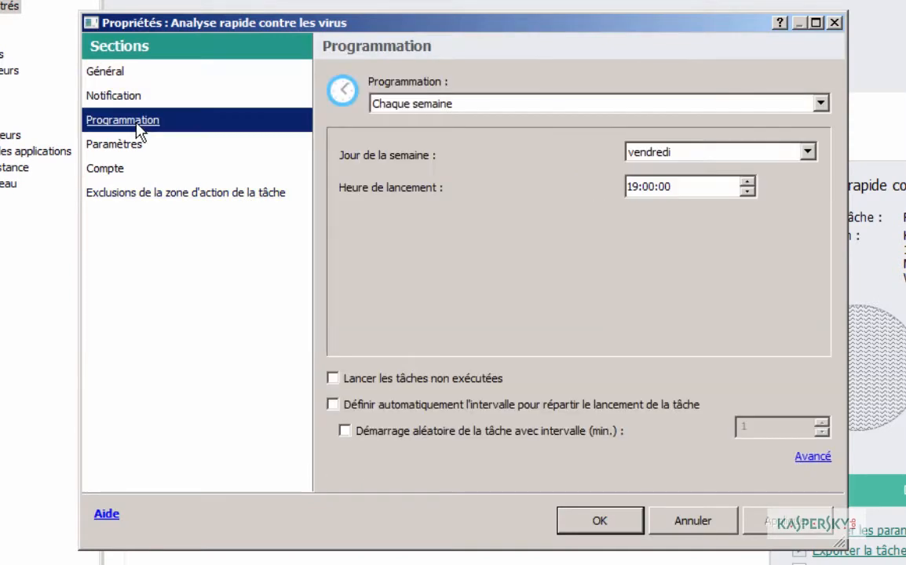
click(475, 106)
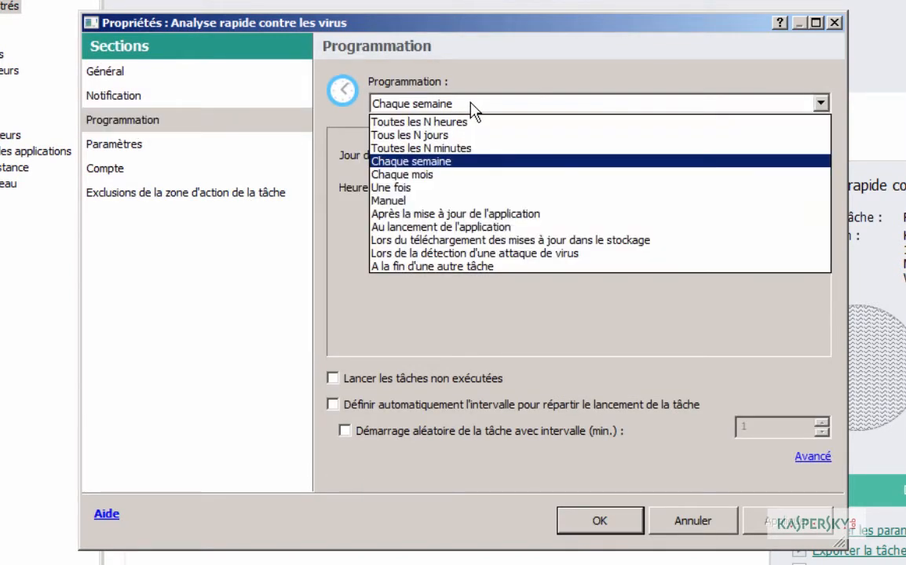
click(468, 135)
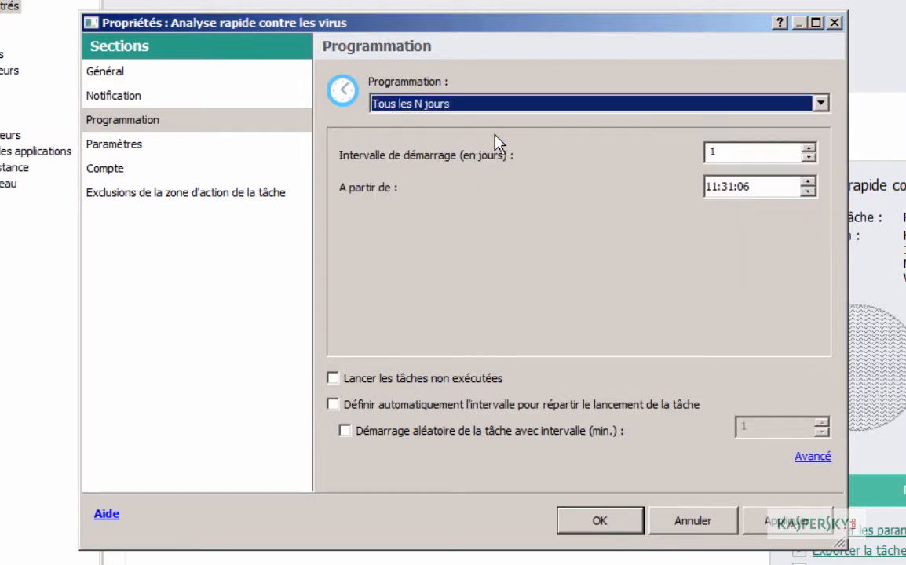
click(809, 147)
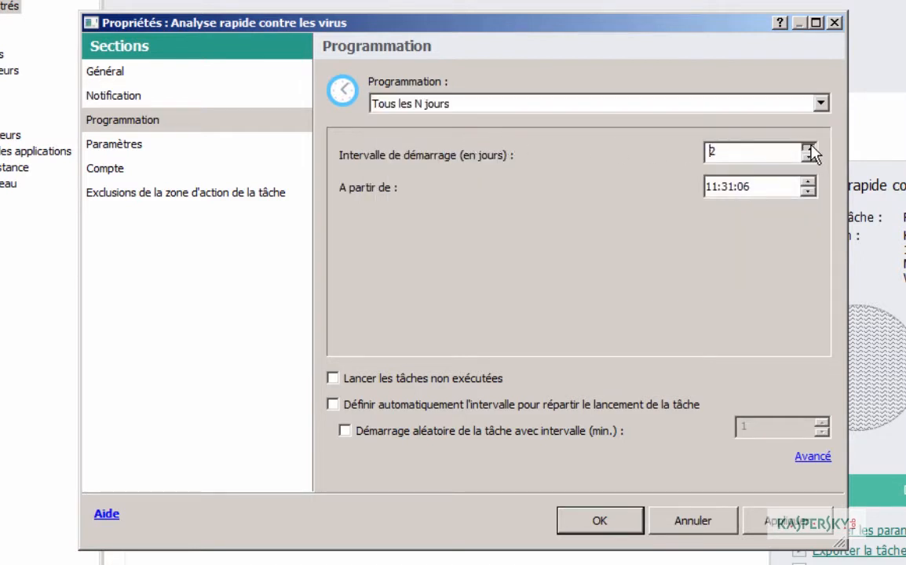
click(808, 147)
click(711, 189)
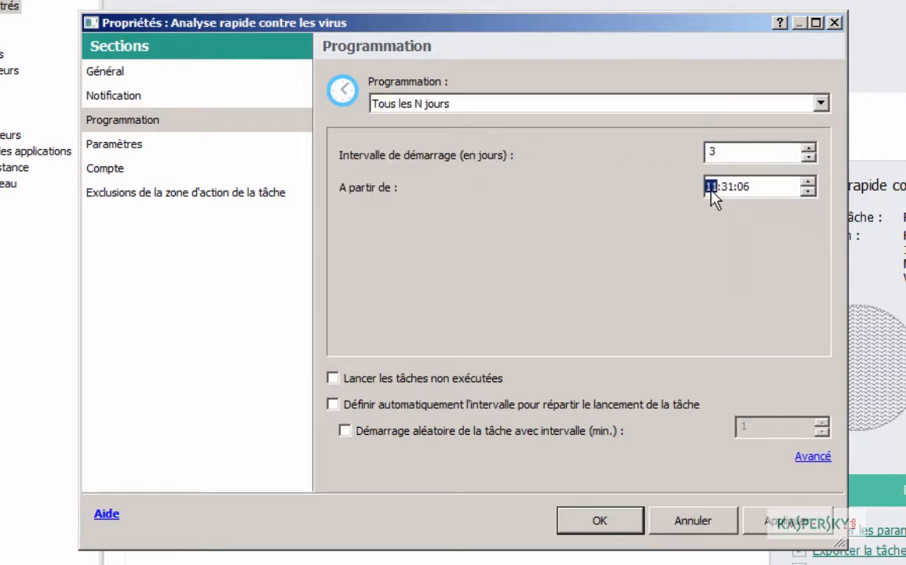
text(1230)
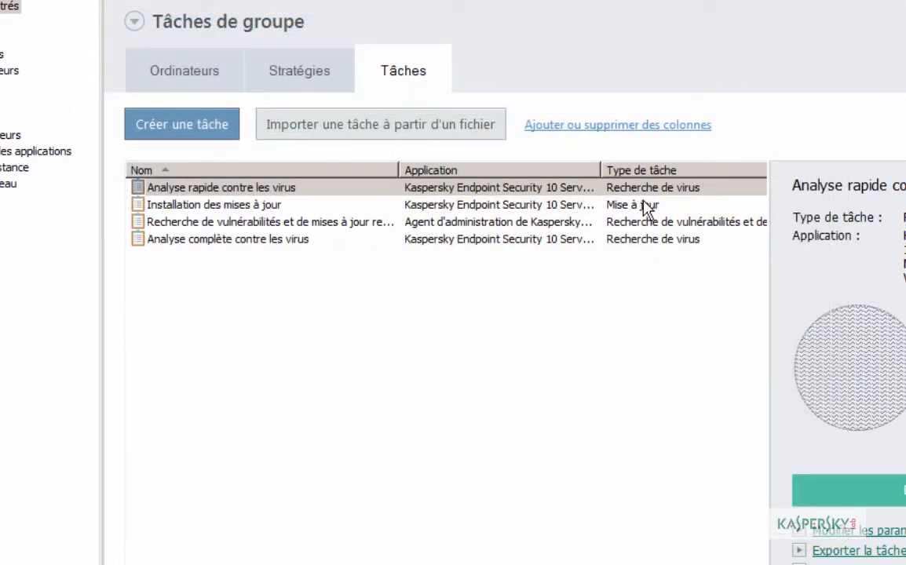
click(235, 223)
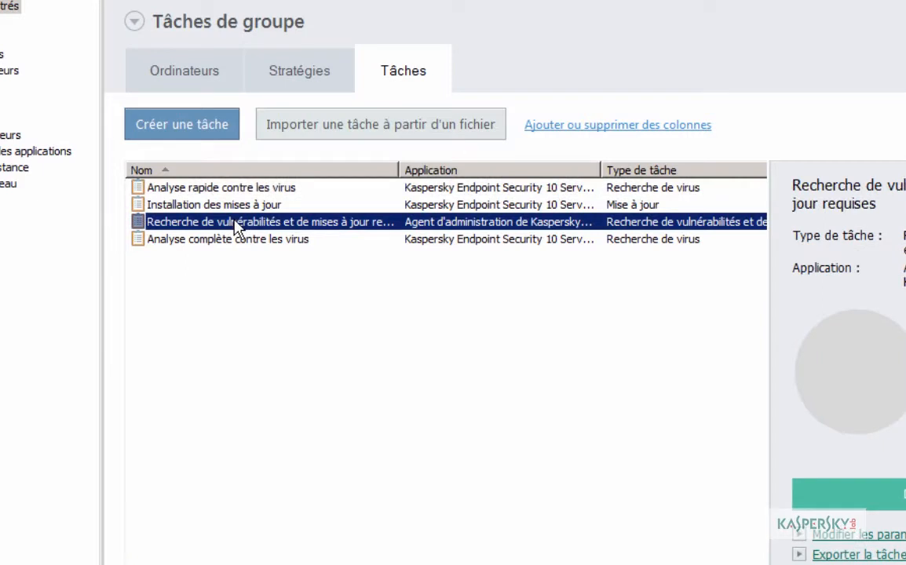
Step: Change the vulnerability and updates search task's schedule from weekly (Tuesday 19:00) to Manuel
double_click(235, 223)
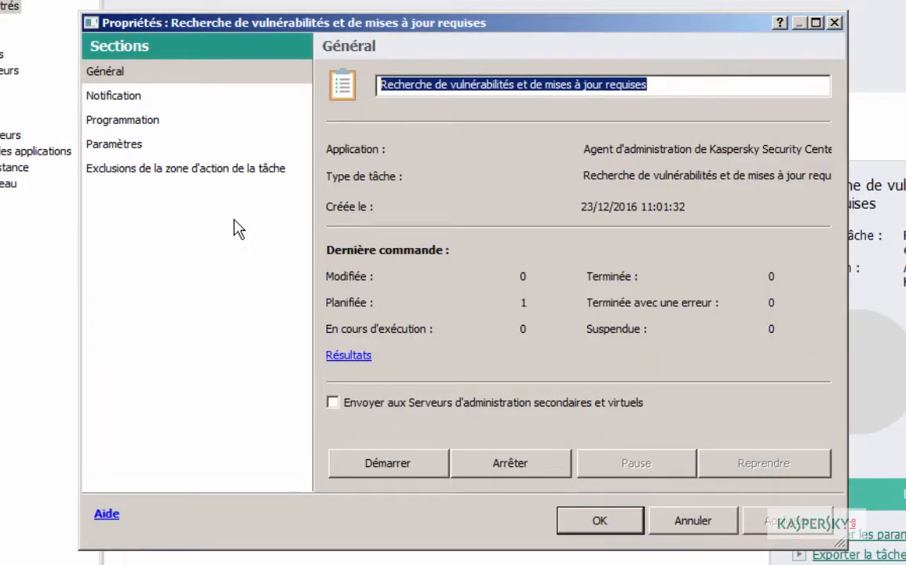
drag(385, 86, 650, 91)
click(130, 127)
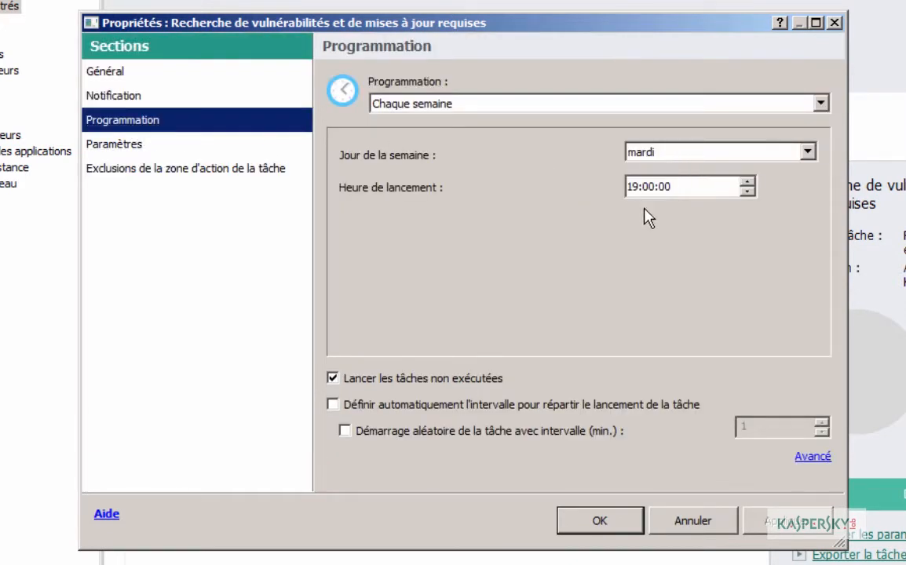
click(114, 145)
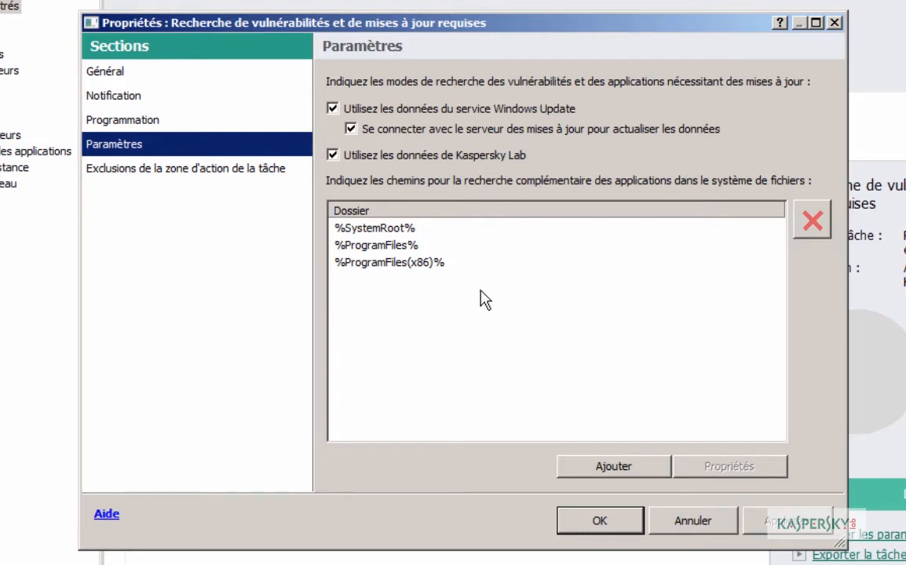
click(129, 120)
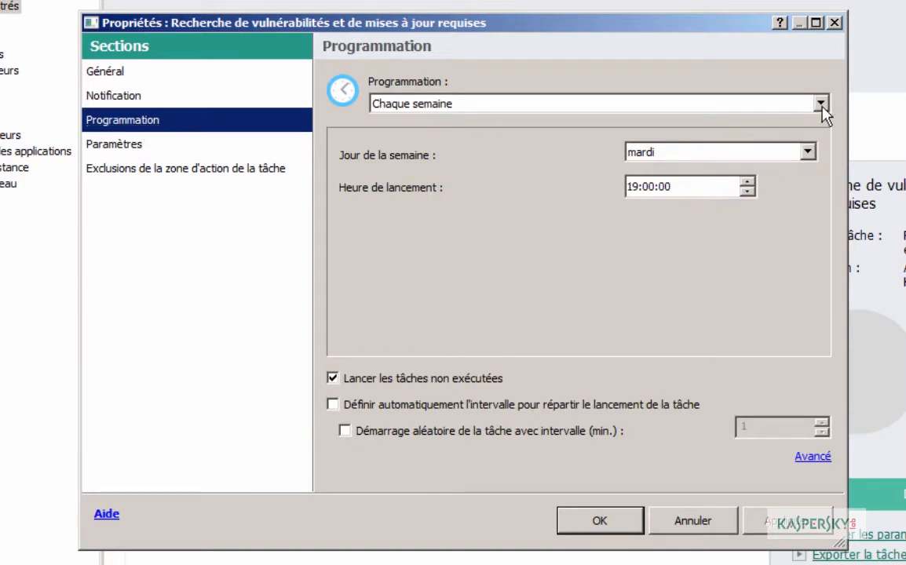
click(819, 103)
click(405, 226)
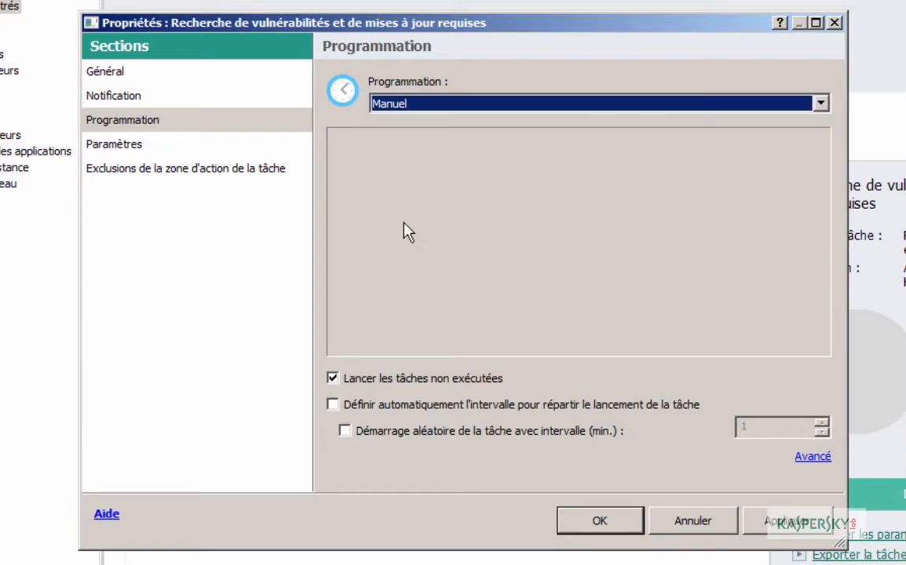
click(598, 524)
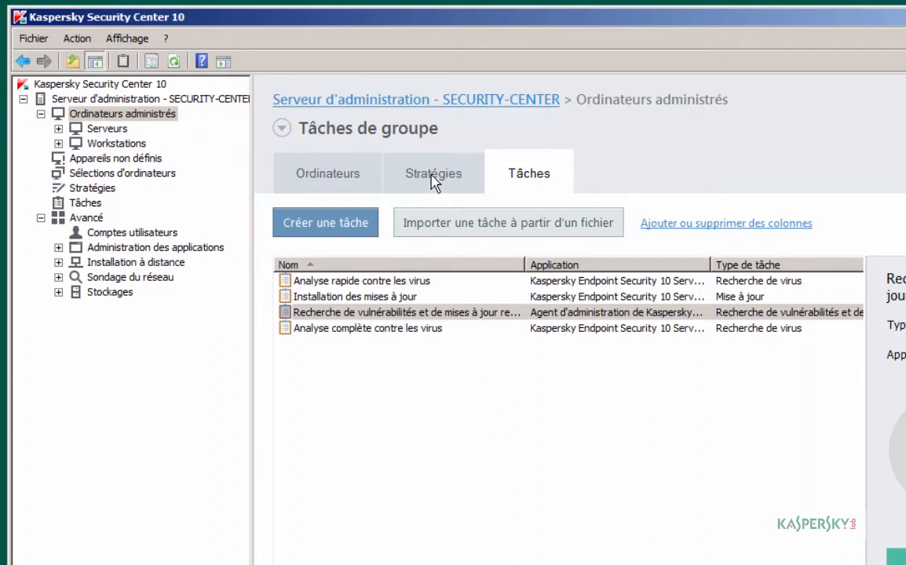
Step: Open the Agent d'administration policy's general parameters from the Stratégies list
click(431, 173)
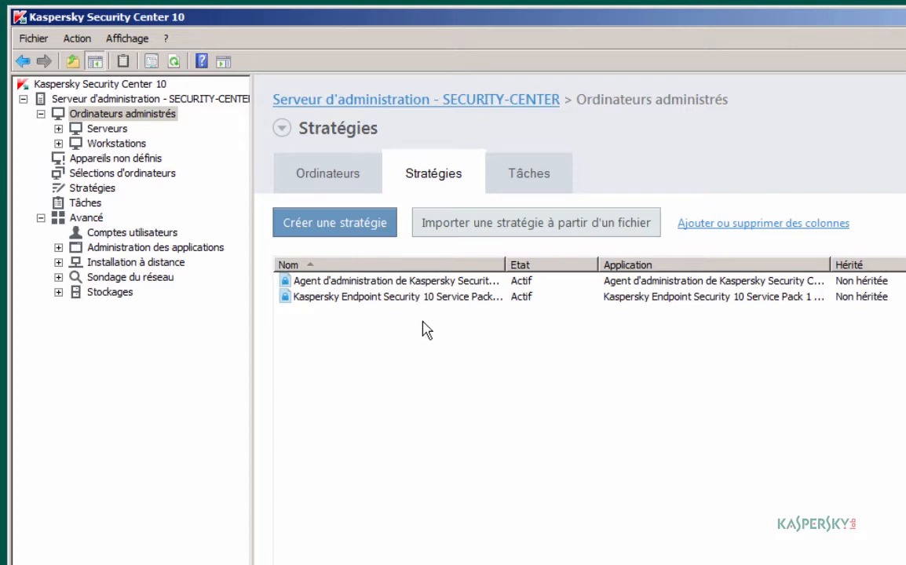
double_click(363, 281)
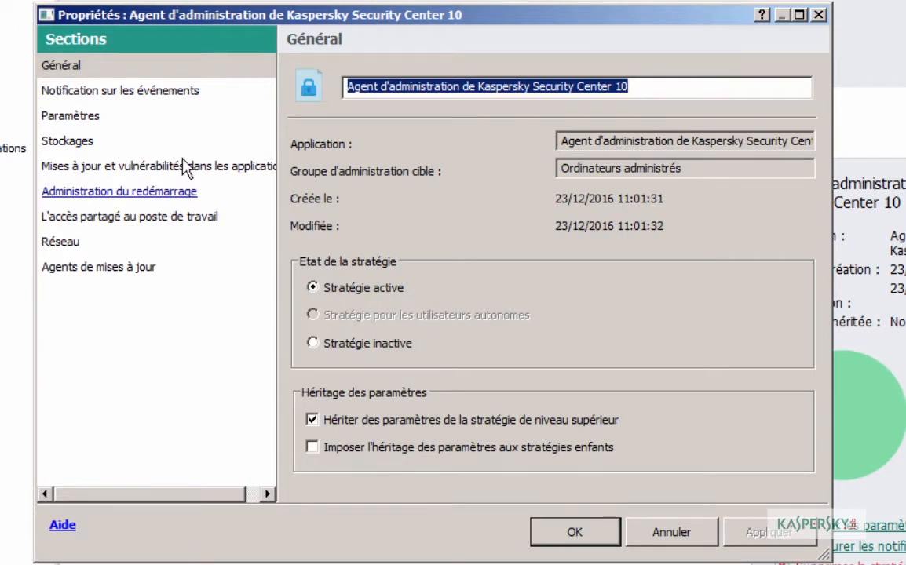
click(88, 118)
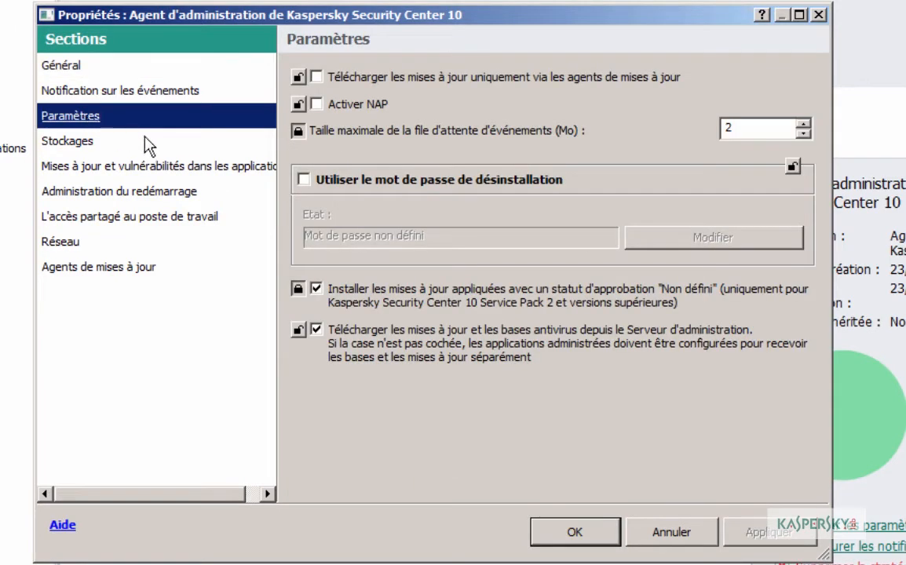
Step: Require an uninstall password, set and confirm the password, and save the agent policy
click(304, 180)
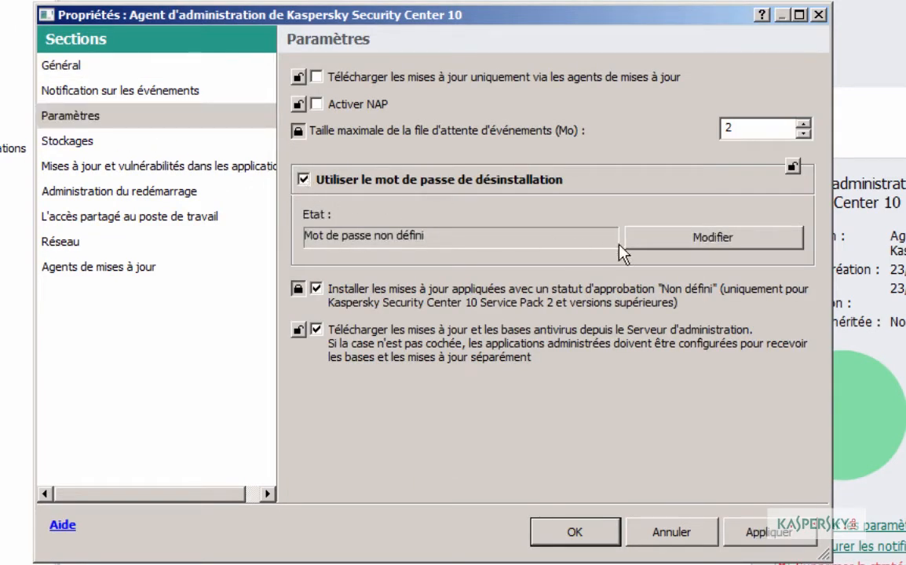
click(667, 240)
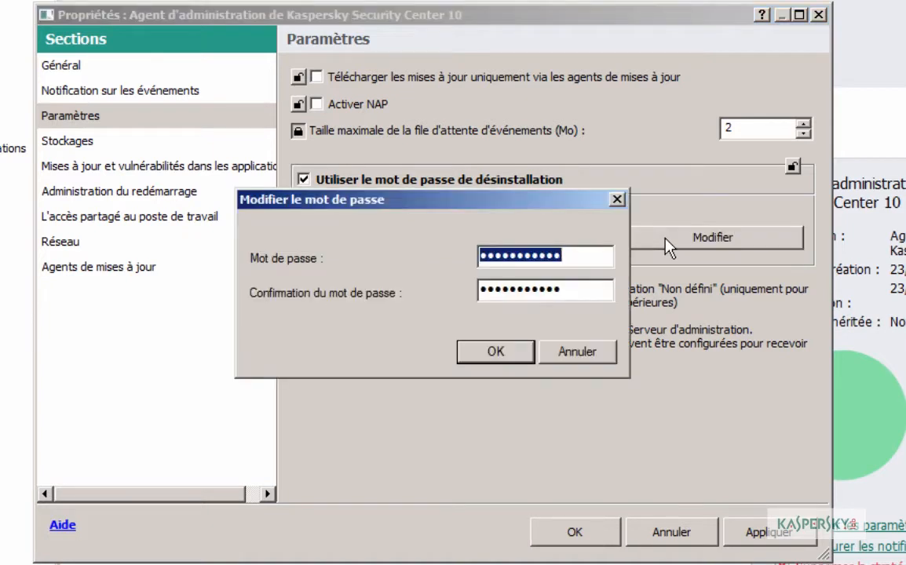
text(a)
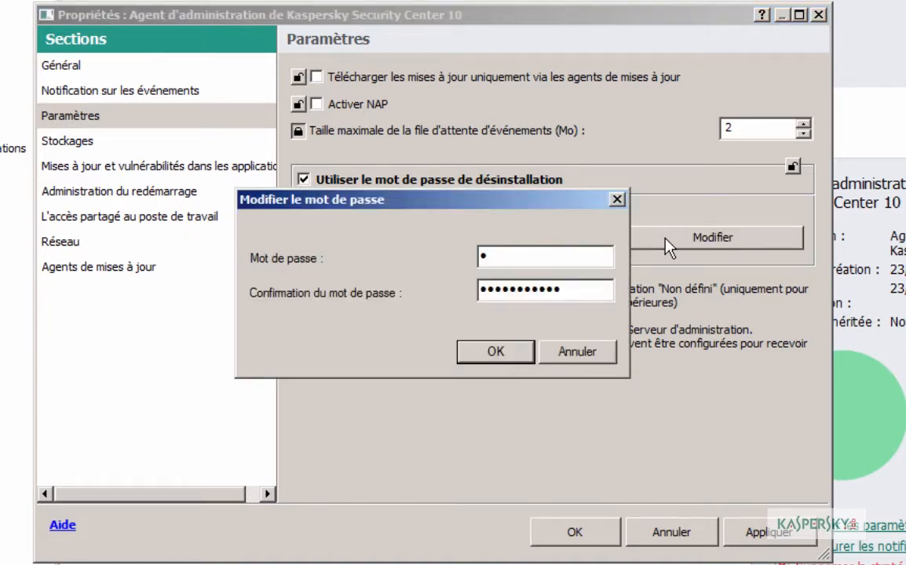
key(BackSpace)
text(•••••••••)
key(Tab)
text(•••••••••)
click(503, 353)
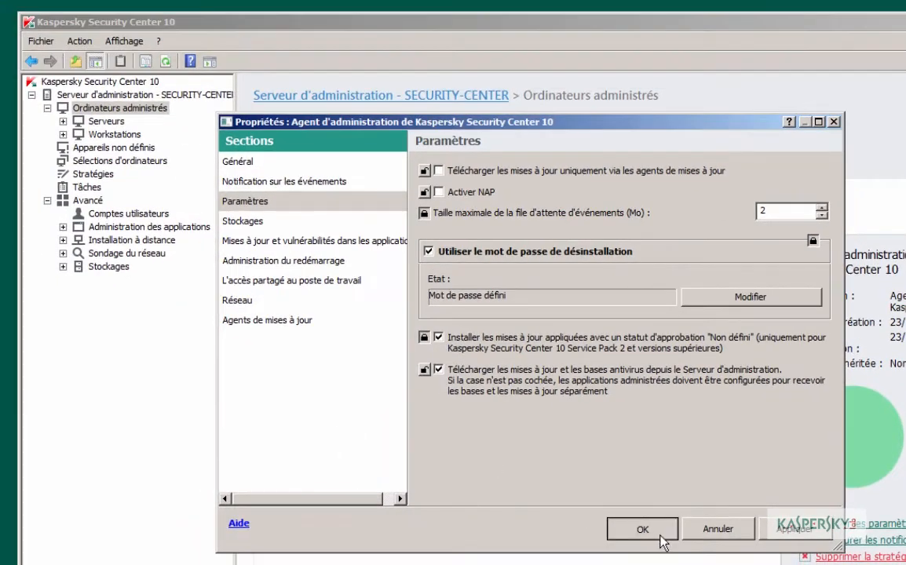
click(660, 537)
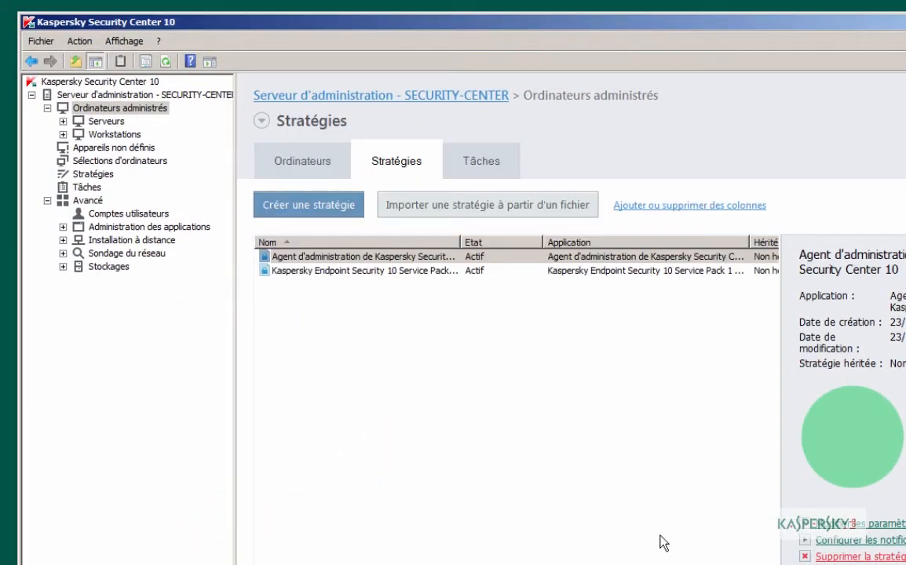
Step: Copy the Serveurs group's Endpoint Security policy and paste it into Workstations
click(364, 273)
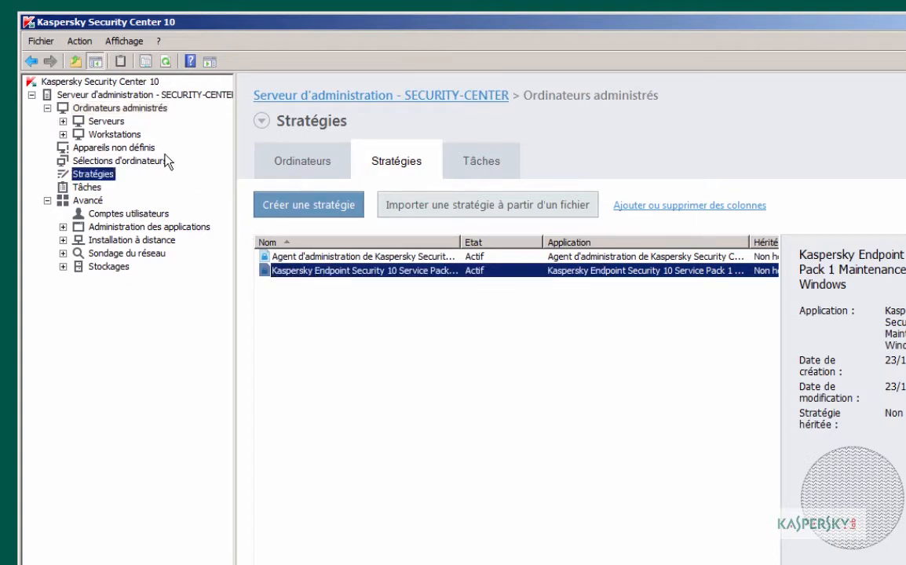
click(116, 124)
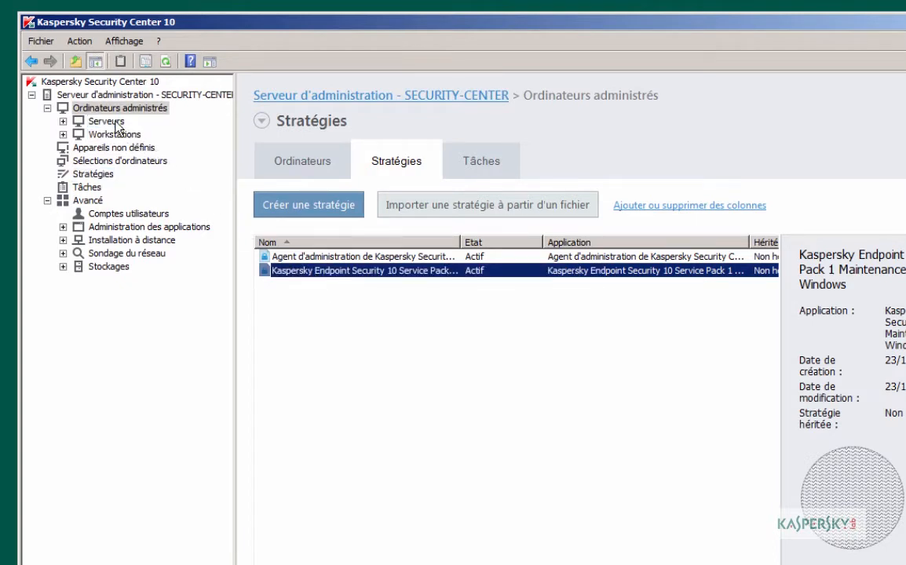
click(106, 121)
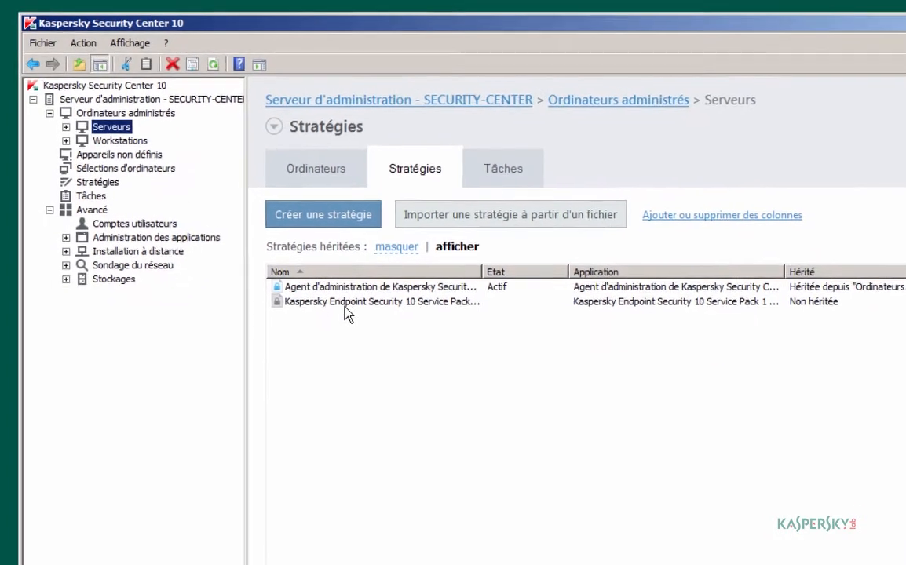
right_click(328, 289)
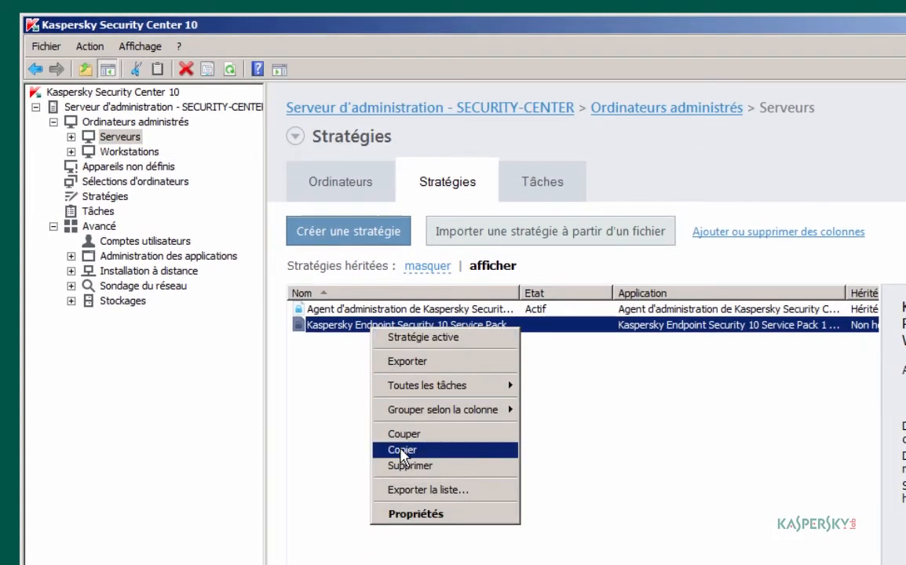
click(367, 450)
click(130, 153)
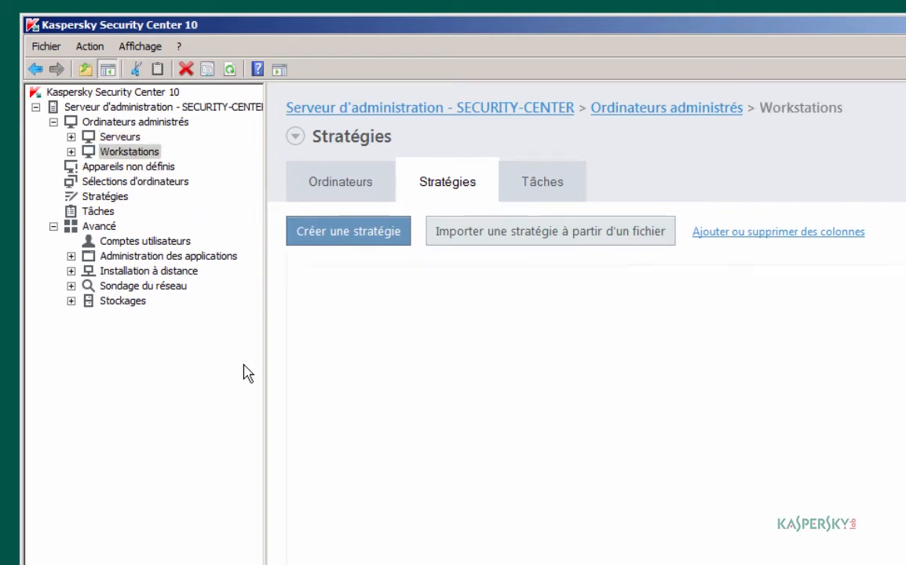
right_click(366, 355)
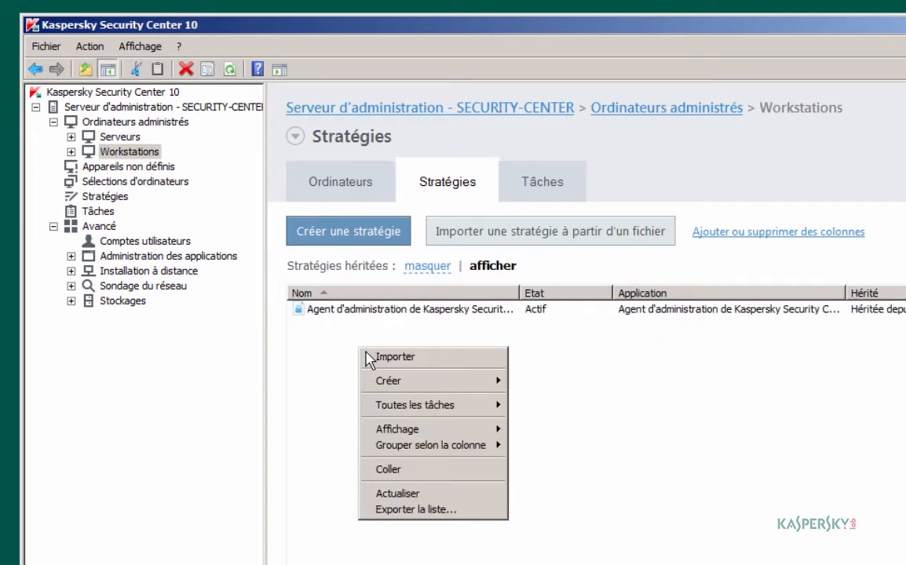
click(385, 469)
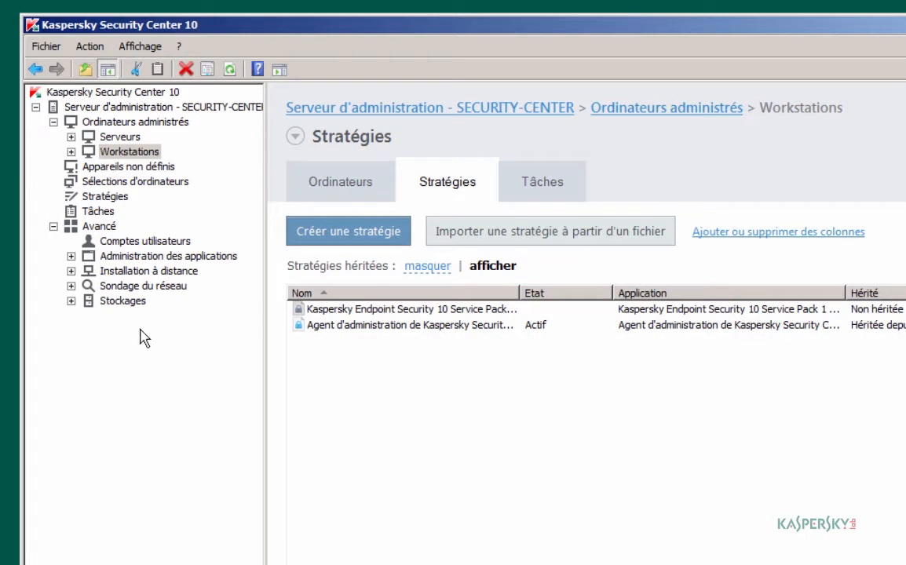
Step: Make the Endpoint Security policies in both Workstations and Serveurs the active policy
right_click(340, 314)
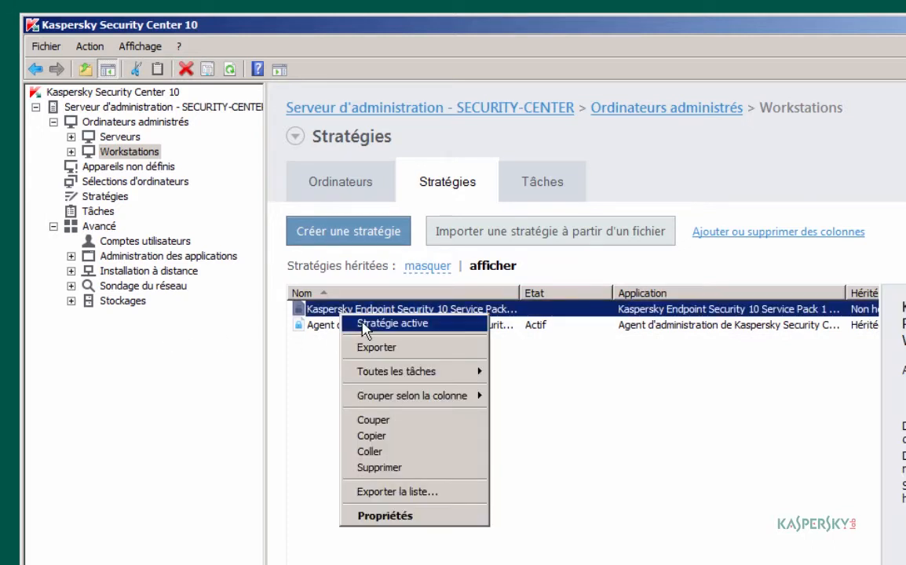
click(364, 325)
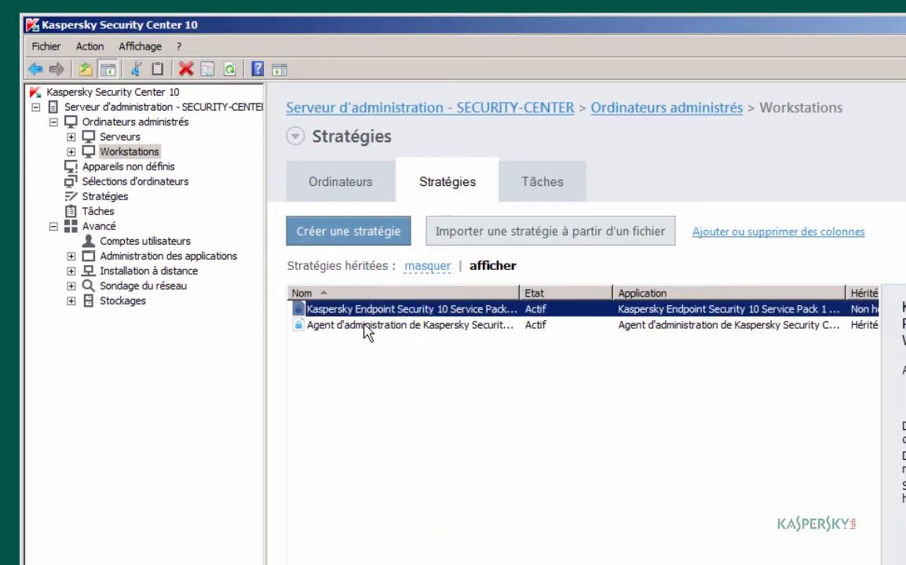
click(116, 137)
right_click(296, 306)
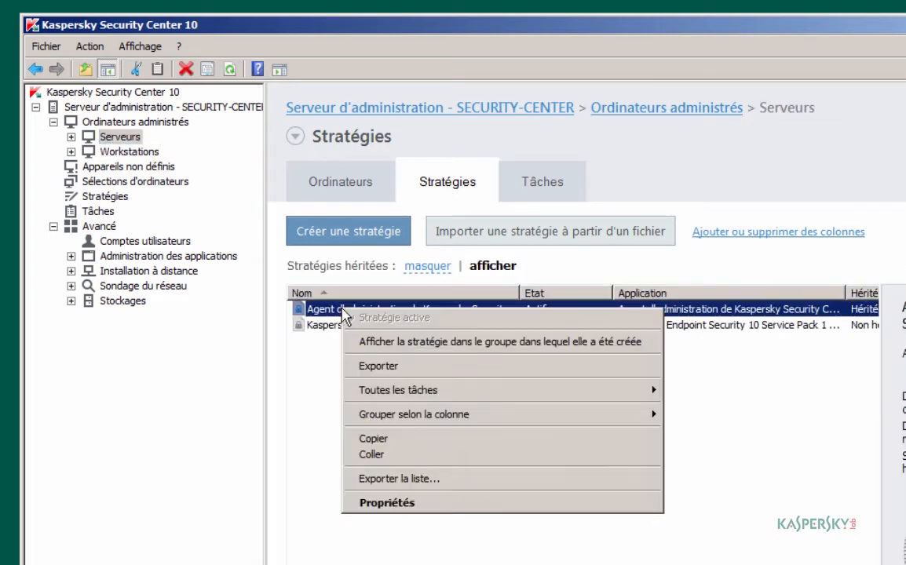
right_click(330, 324)
click(337, 331)
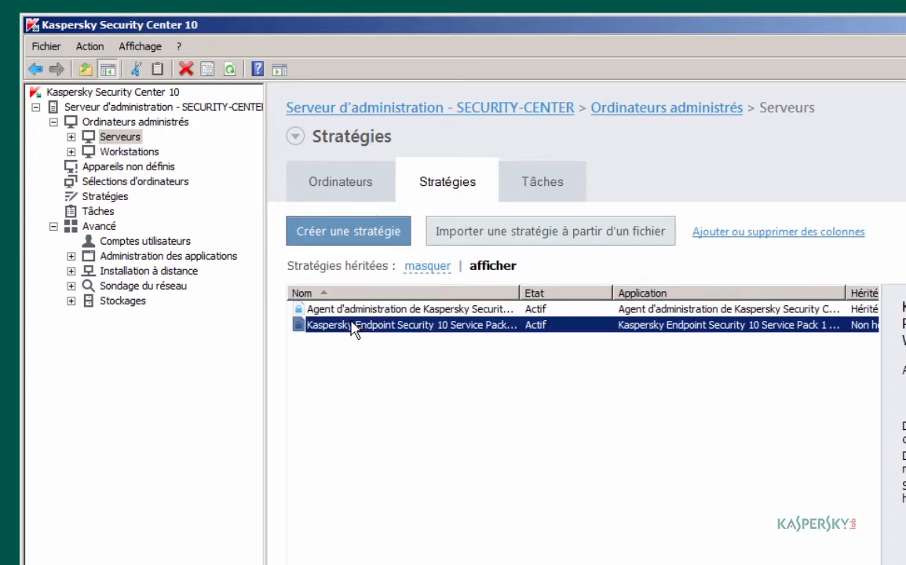
Step: Name the Endpoint policy 'MR2 Serveurs', stop parent-policy inheritance, and show Paramètres généraux
double_click(351, 328)
click(562, 206)
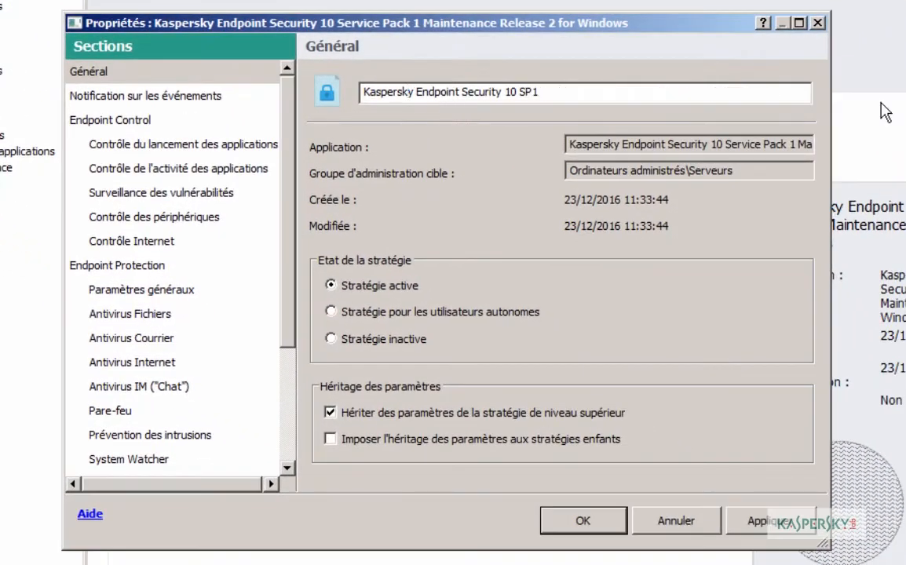
text(MR2 Serveurs)
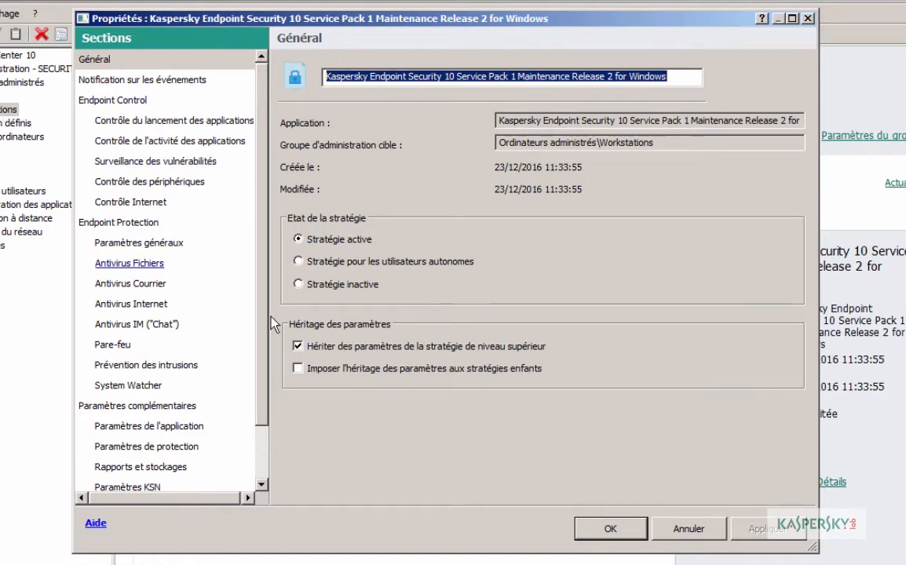
click(298, 351)
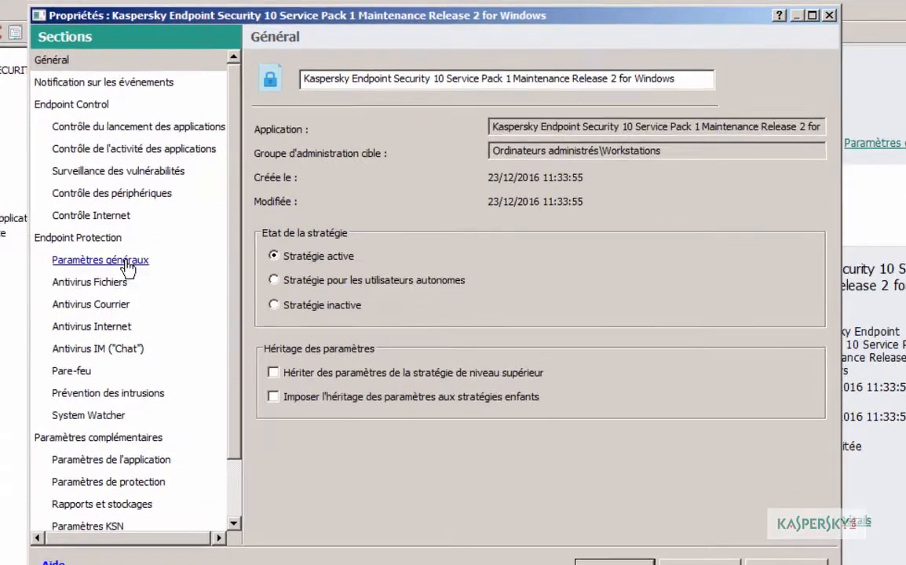
click(124, 261)
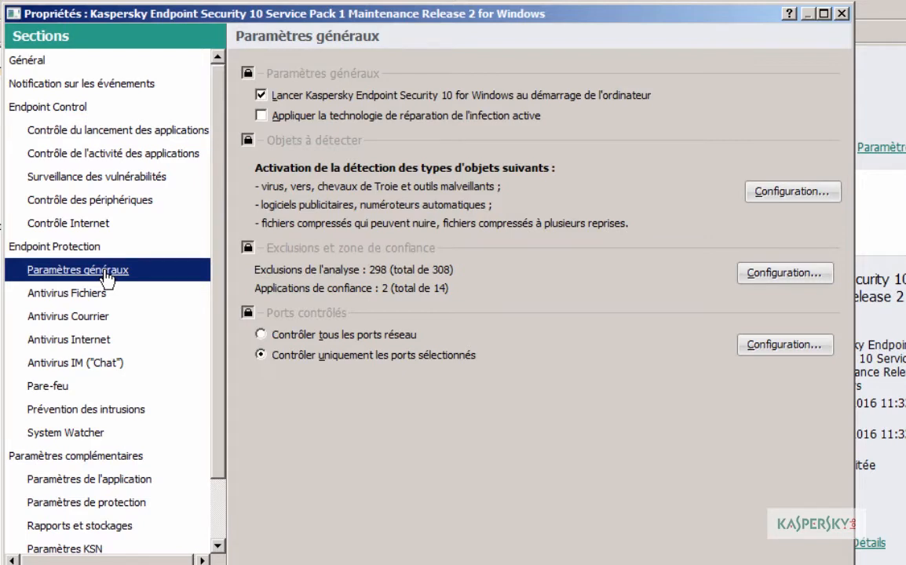
Step: Add a trust-zone scan exclusion for the folder C:\MaBase\ applying to any protection module
click(761, 275)
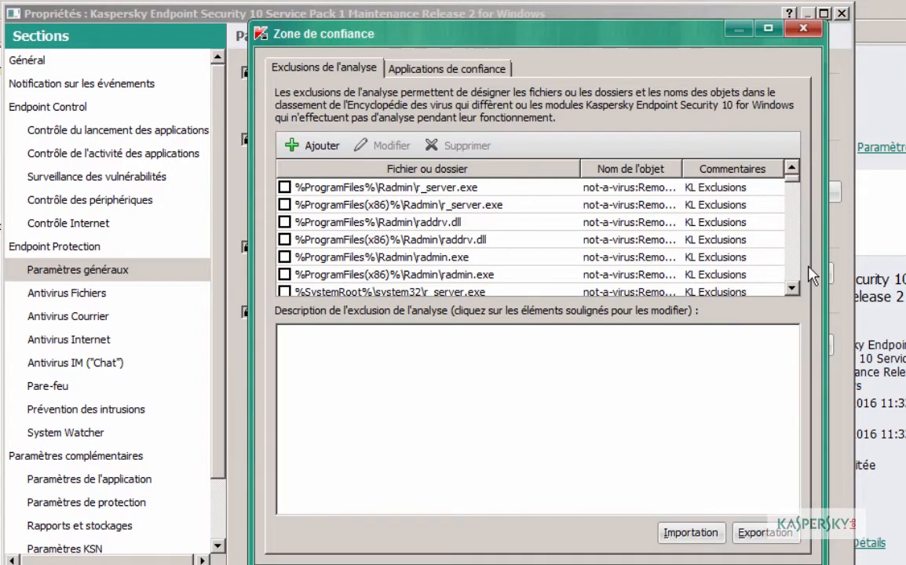
click(313, 148)
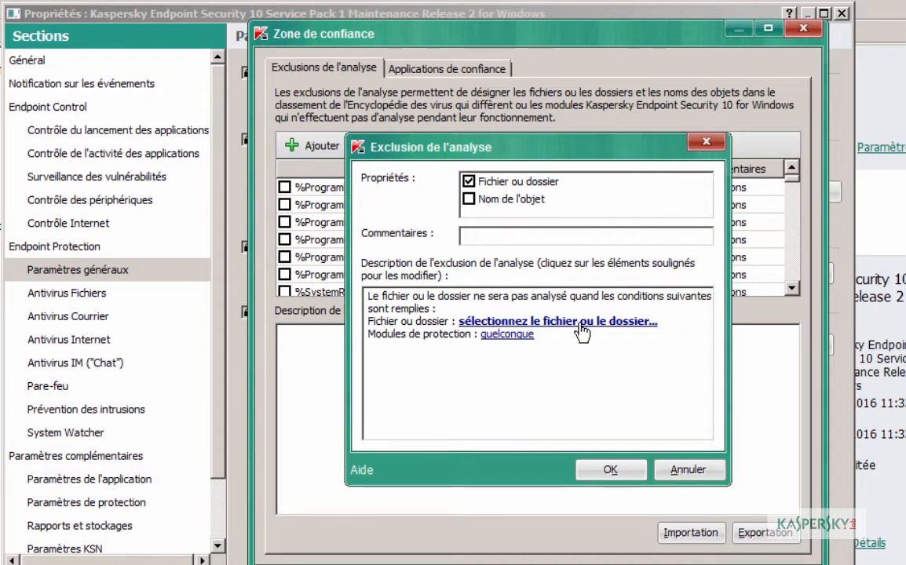
click(526, 321)
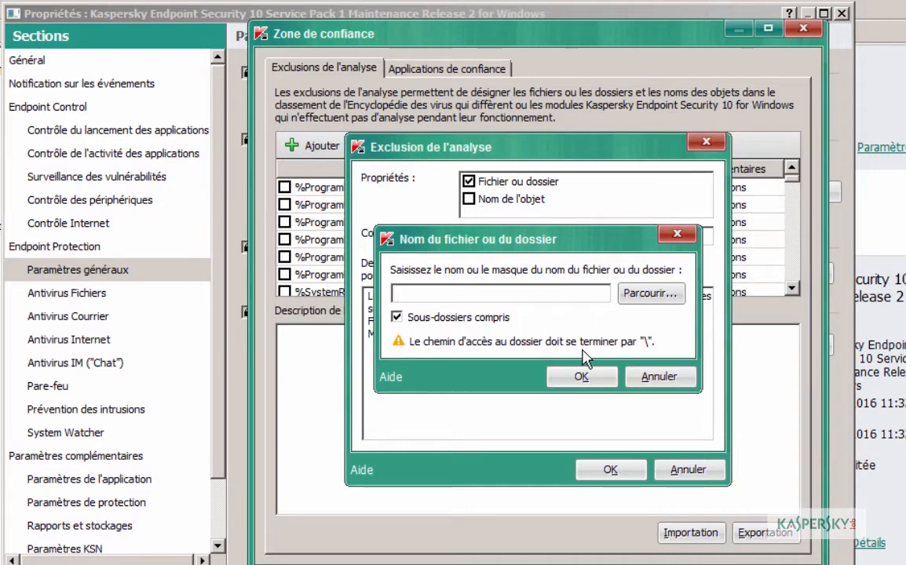
text(C:\MaBase\)
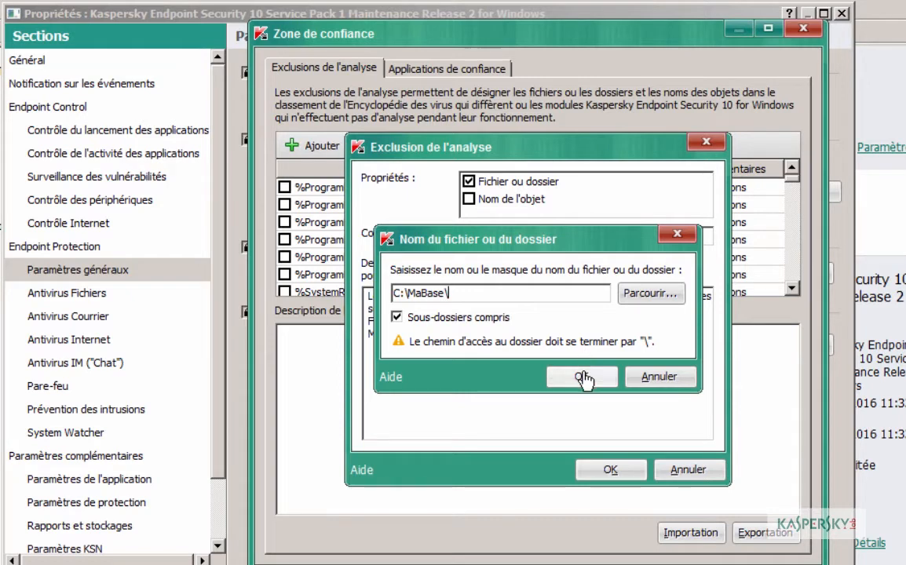
click(581, 377)
click(504, 334)
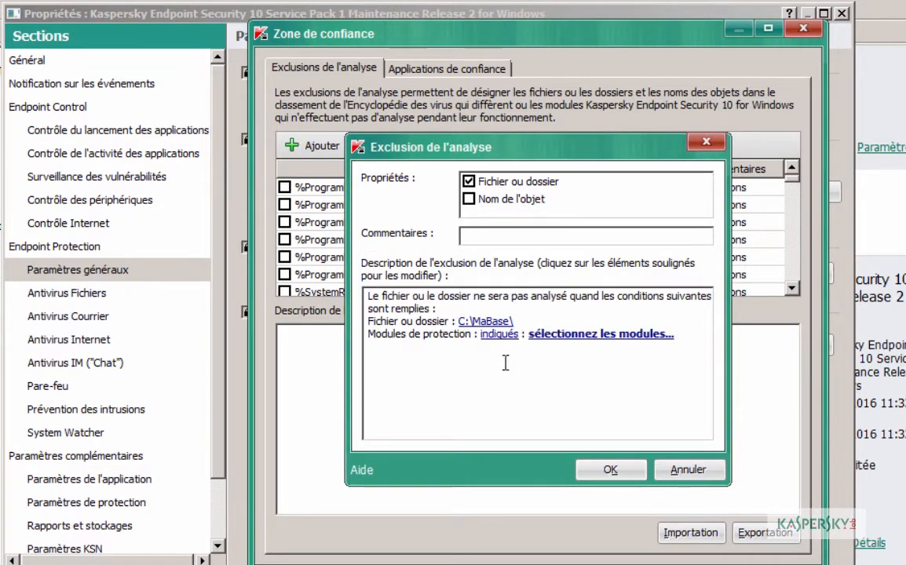
click(531, 333)
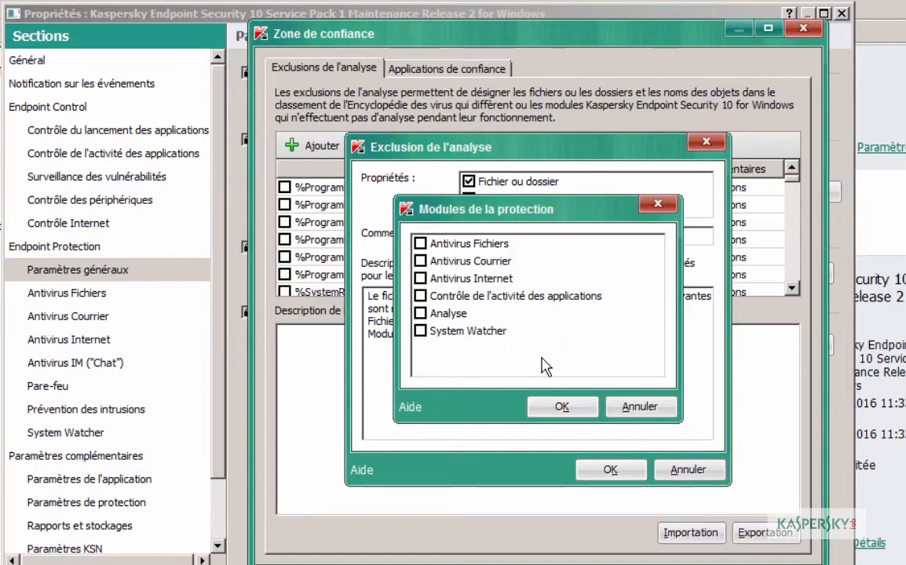
click(639, 407)
click(505, 335)
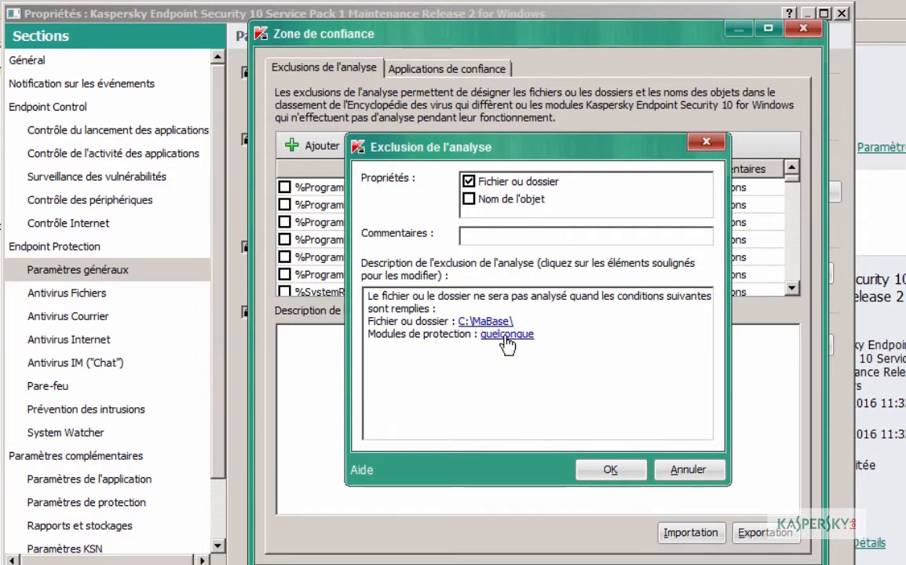
click(609, 470)
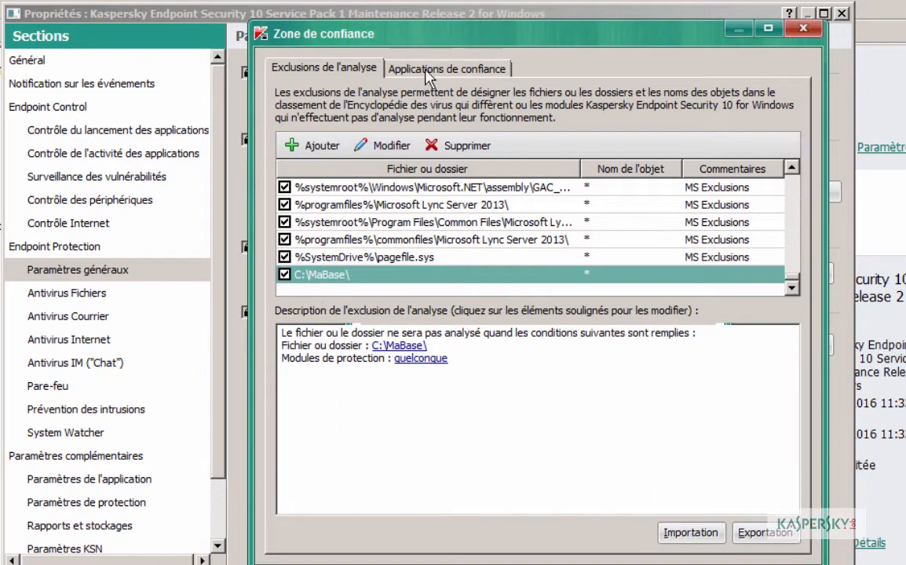
click(387, 71)
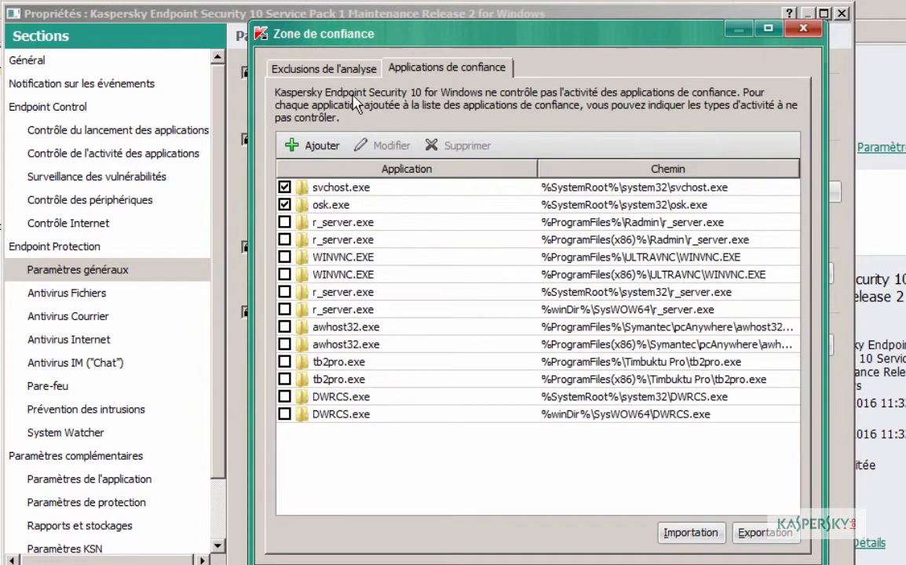
Step: Trust C:\MaBase\mabase.exe with all exclusion options ticked and save the trust zone settings
click(311, 148)
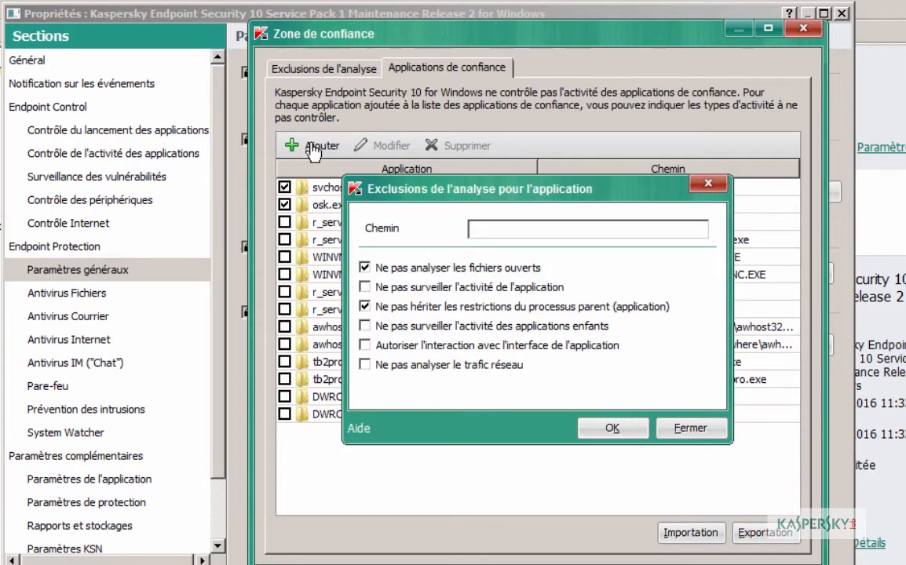
text(C:\)
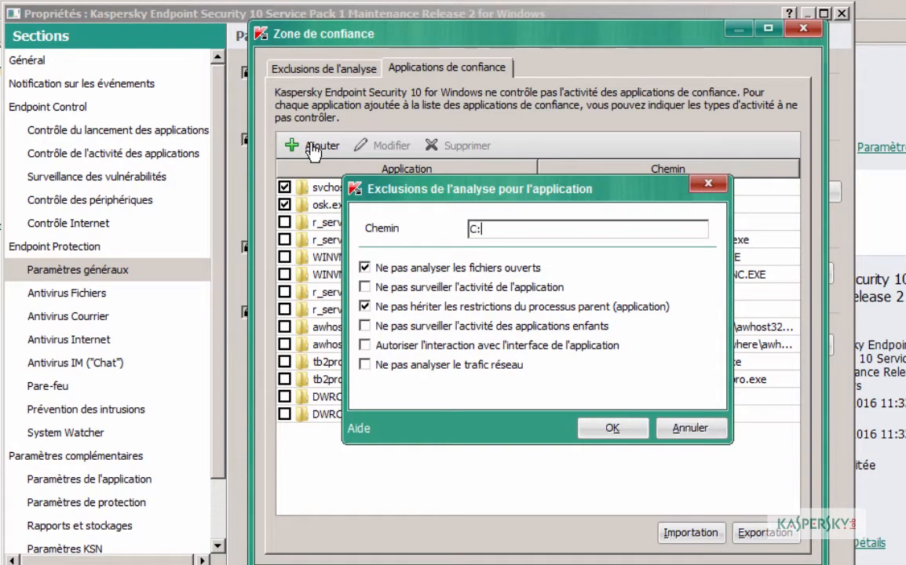
text(MaBase\)
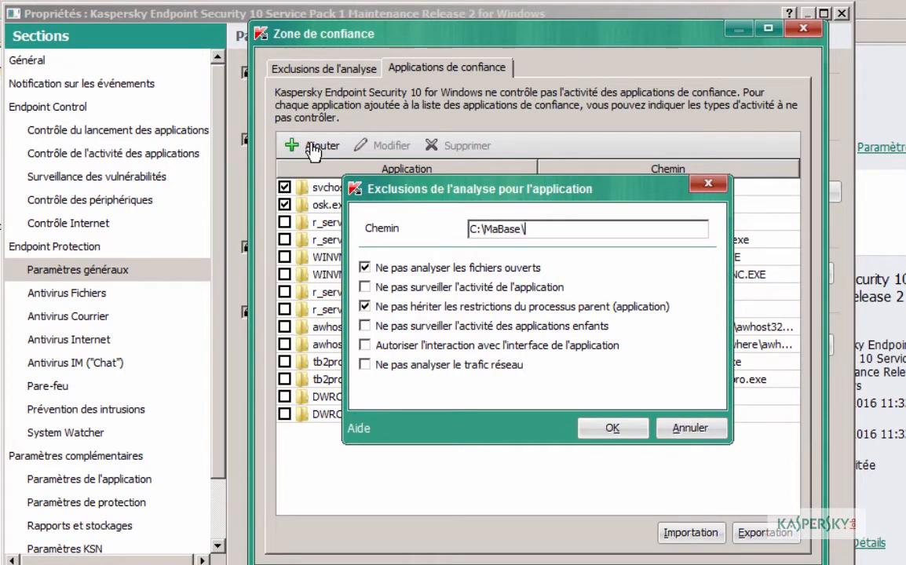
text(mabase.exe)
click(364, 288)
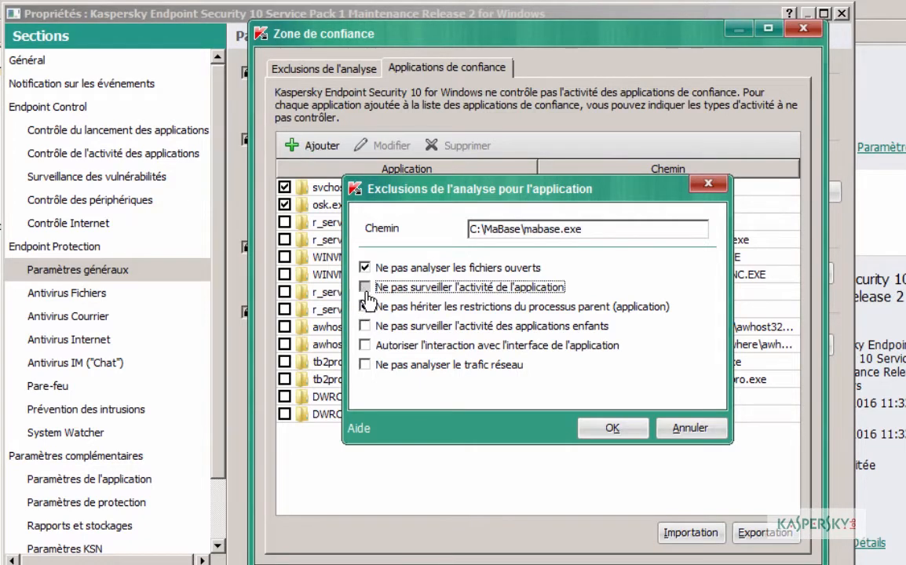
click(366, 328)
click(366, 346)
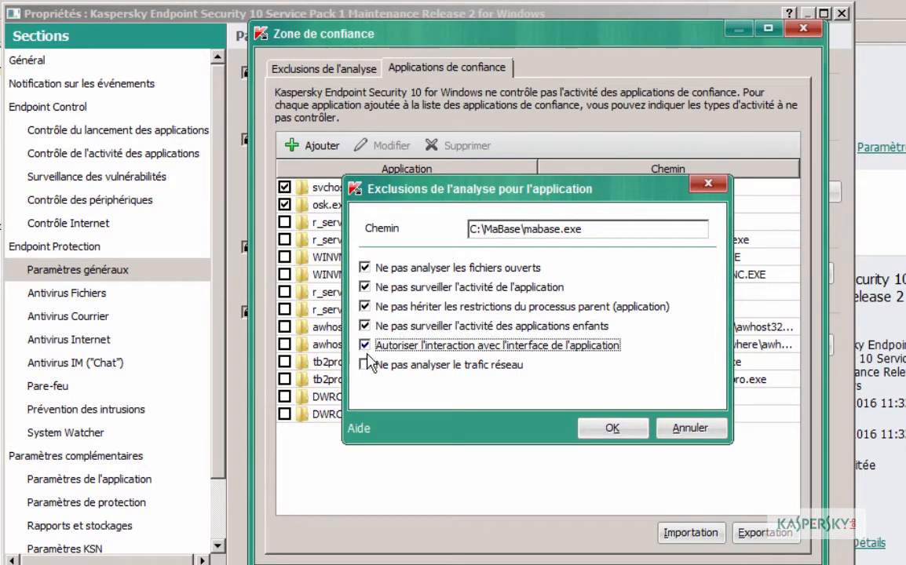
click(366, 367)
click(611, 535)
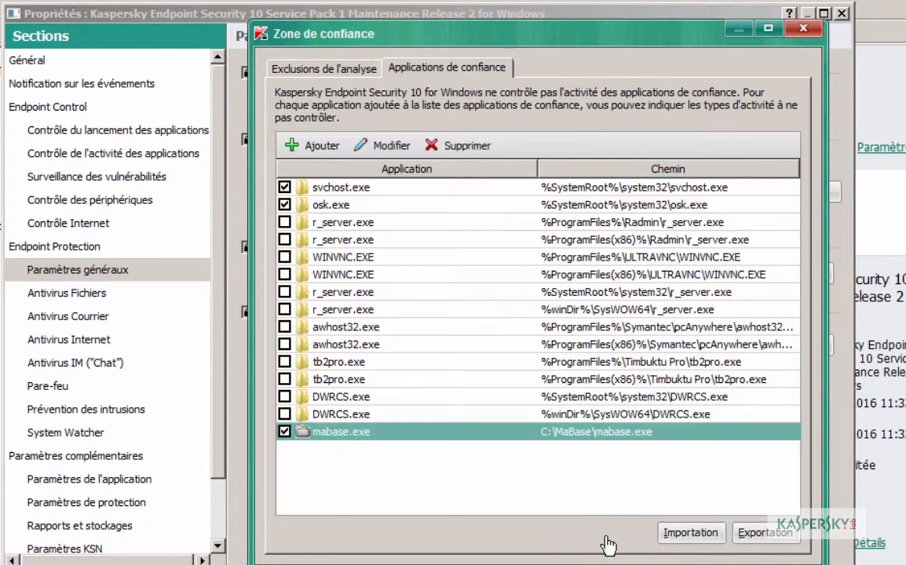
click(336, 76)
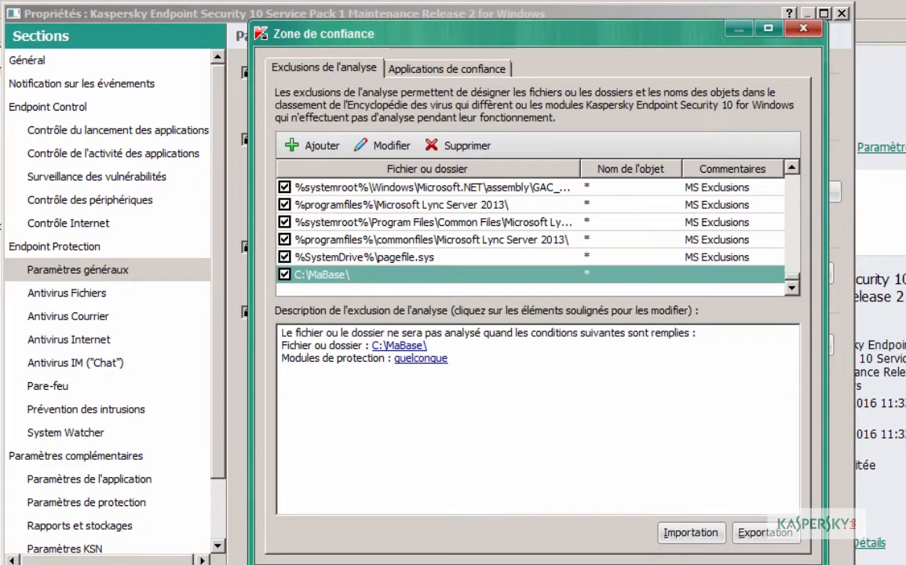
click(501, 562)
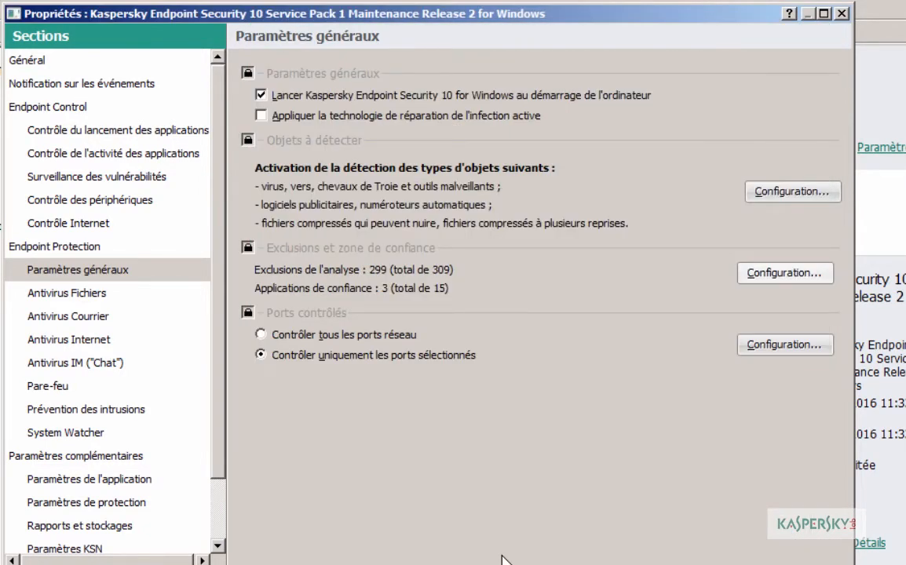
Step: Stop File Antivirus from protecting all network drives, leaving its security level at Autre
click(65, 298)
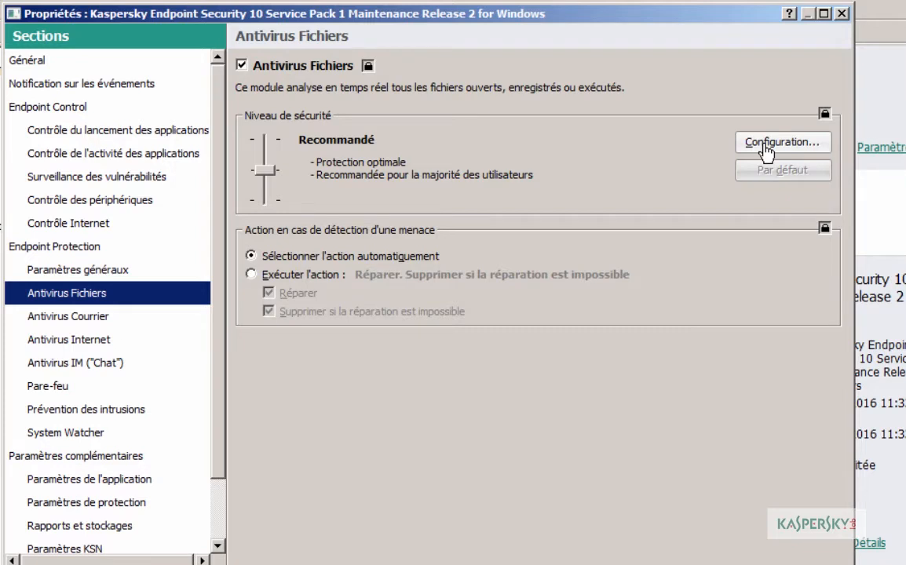
click(765, 150)
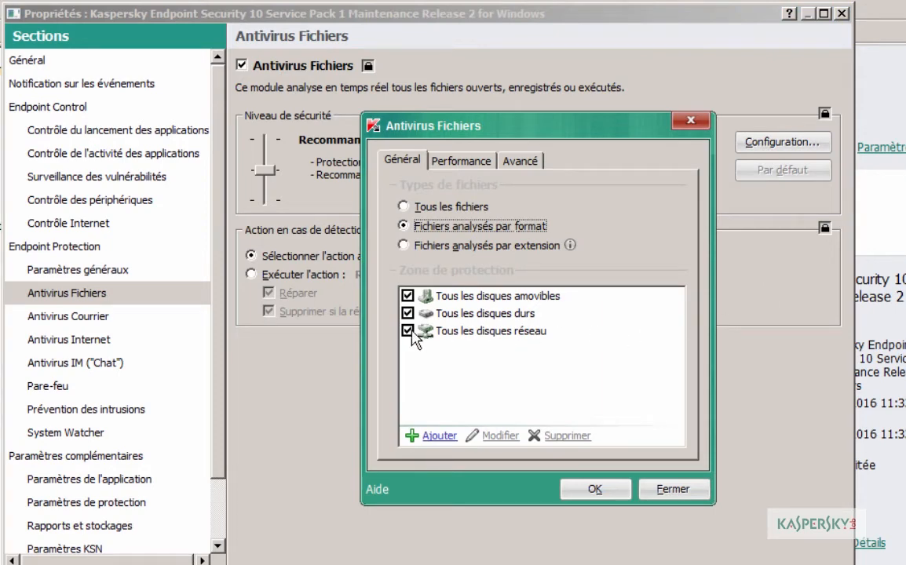
click(408, 330)
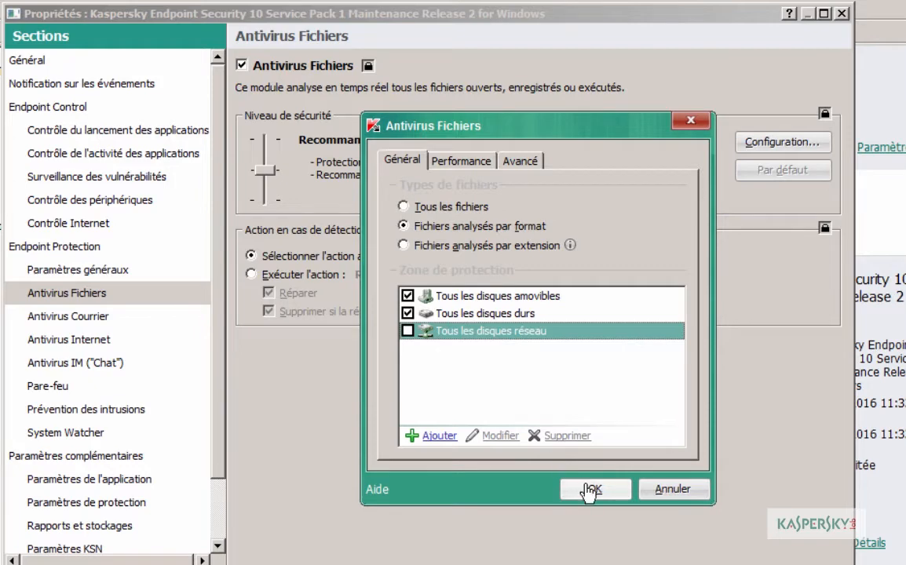
click(587, 491)
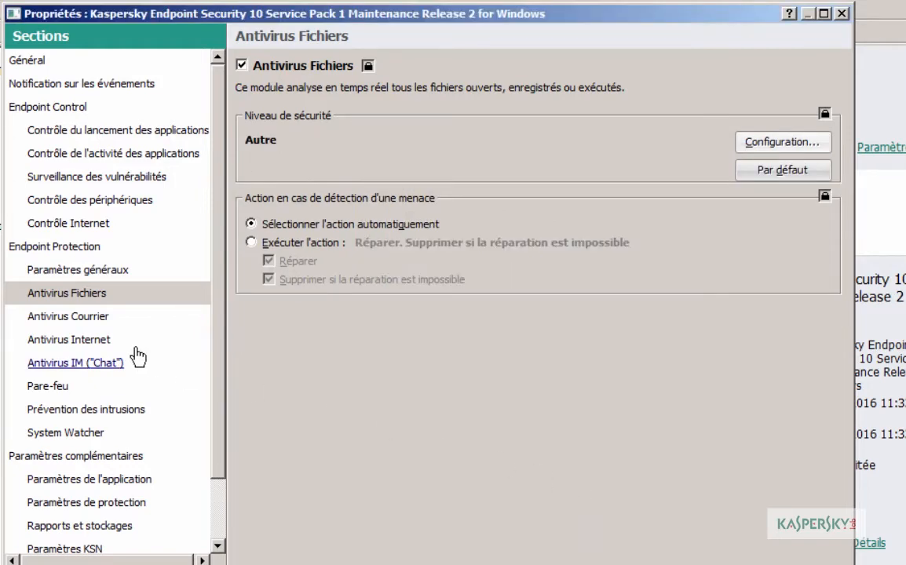
click(98, 317)
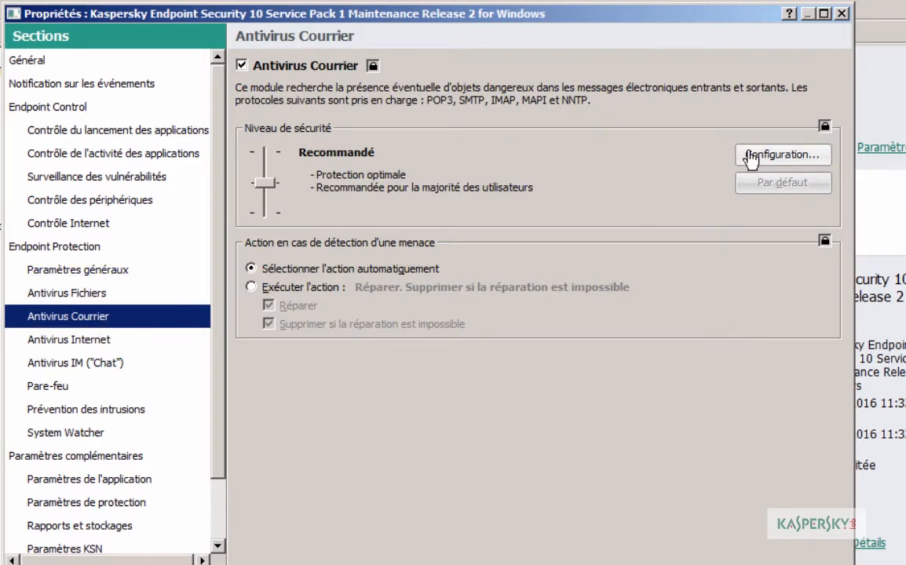
Step: Make Mail Antivirus delete attachments, filtering *.asp, *.bin, *.chm, *.cla, *.cpl and *.dll
click(750, 157)
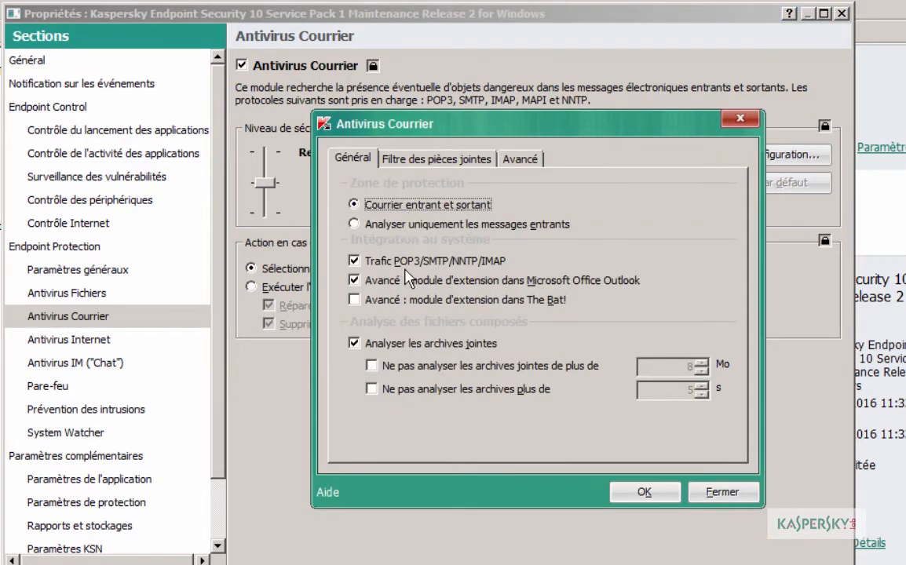
click(370, 157)
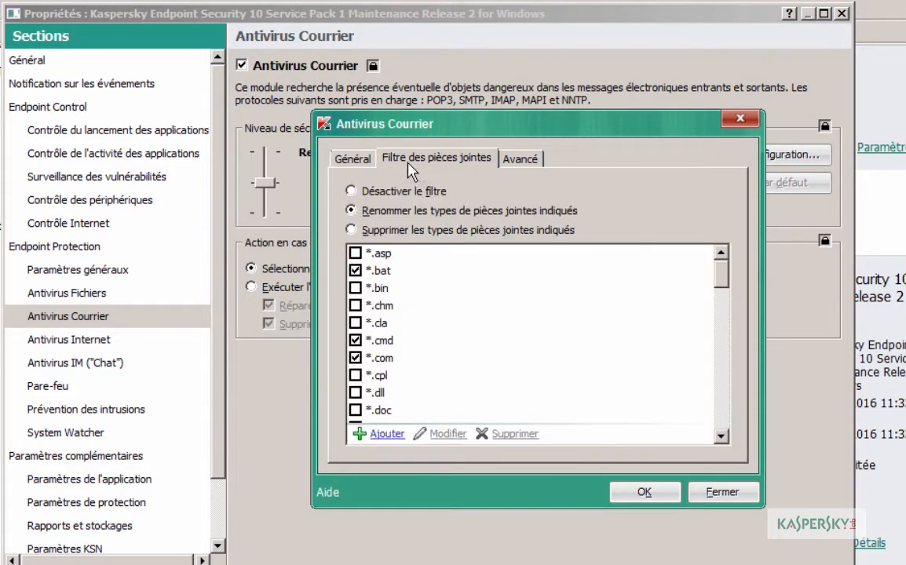
click(351, 230)
click(355, 253)
click(355, 288)
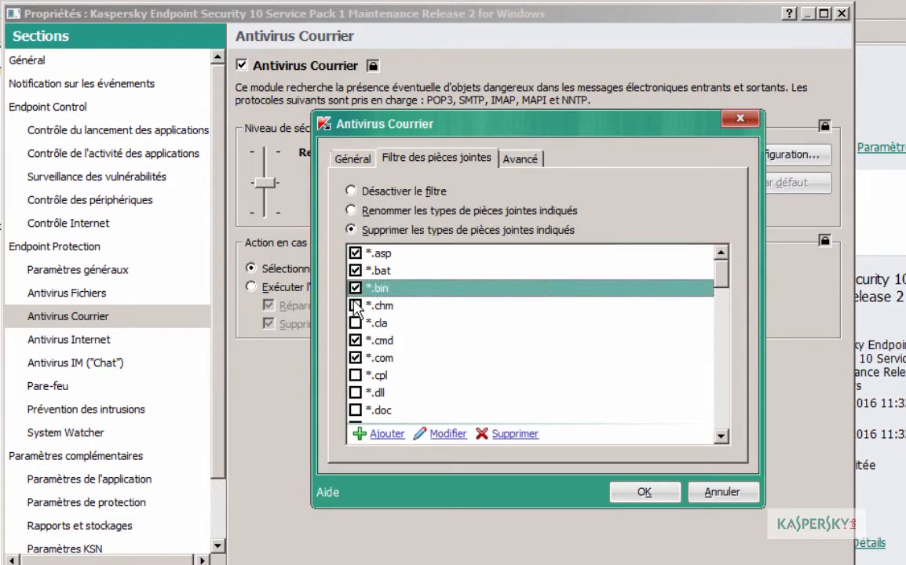
click(355, 305)
click(355, 323)
click(355, 375)
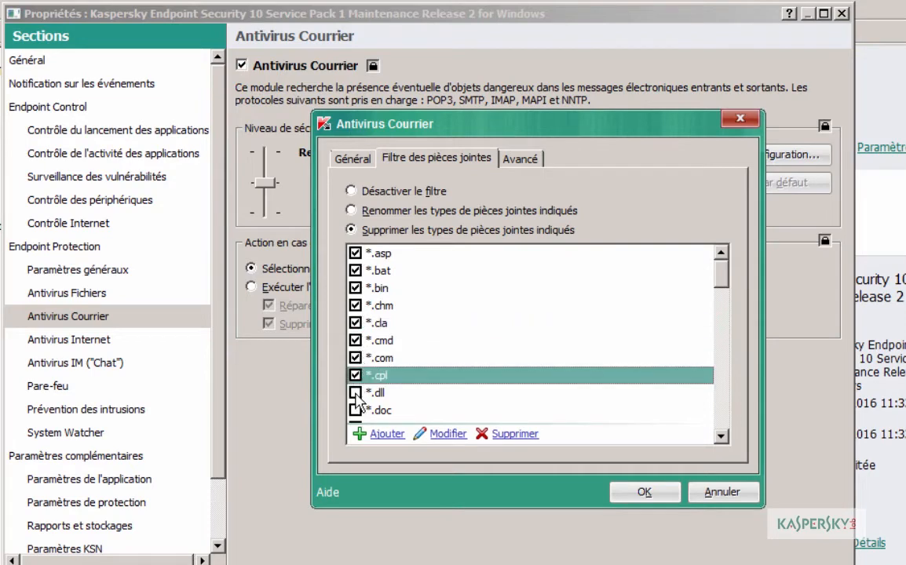
click(355, 393)
drag(722, 285, 728, 266)
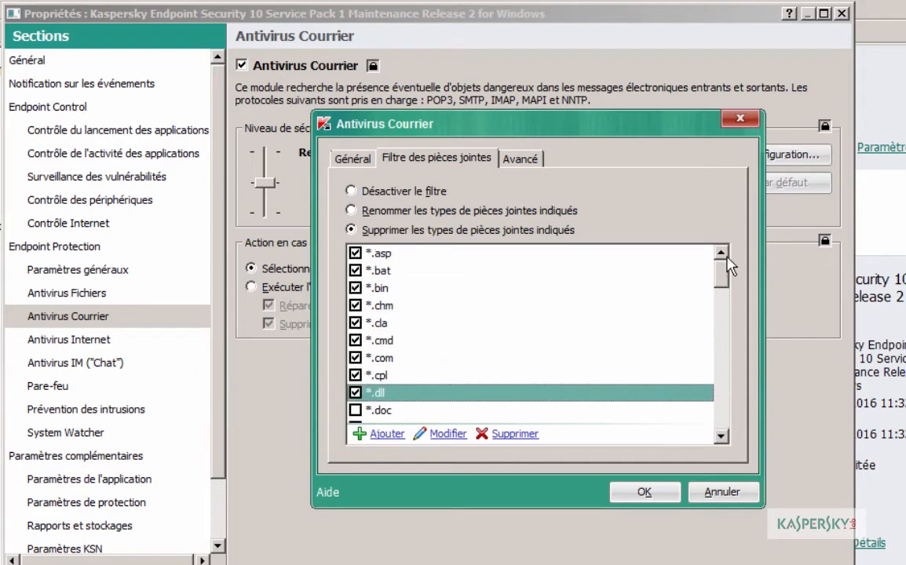
Step: Add the *.cab mask to the attachment filter and save the Mail Antivirus settings
click(377, 435)
text(*.)
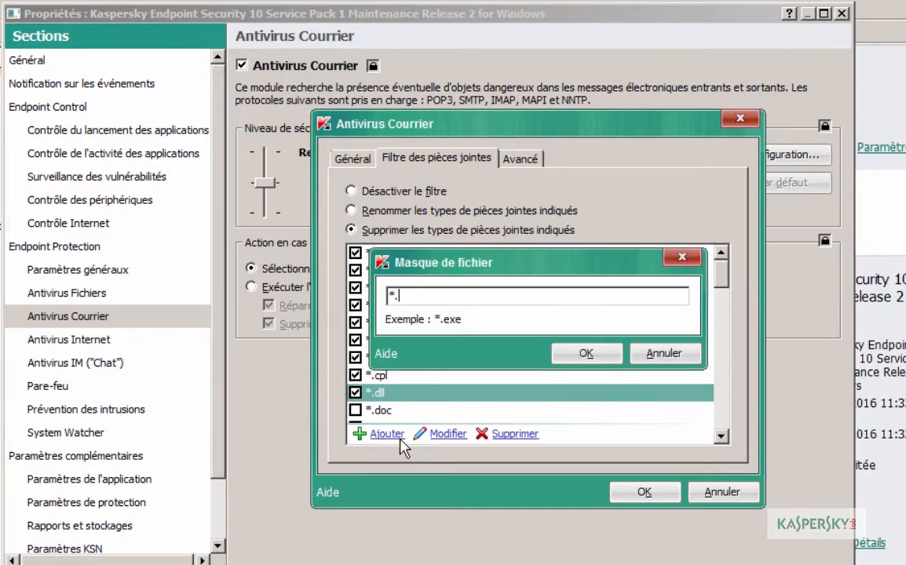
text(cab)
click(588, 354)
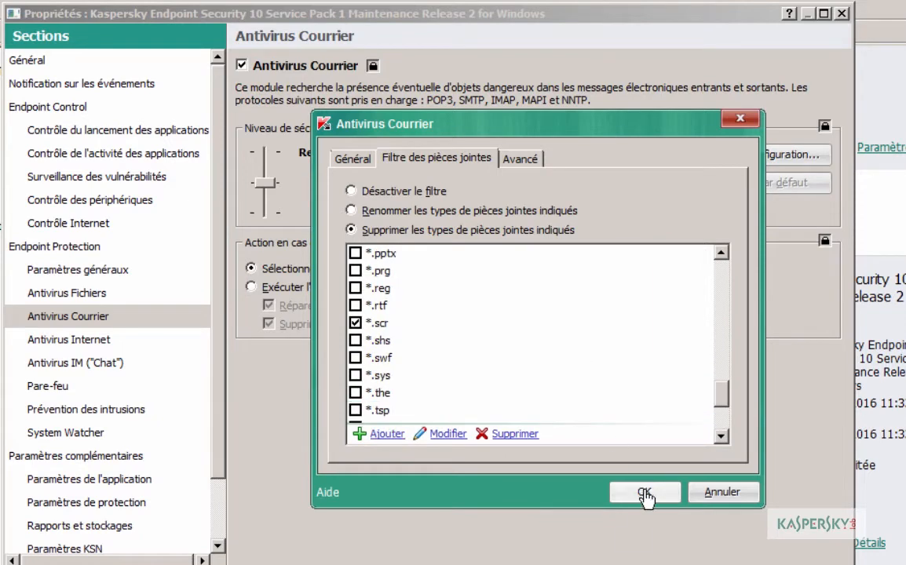
click(643, 493)
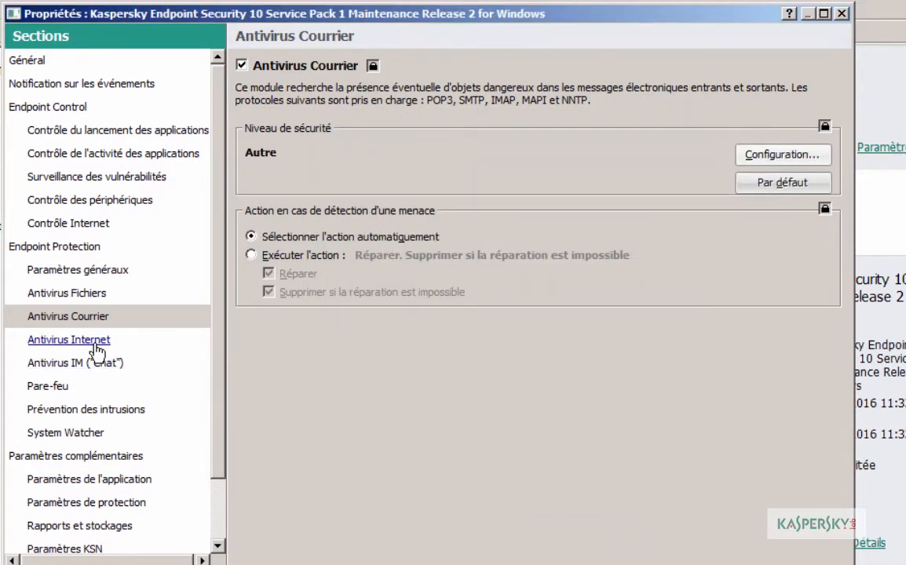
click(97, 348)
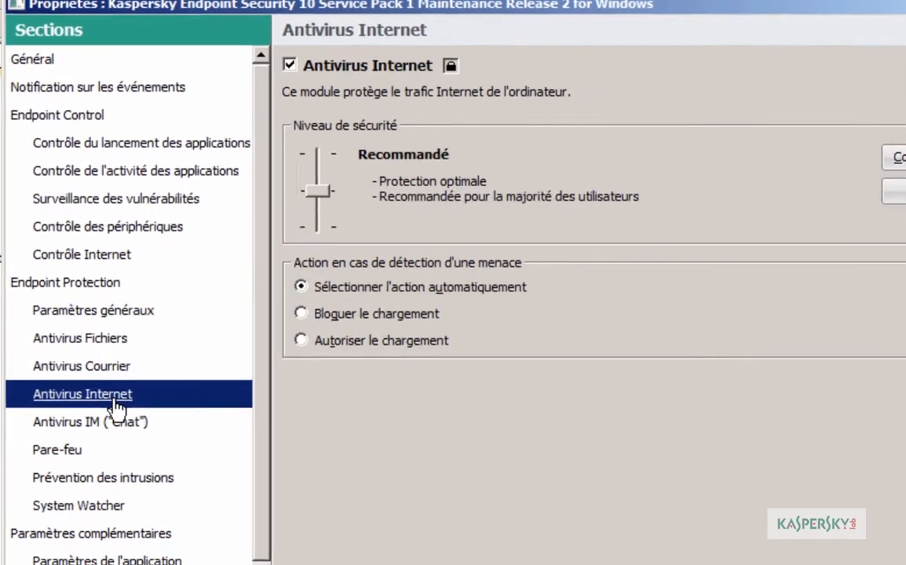
Step: Keep Antivirus Internet enabled and switch off the Antivirus IM (Chat) module
click(299, 66)
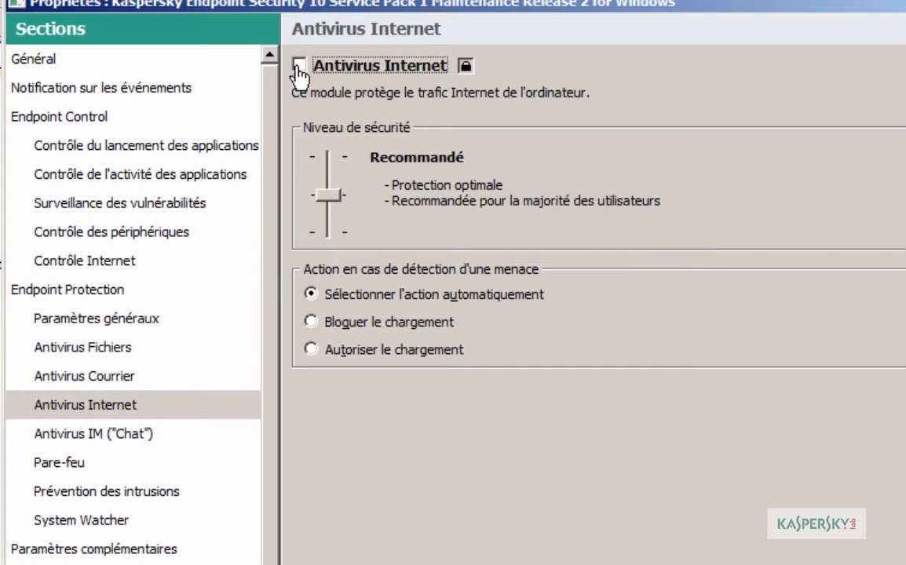
click(299, 66)
click(299, 66)
click(99, 436)
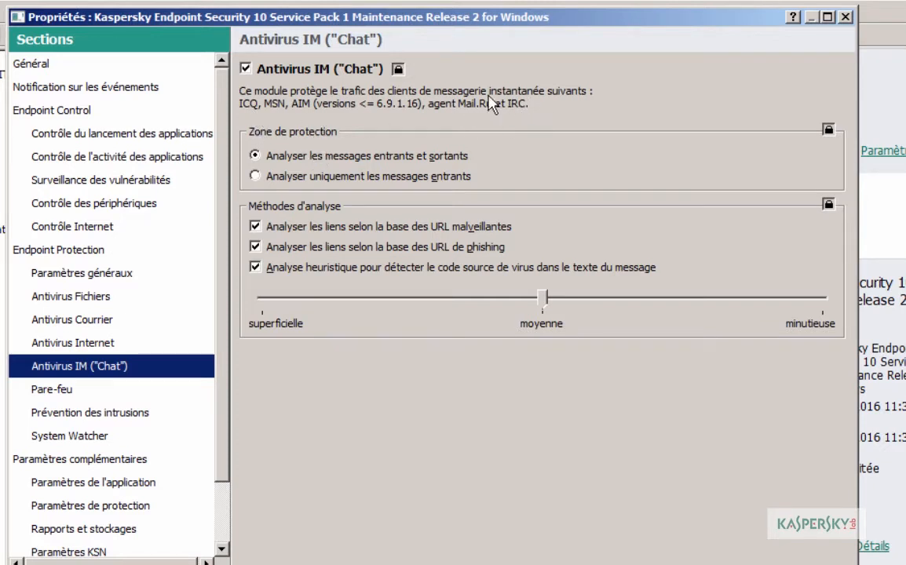
click(246, 70)
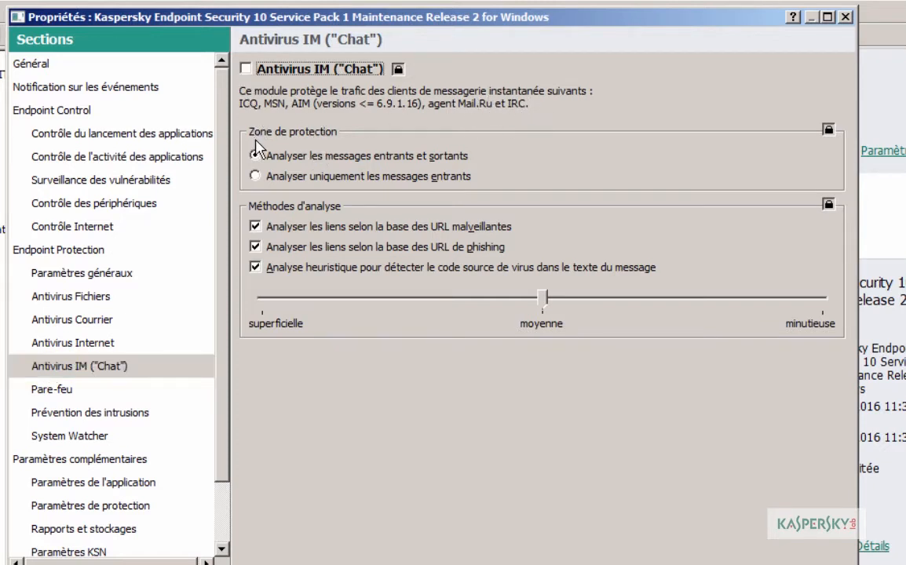
click(55, 390)
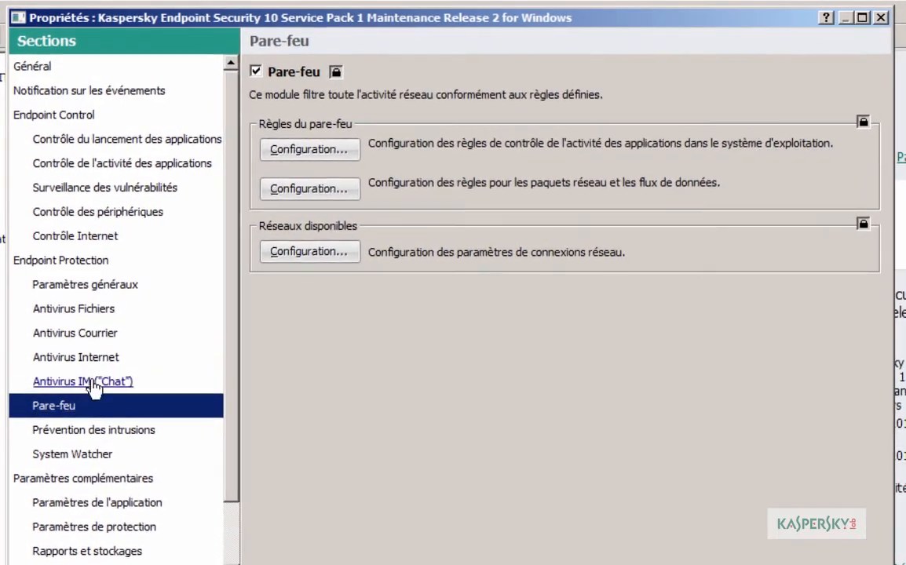
Step: Review the available networks configuration, then return to the System Watcher settings via Antivirus Fichiers
click(300, 255)
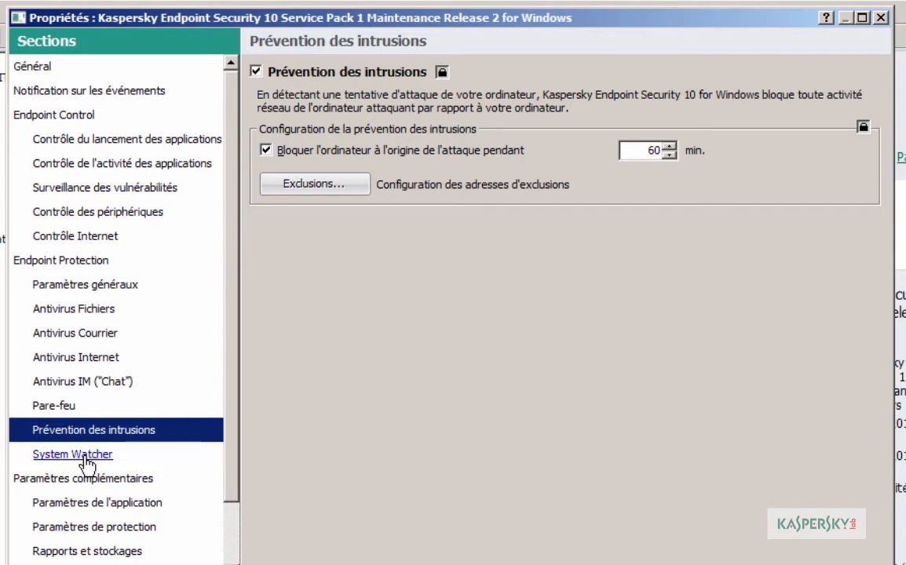
click(86, 464)
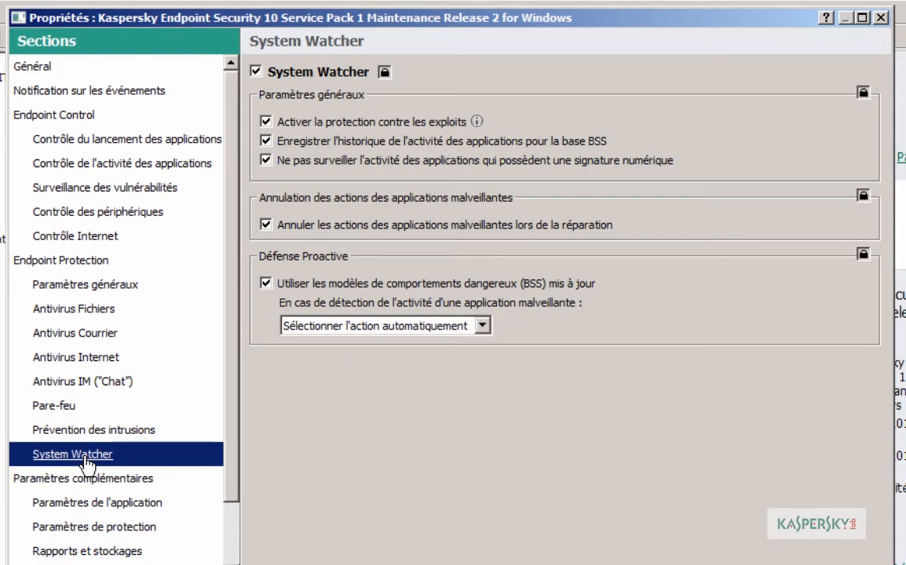
click(96, 311)
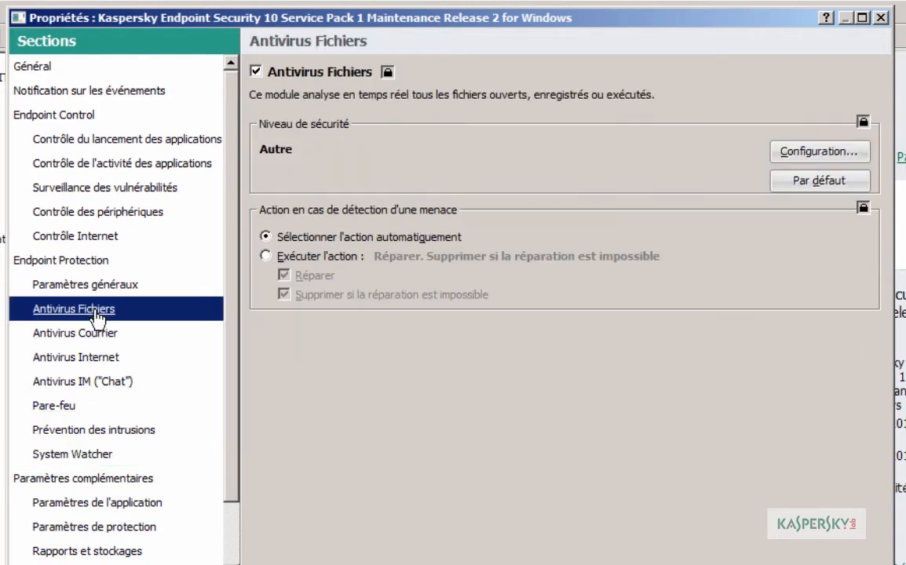
click(83, 457)
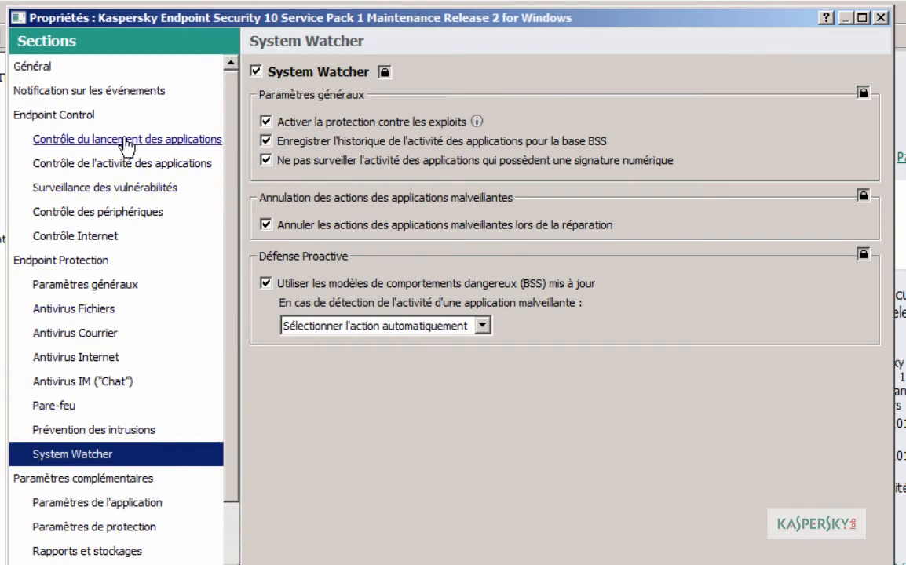
Step: Browse Contrôle de l'activité des applications and Contrôle du lancement, ending on Surveillance des vulnérabilités
click(106, 165)
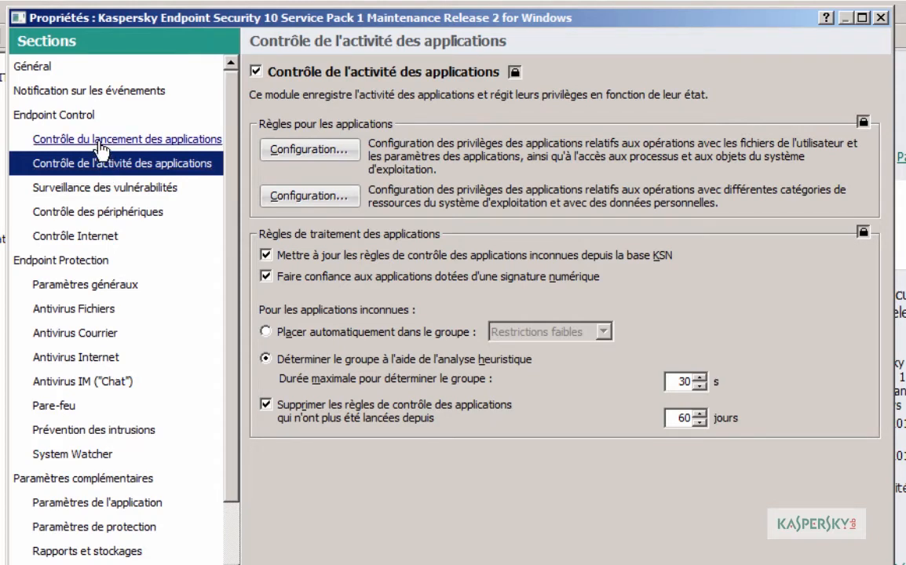
click(100, 146)
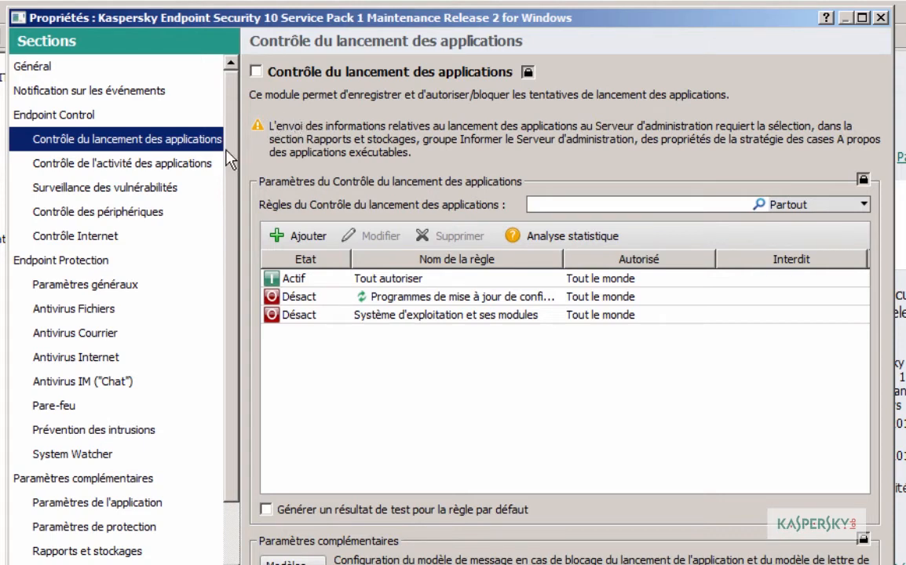
click(131, 199)
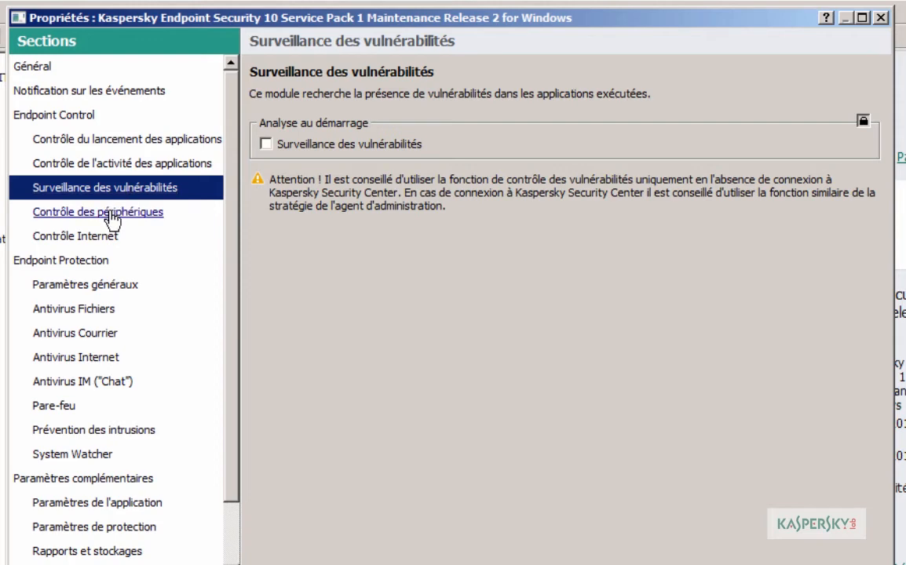
Step: In Contrôle des périphériques, inspect Disques amovibles access choices without changing them
click(114, 214)
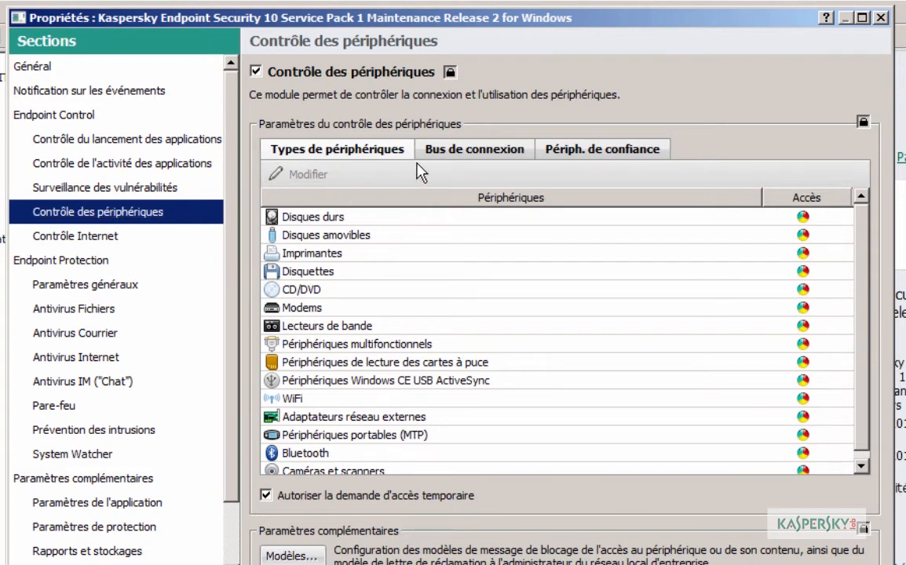
click(357, 236)
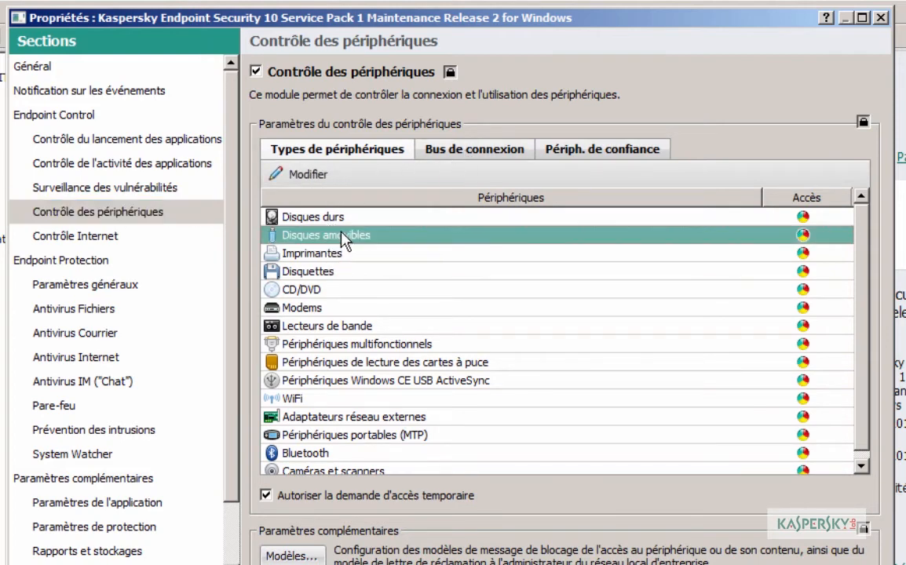
click(802, 235)
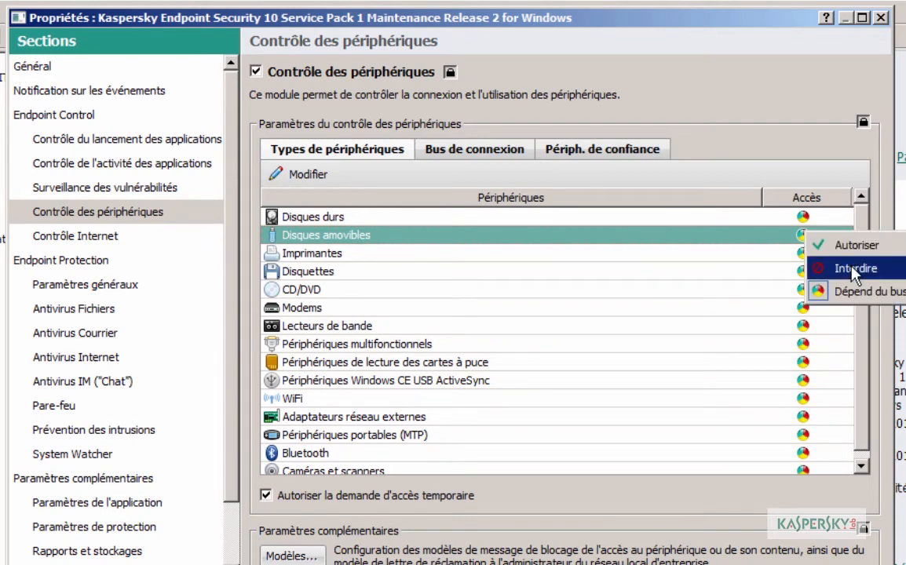
click(682, 126)
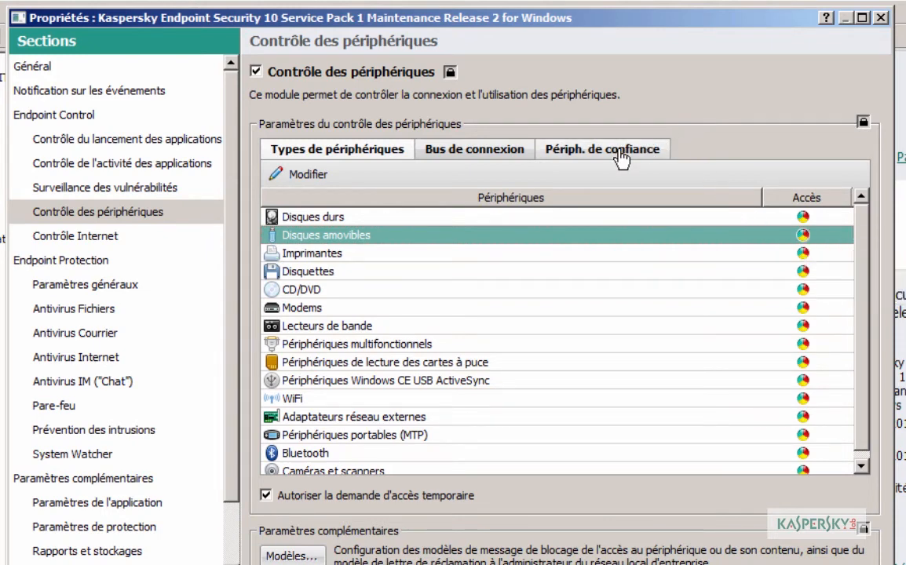
Step: Start adding trusted devices by model, filtered to Disques amovibles
click(621, 158)
click(306, 174)
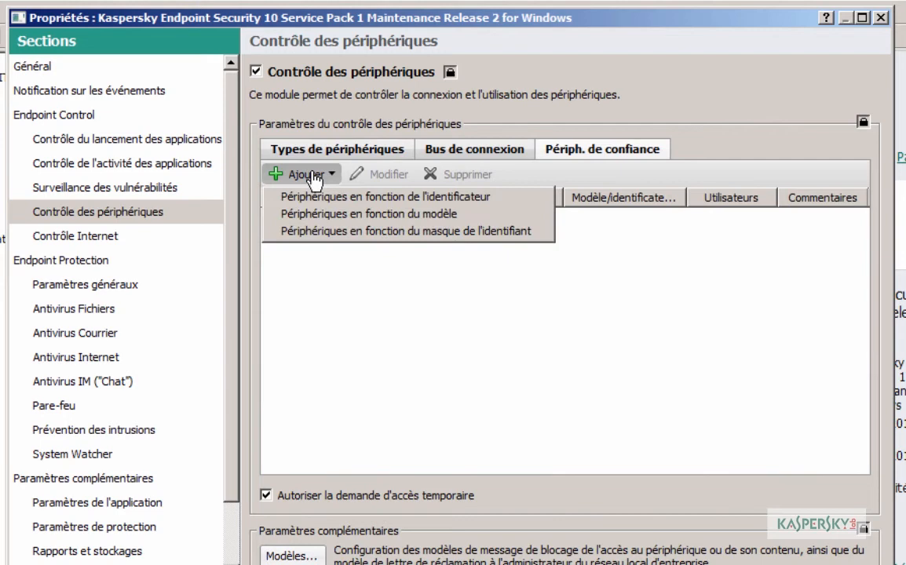
click(327, 222)
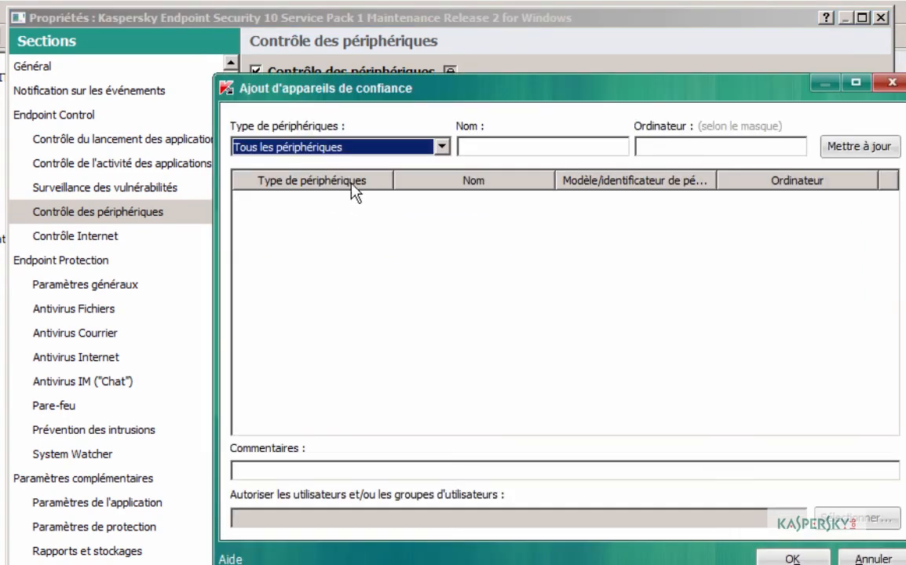
click(350, 145)
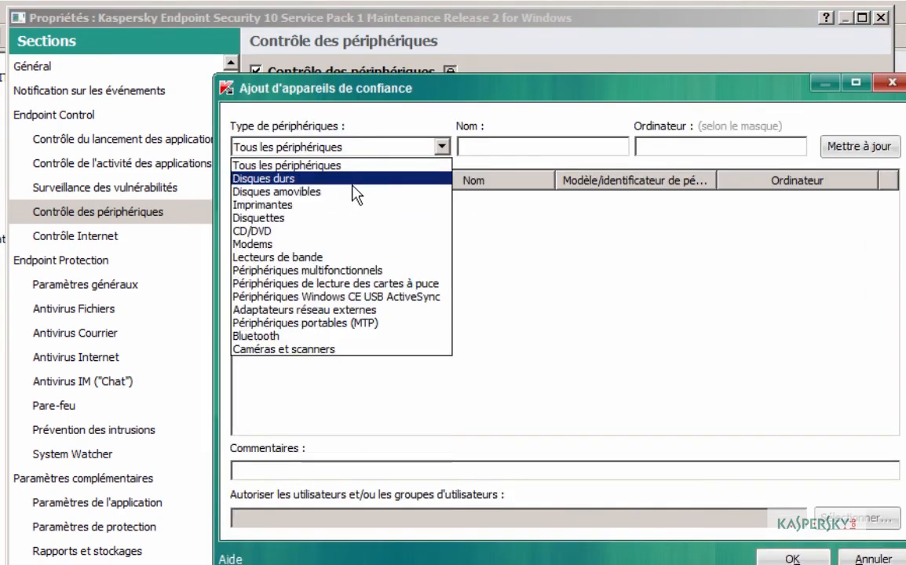
click(354, 191)
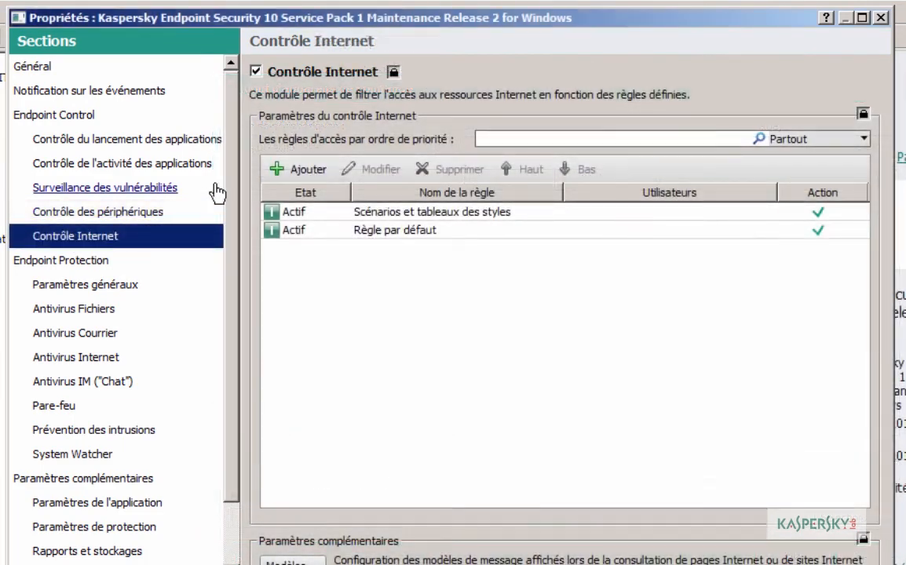
Step: Explore a new web access rule's content, action and address options, then cancel it
click(298, 173)
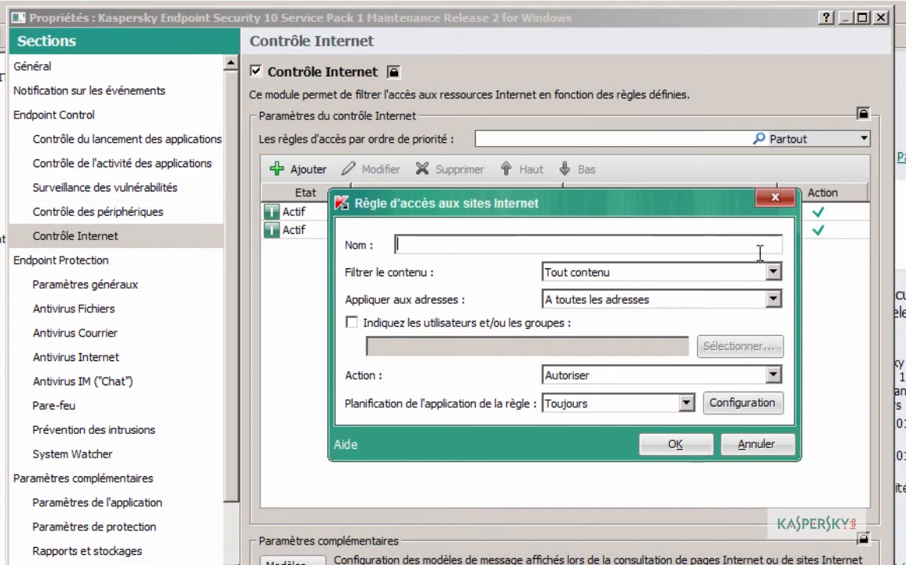
click(773, 274)
click(722, 305)
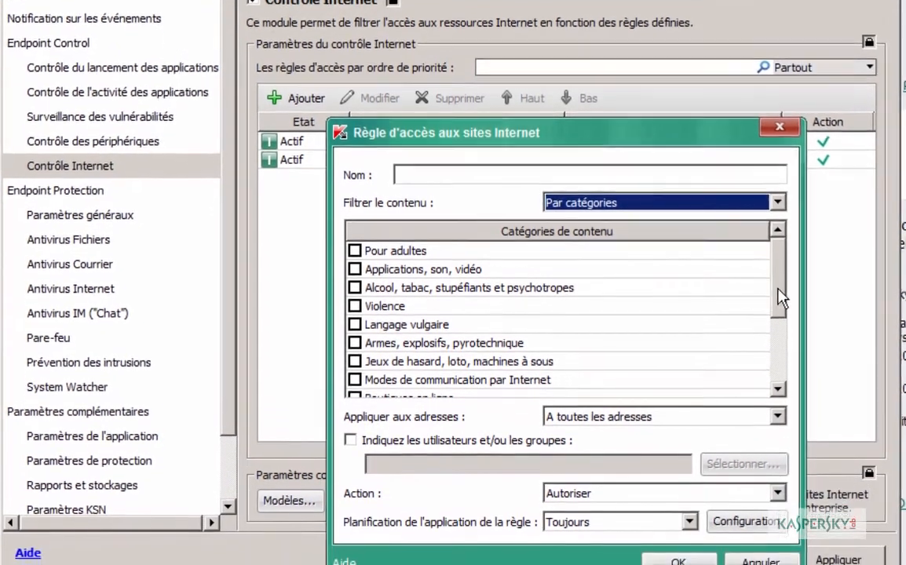
drag(773, 360, 773, 392)
drag(778, 281, 777, 320)
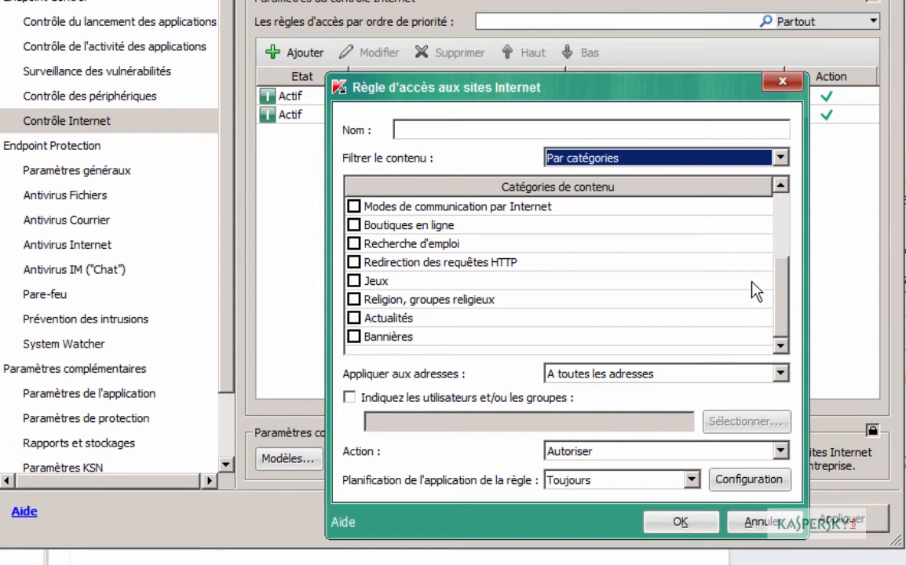
click(780, 159)
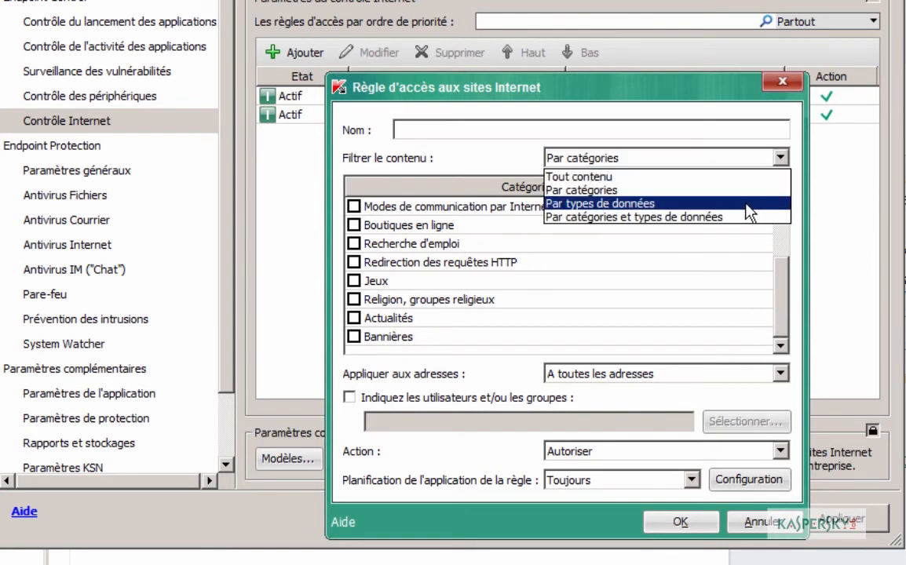
click(739, 177)
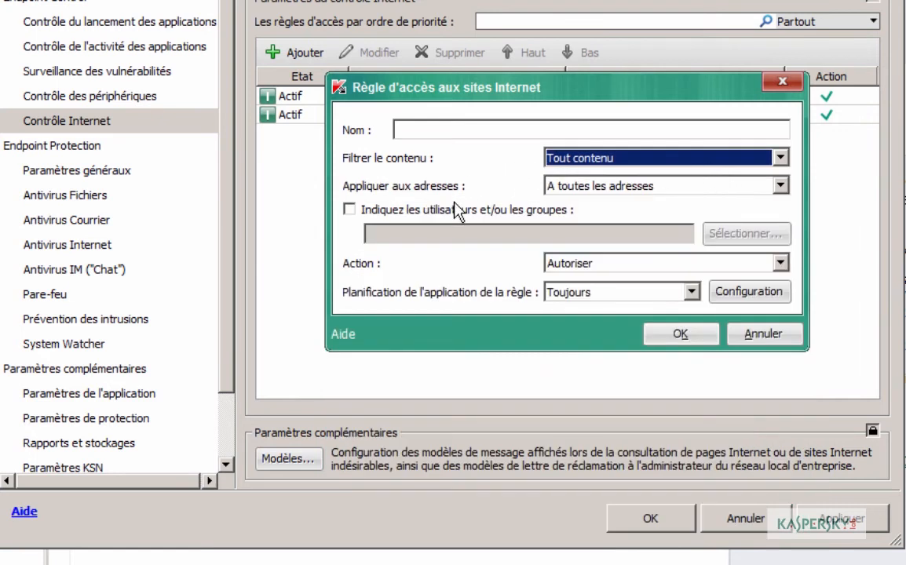
click(600, 265)
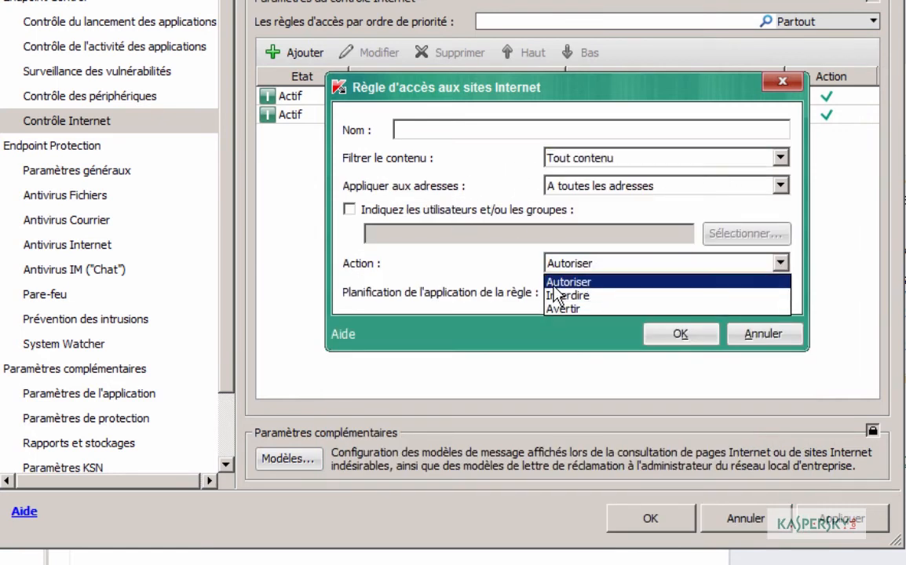
click(589, 193)
click(590, 193)
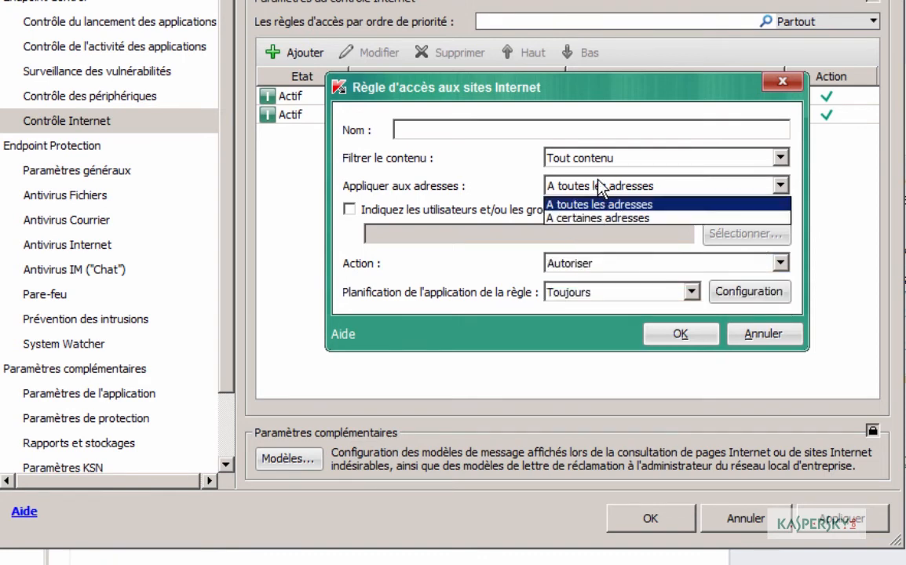
click(604, 218)
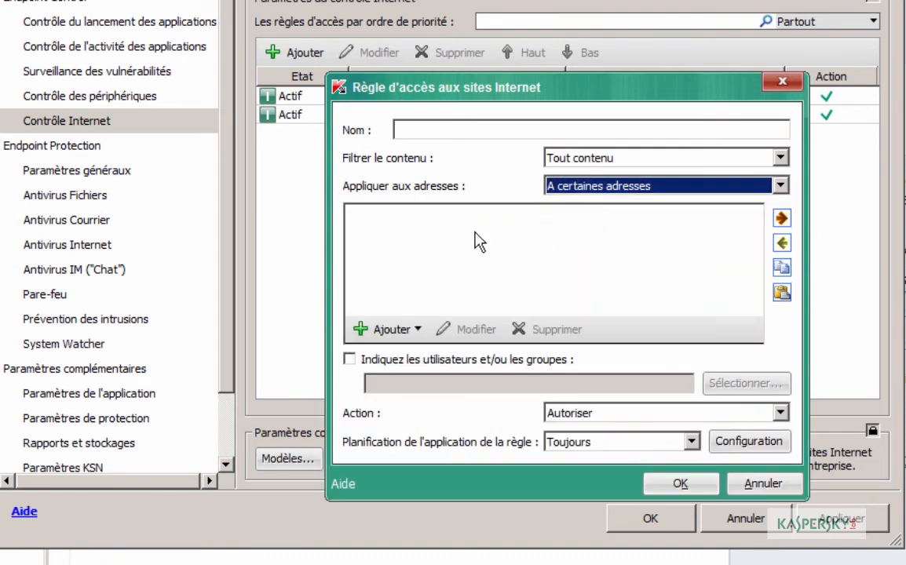
click(382, 330)
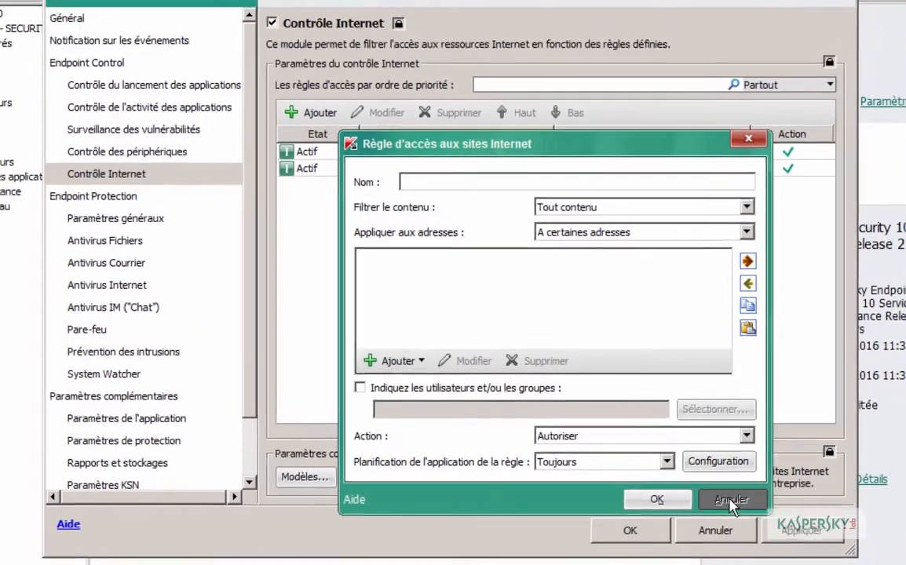
click(762, 484)
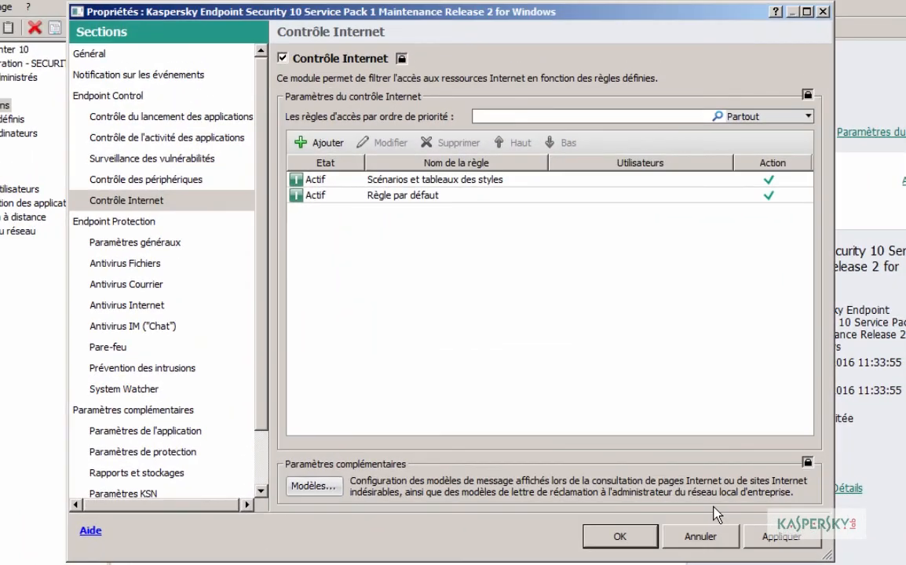
Step: Untick Contrôle Internet and apply the change
click(284, 59)
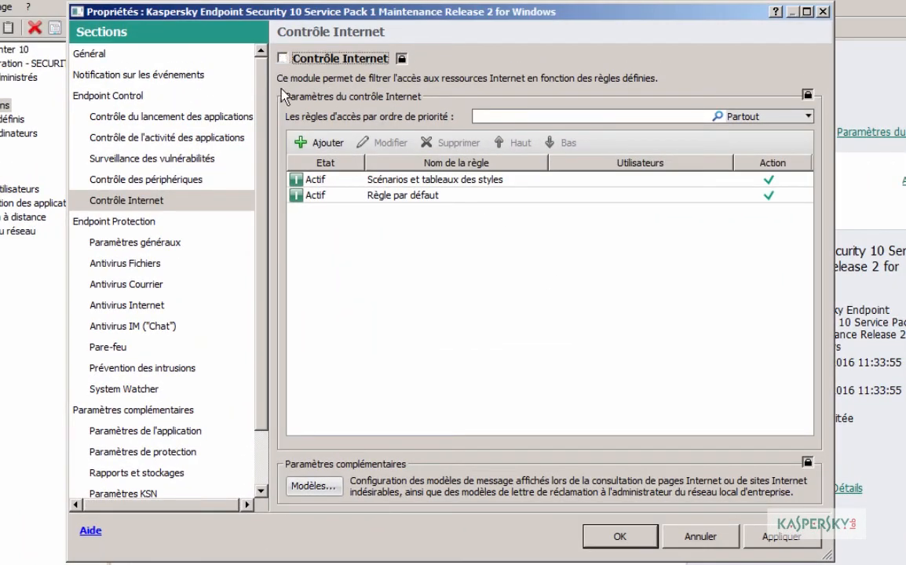
click(765, 540)
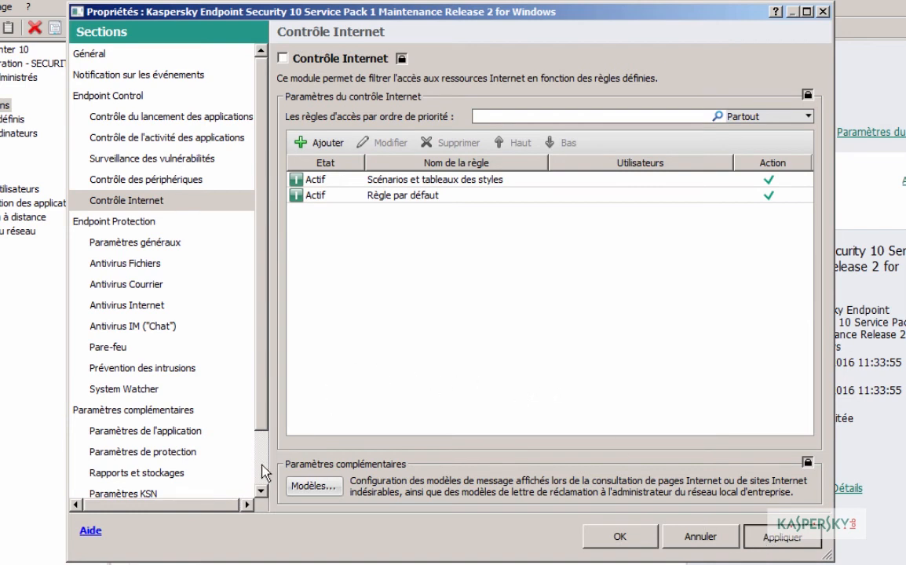
scroll(264, 473, down, 1)
Step: Allow group task management, leaving removable drives set to not be scanned
click(135, 369)
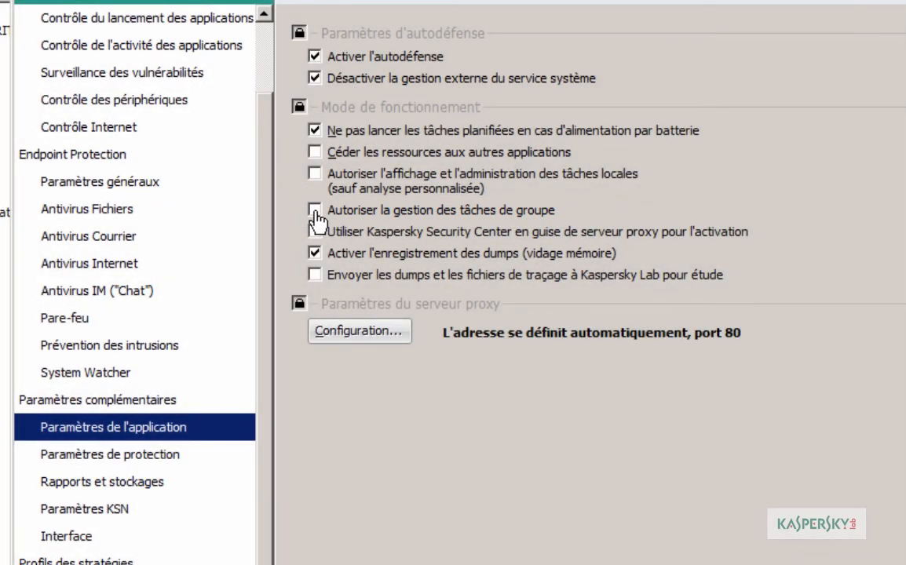
click(314, 210)
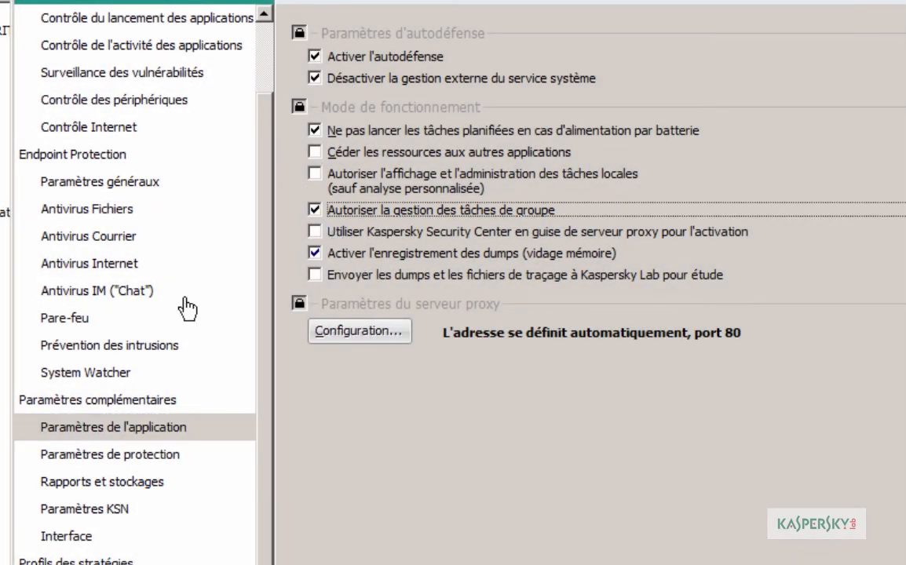
click(76, 458)
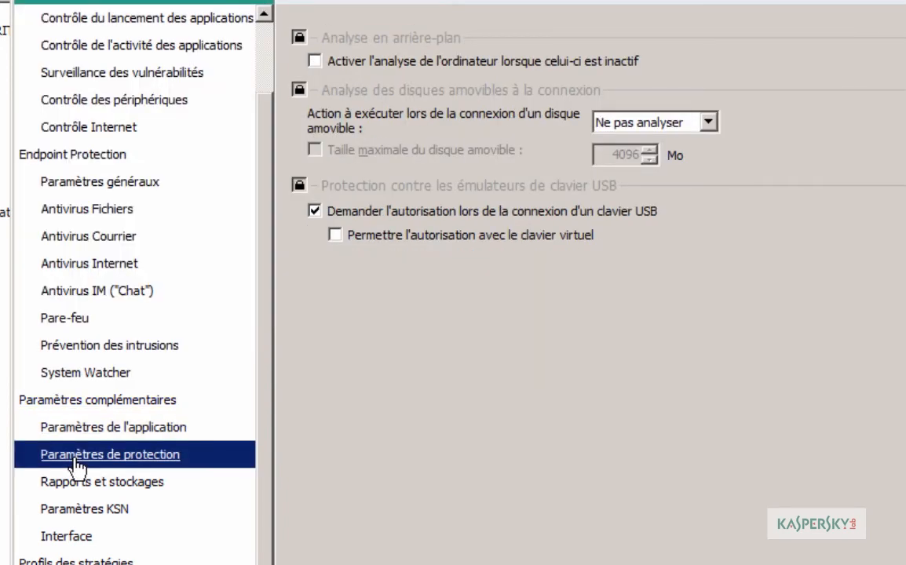
click(701, 123)
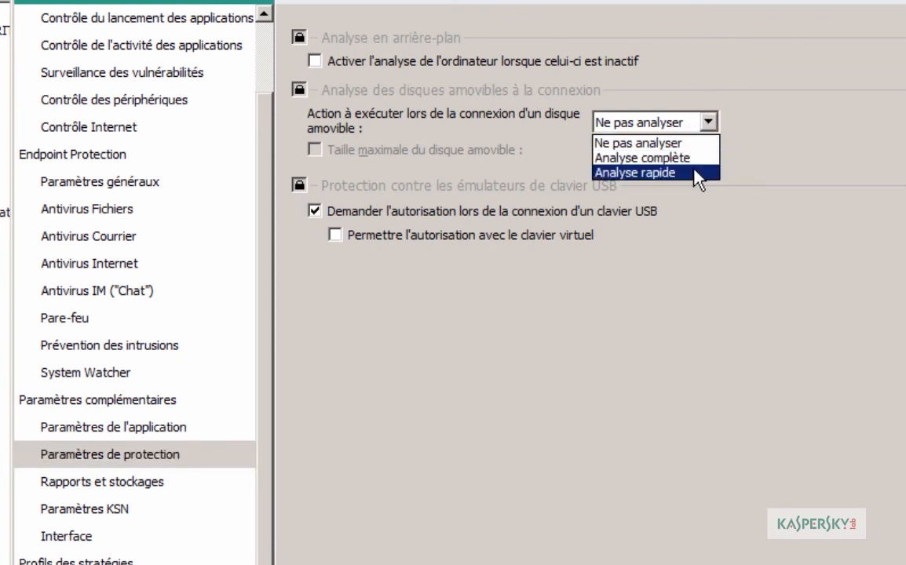
click(643, 172)
click(476, 152)
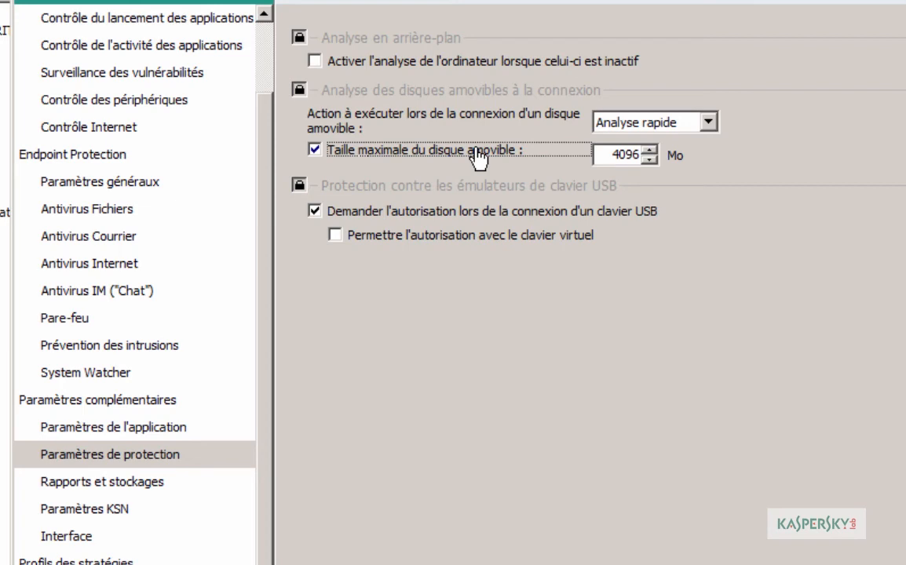
click(667, 123)
click(665, 141)
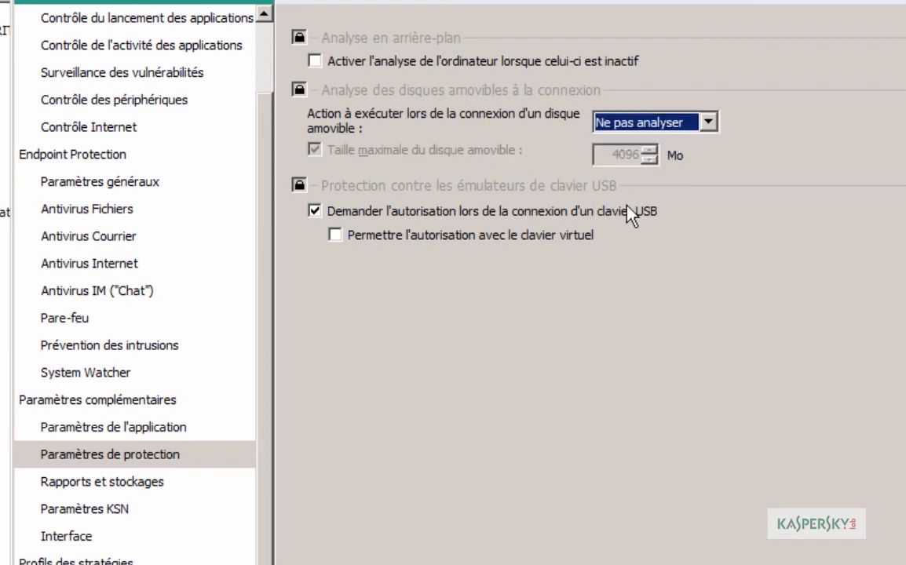
Step: In Paramètres KSN, use KSN servers when KSN Proxy is unavailable
click(157, 508)
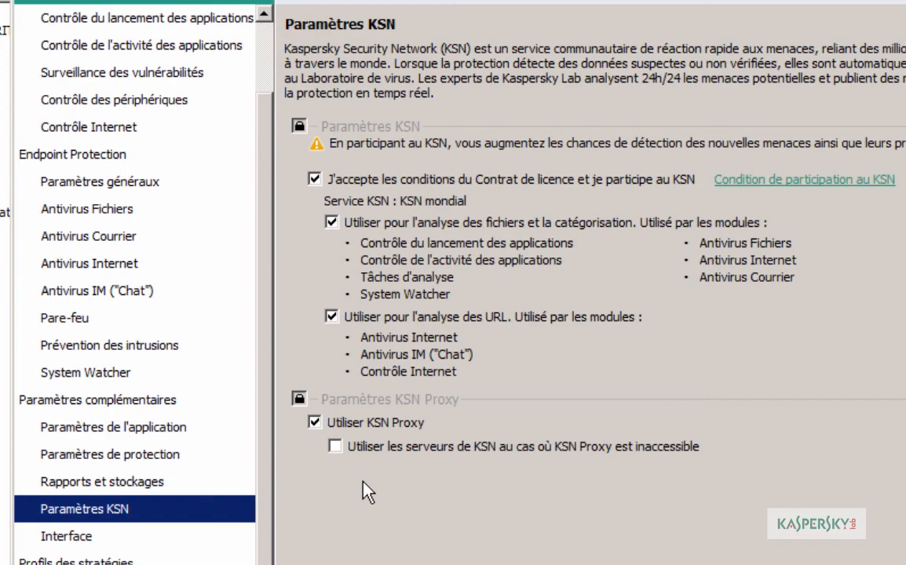
click(335, 446)
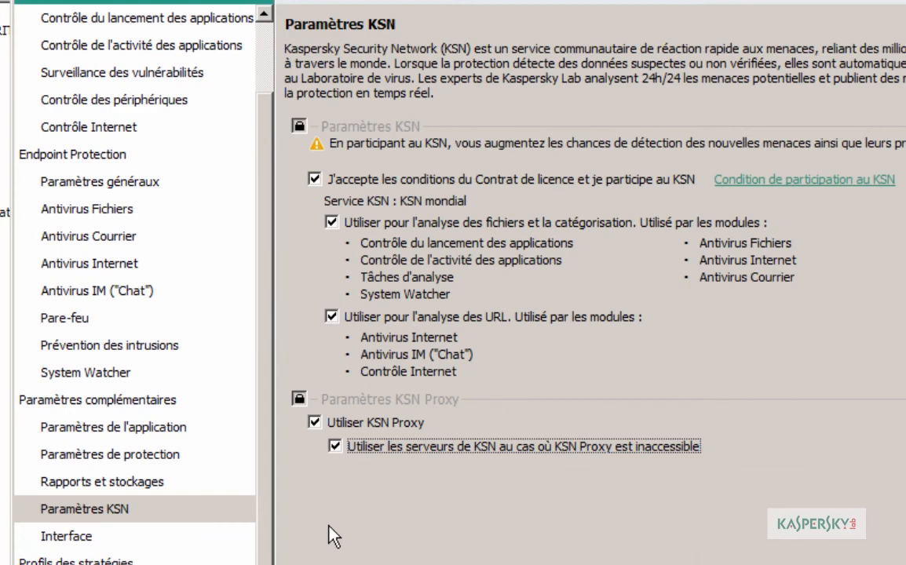
click(72, 540)
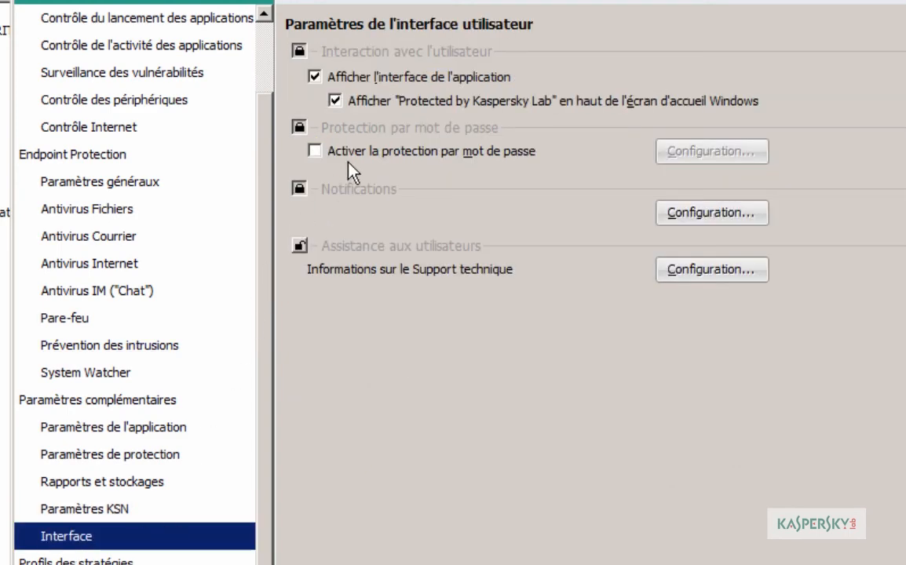
Step: Enable password protection and enter the administrator user name and password, confirmed twice
click(315, 152)
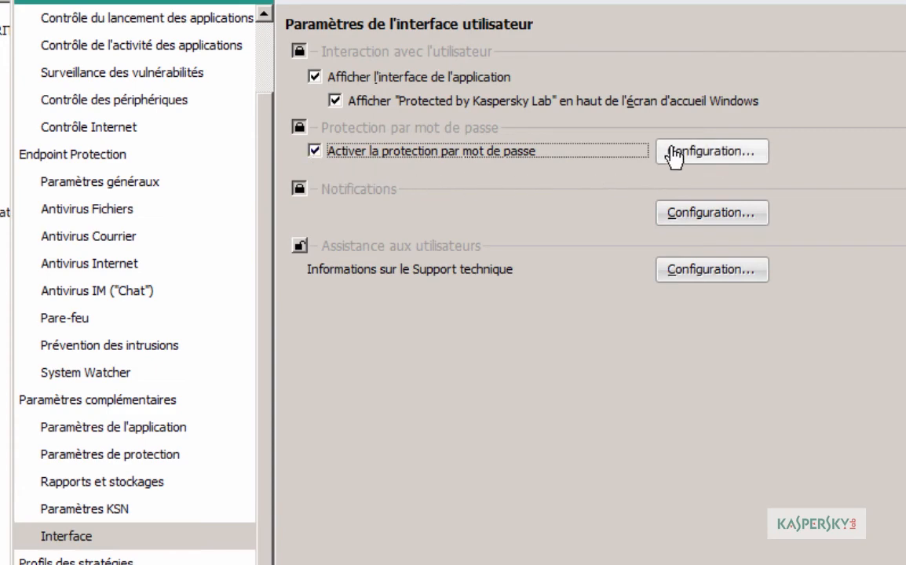
click(674, 154)
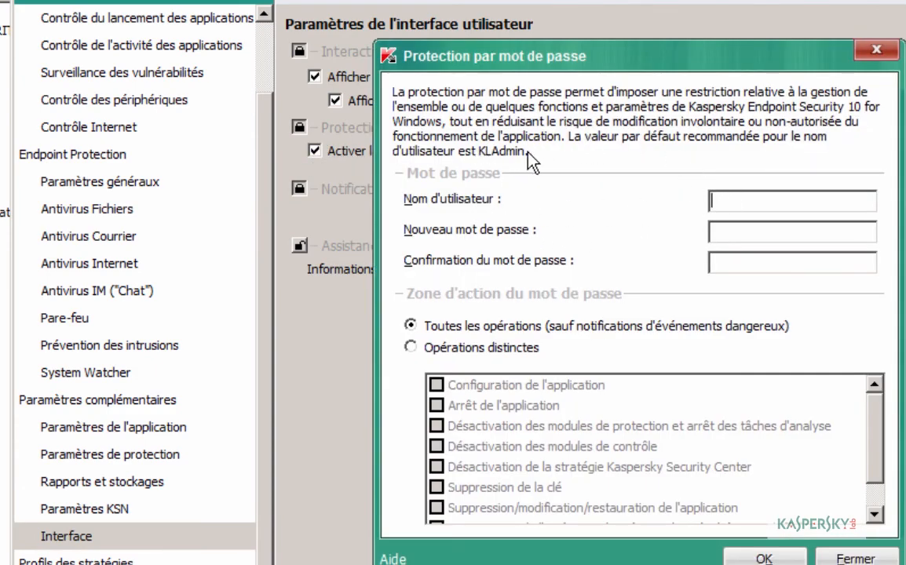
click(734, 202)
key(Tab)
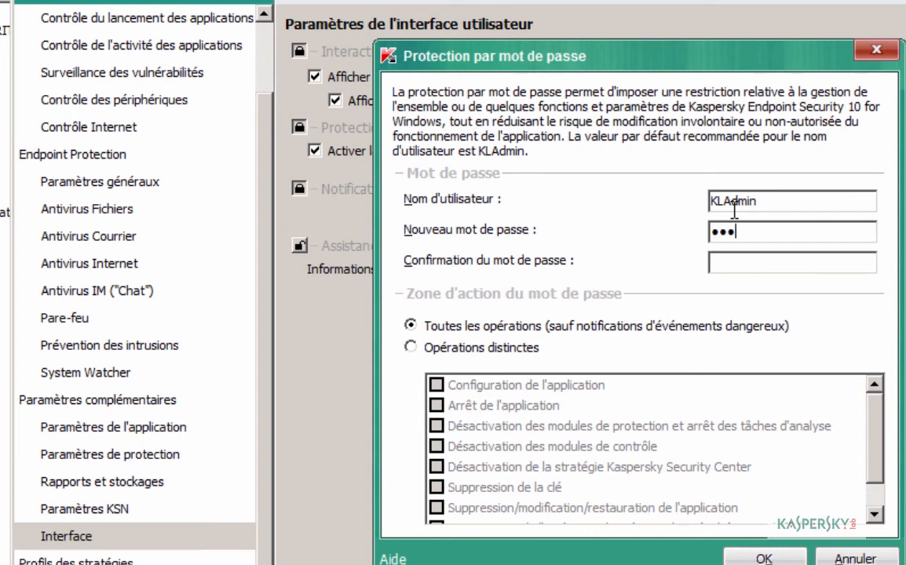
key(Tab)
key(BackSpace)
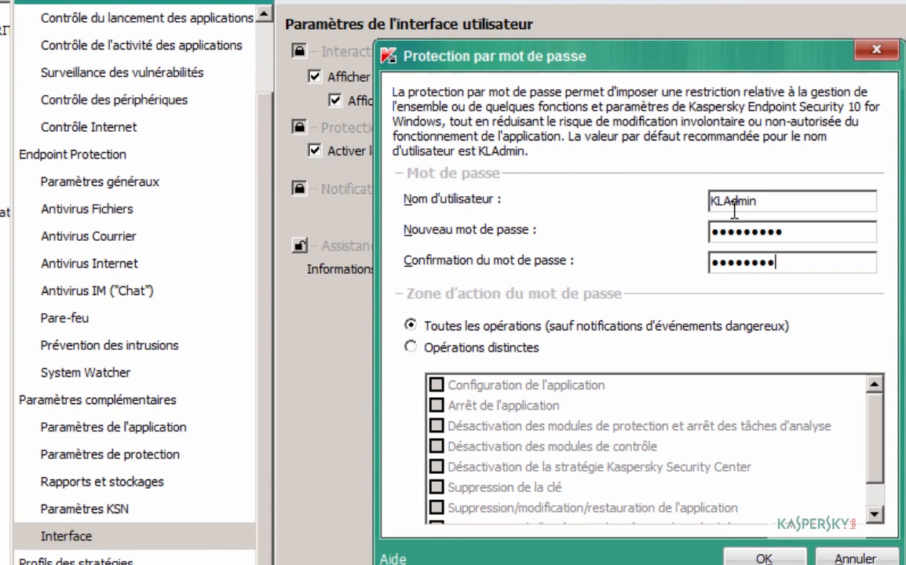
Step: Require the password for configuration, disabling modules and policy, and key or application removal
click(410, 347)
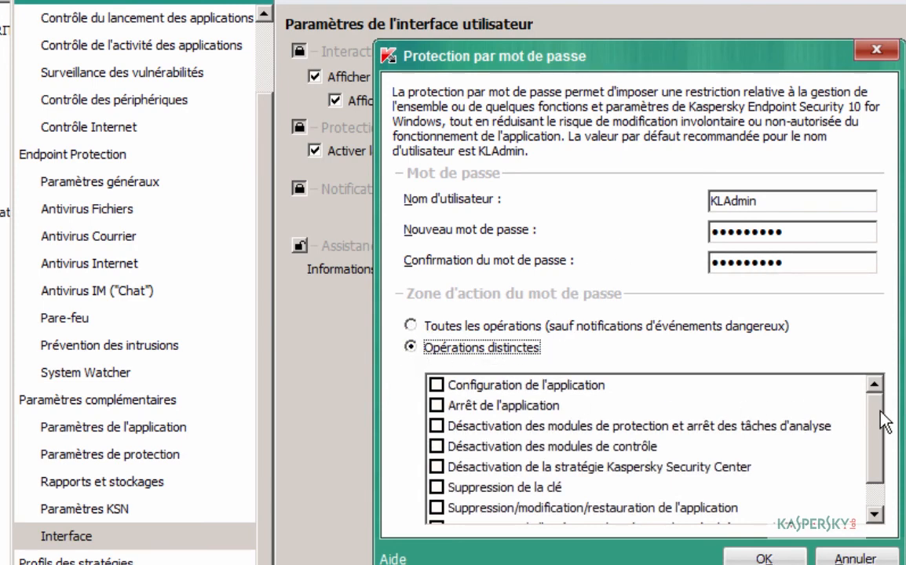
drag(884, 425, 879, 404)
click(437, 385)
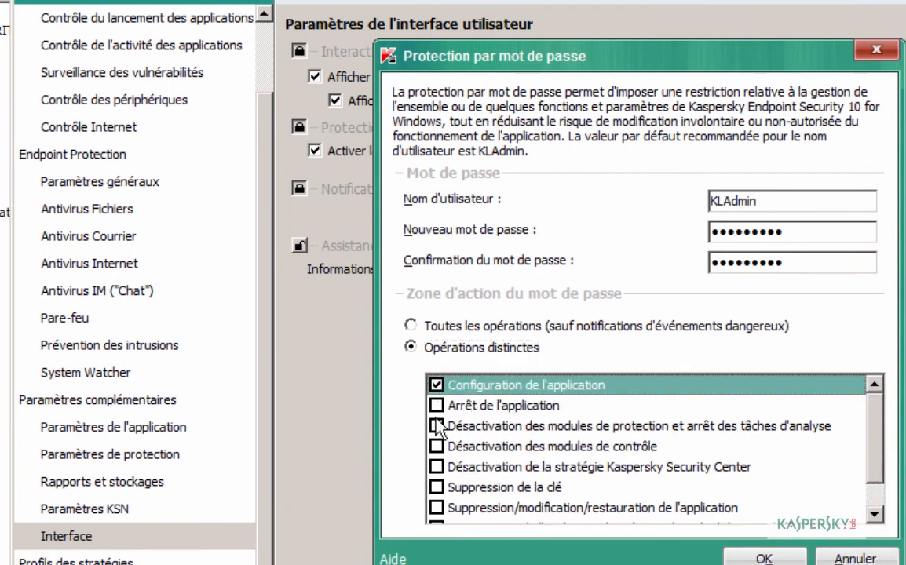
click(436, 426)
click(437, 446)
click(437, 466)
click(437, 487)
click(436, 508)
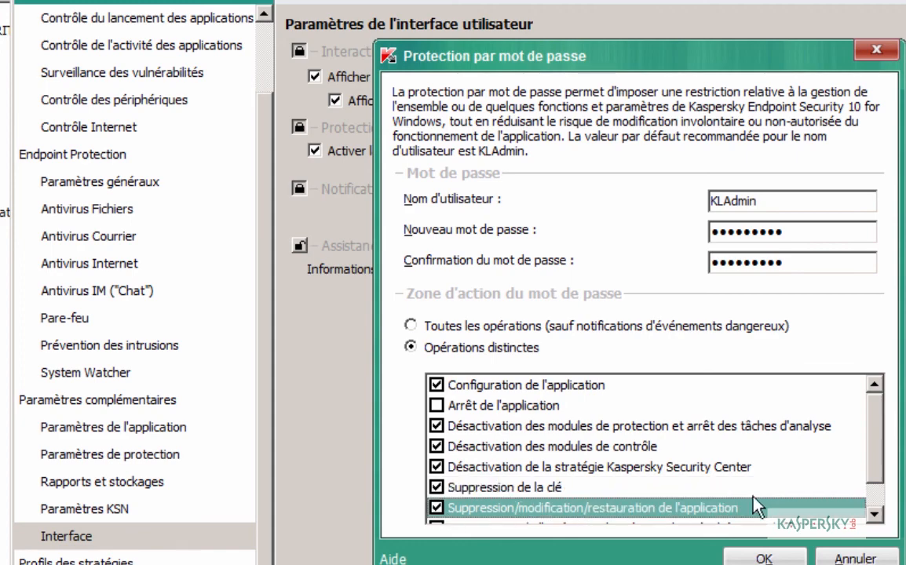
scroll(872, 471, down, 1)
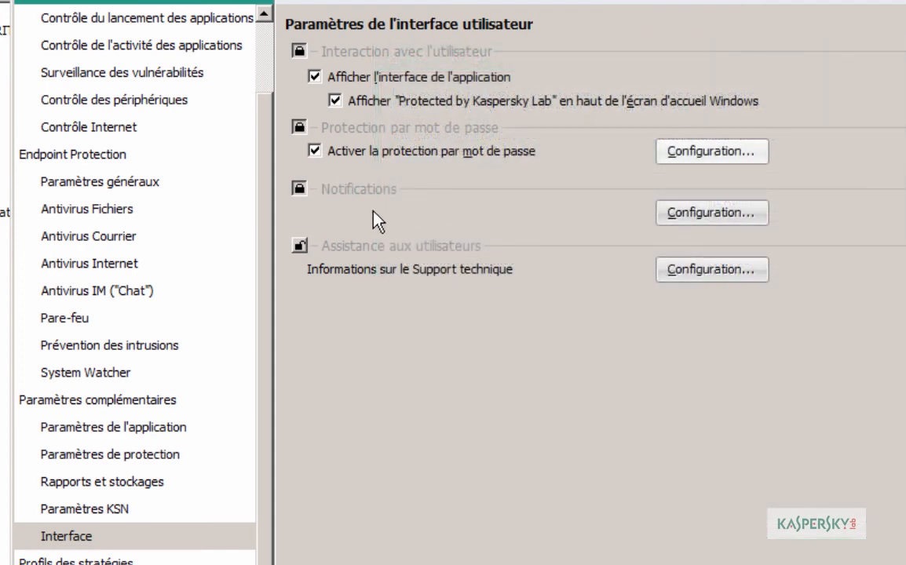
Step: Turn on screen notification of malicious object detections for Antivirus Fichiers and System Watcher
click(669, 216)
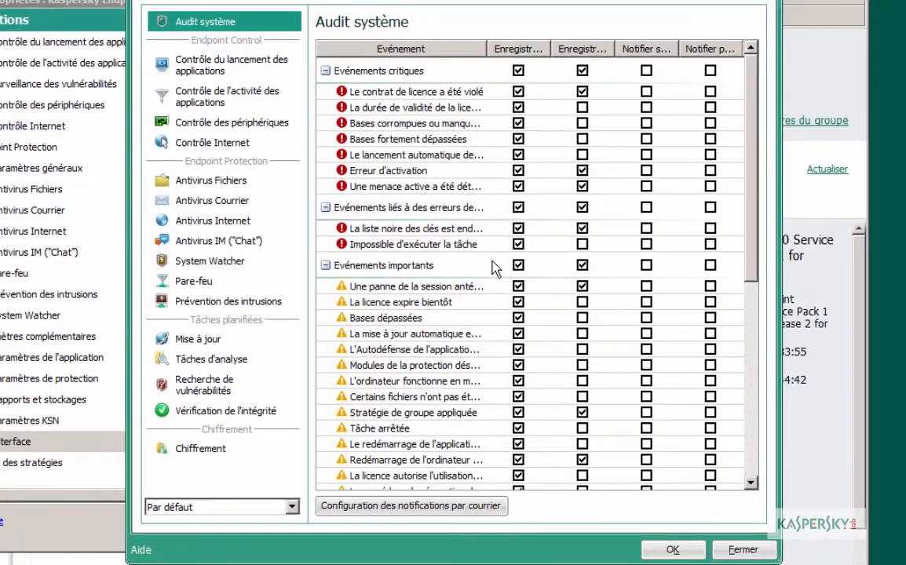
click(201, 185)
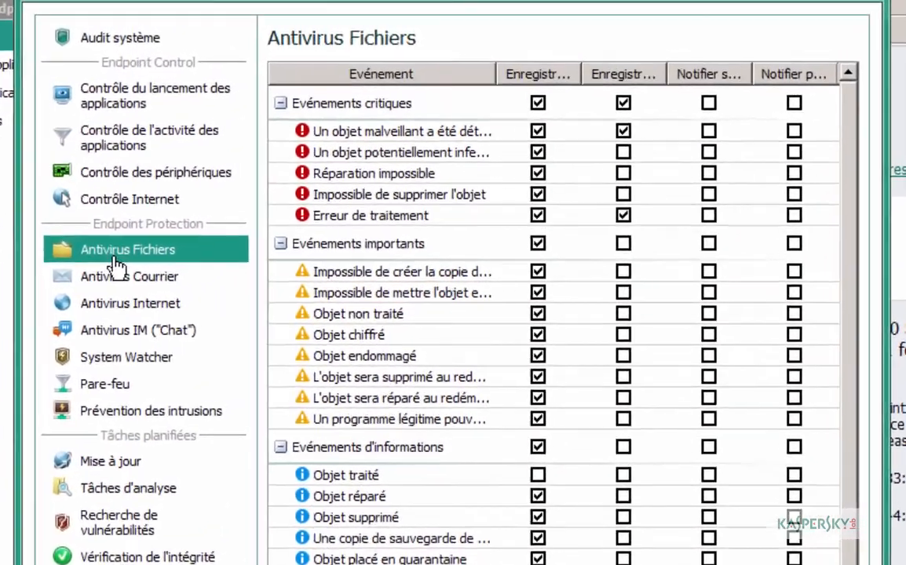
click(583, 92)
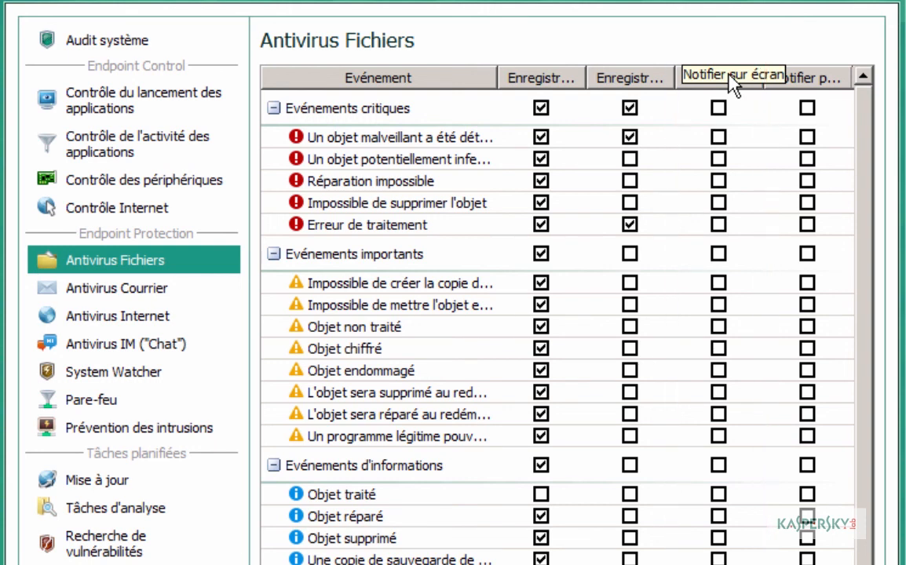
click(718, 138)
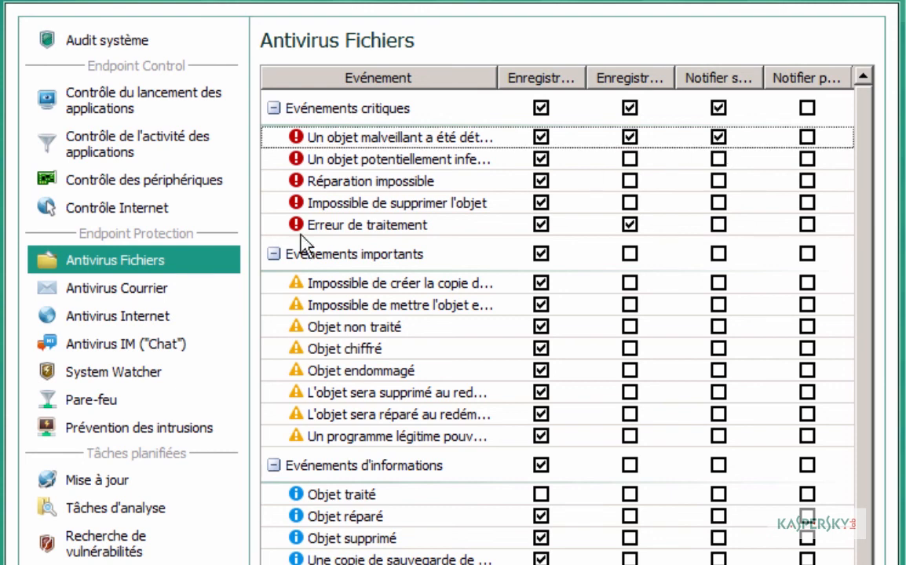
click(105, 407)
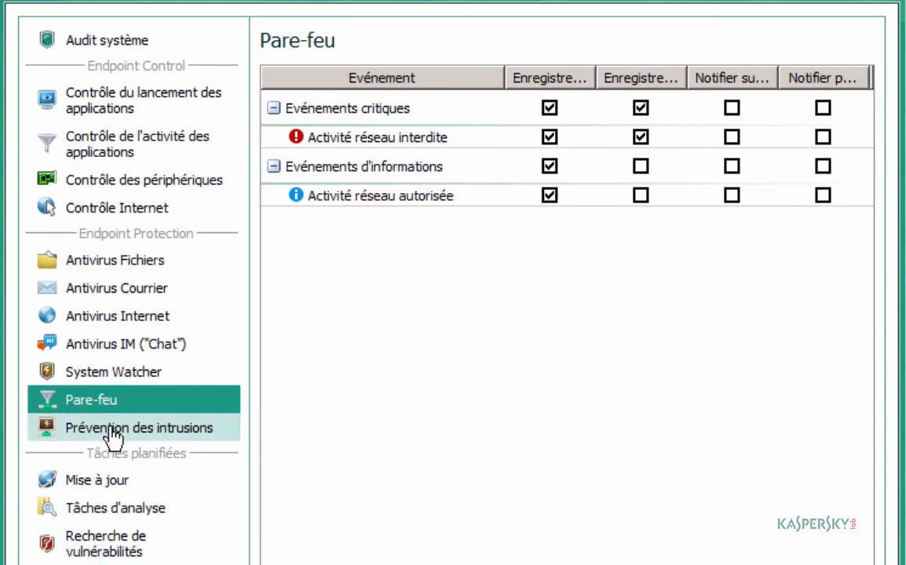
click(107, 372)
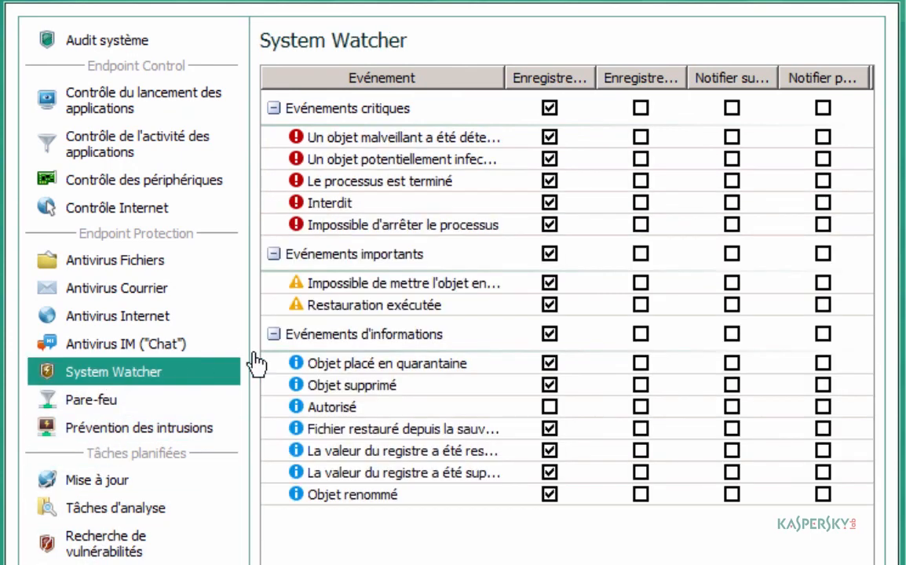
click(731, 139)
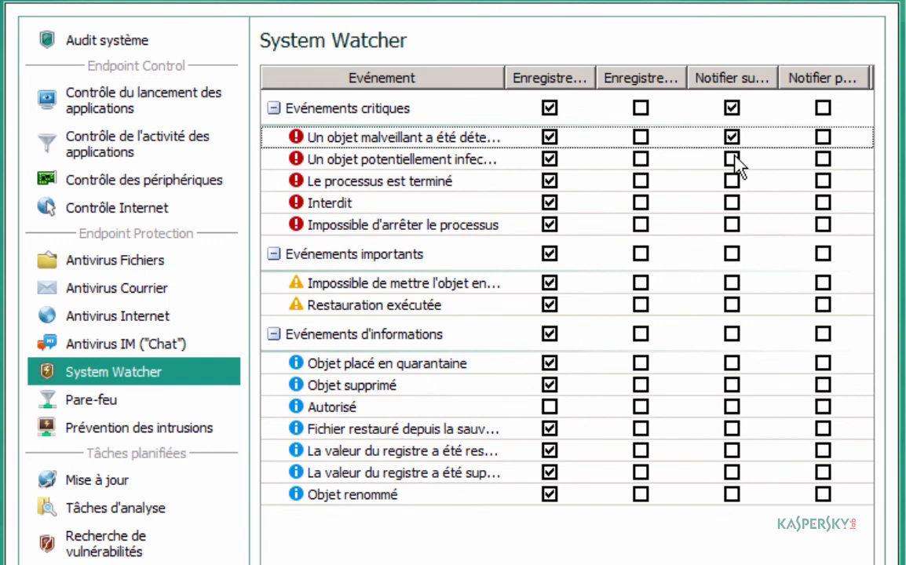